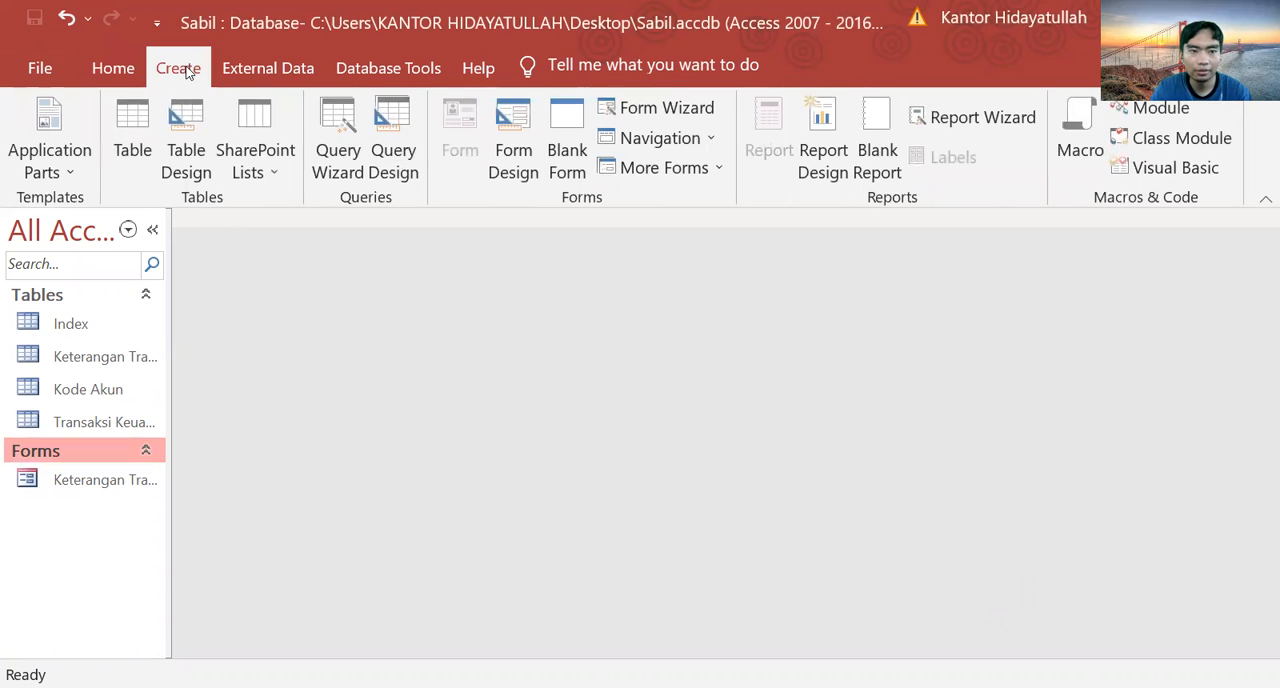
Step: Create a new query in design view with the tables Keterangan Transaksi, Kode Akun and Transaksi Keuangan
{"action": "left_click", "coordinate": [381, 125]}
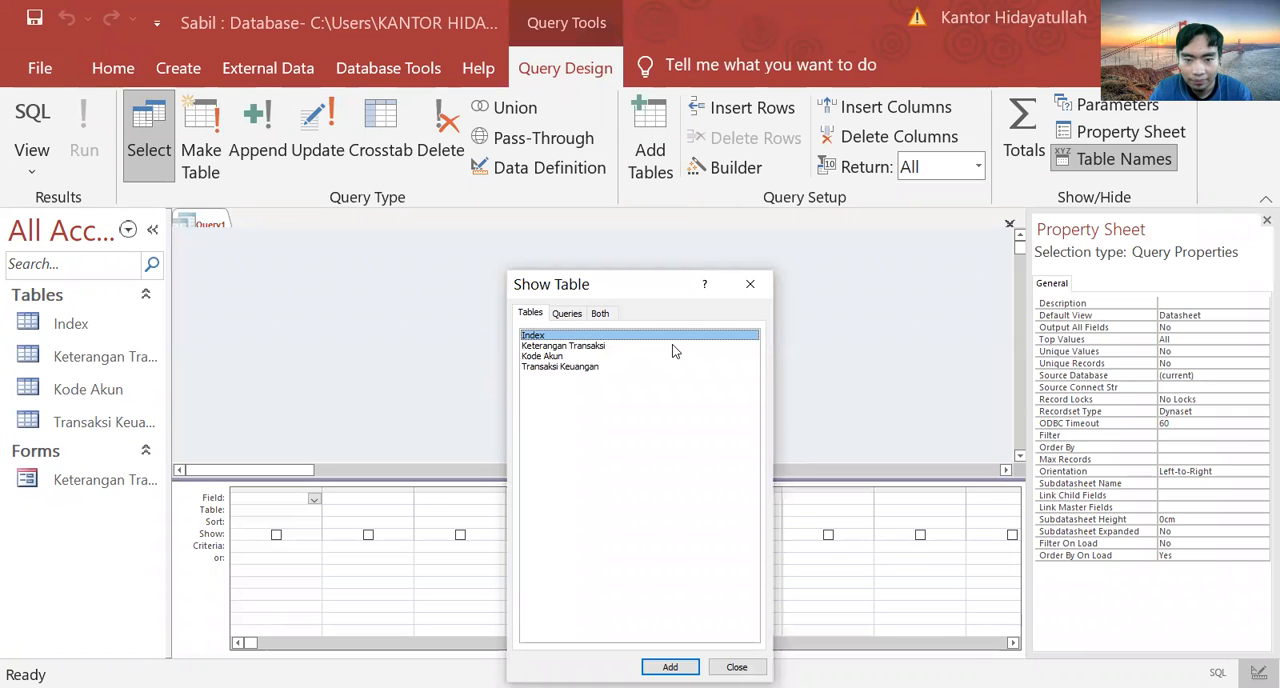
{"action": "left_click_drag", "start_coordinate": [672, 344], "coordinate": [658, 381]}
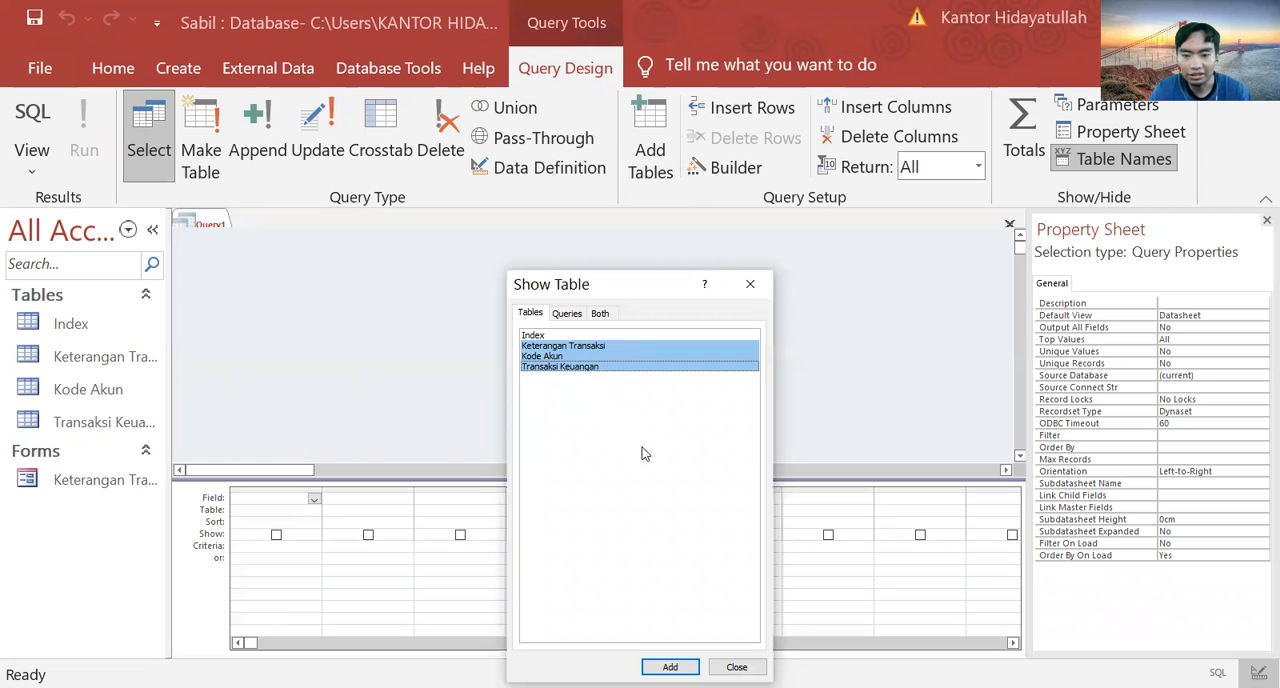
{"action": "left_click", "coordinate": [670, 667]}
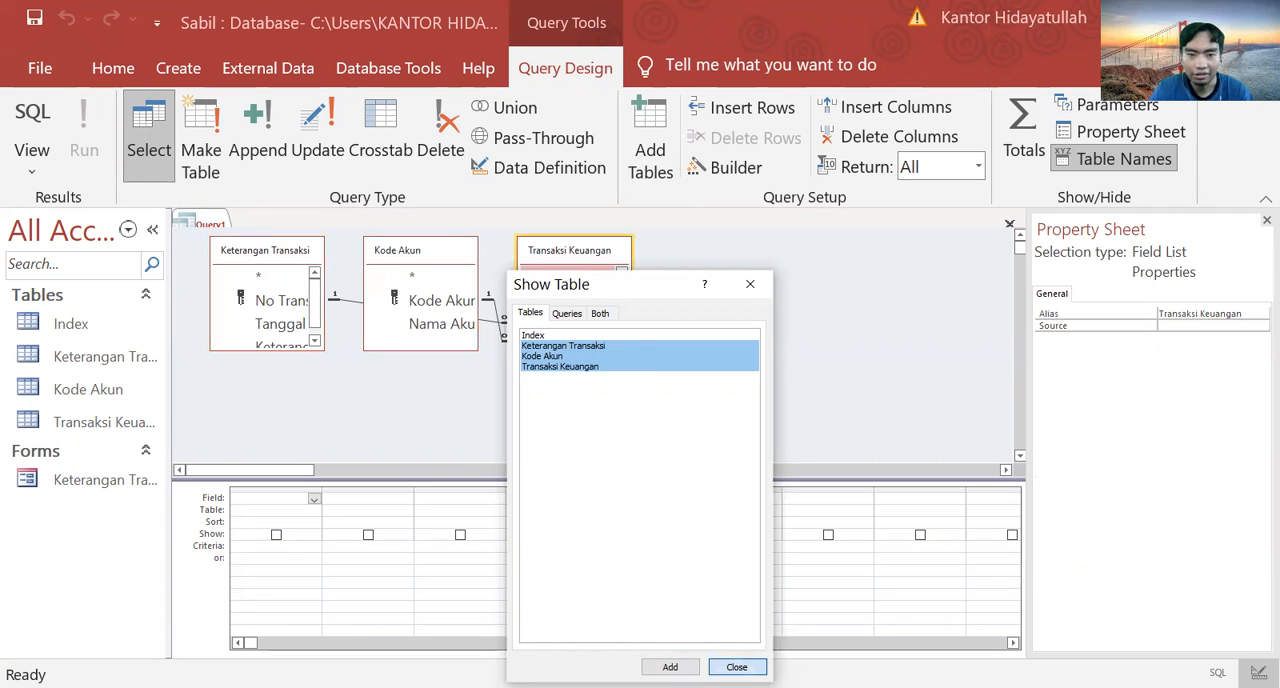
{"action": "left_click", "coordinate": [737, 667]}
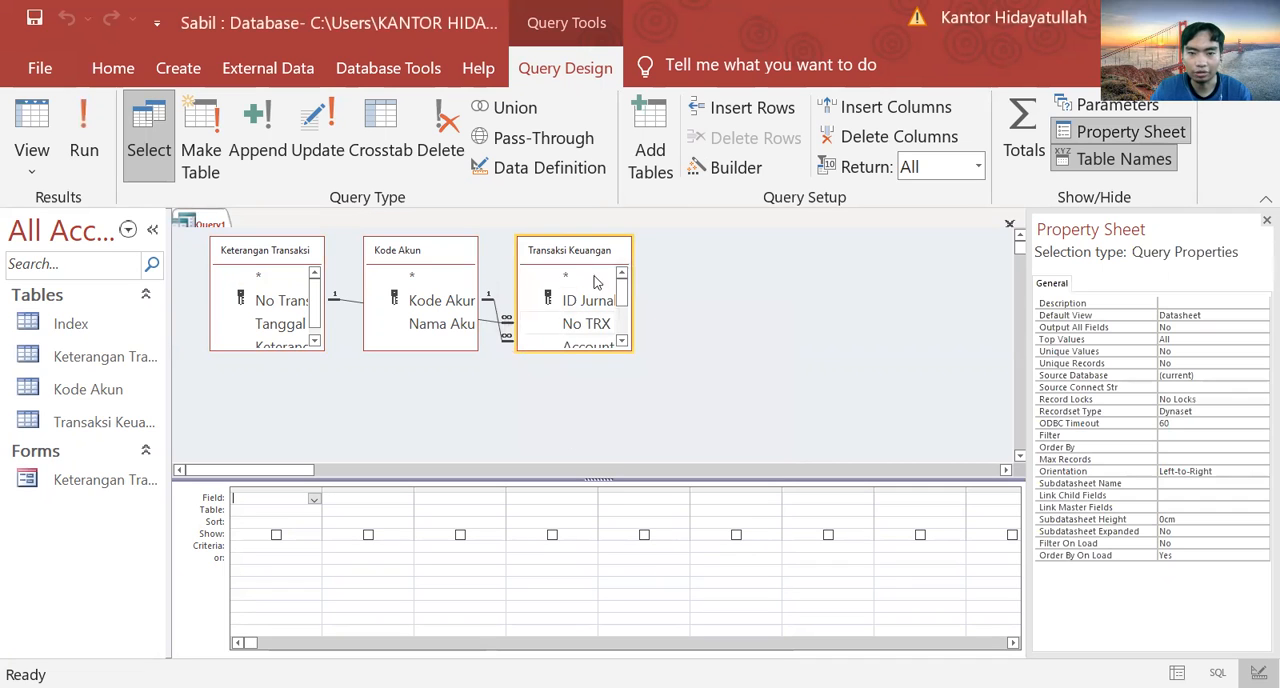
Step: Spread the Transaksi Keuangan and Kode Akun tables farther apart horizontally in the query's relationship area
{"action": "left_click", "coordinate": [628, 254]}
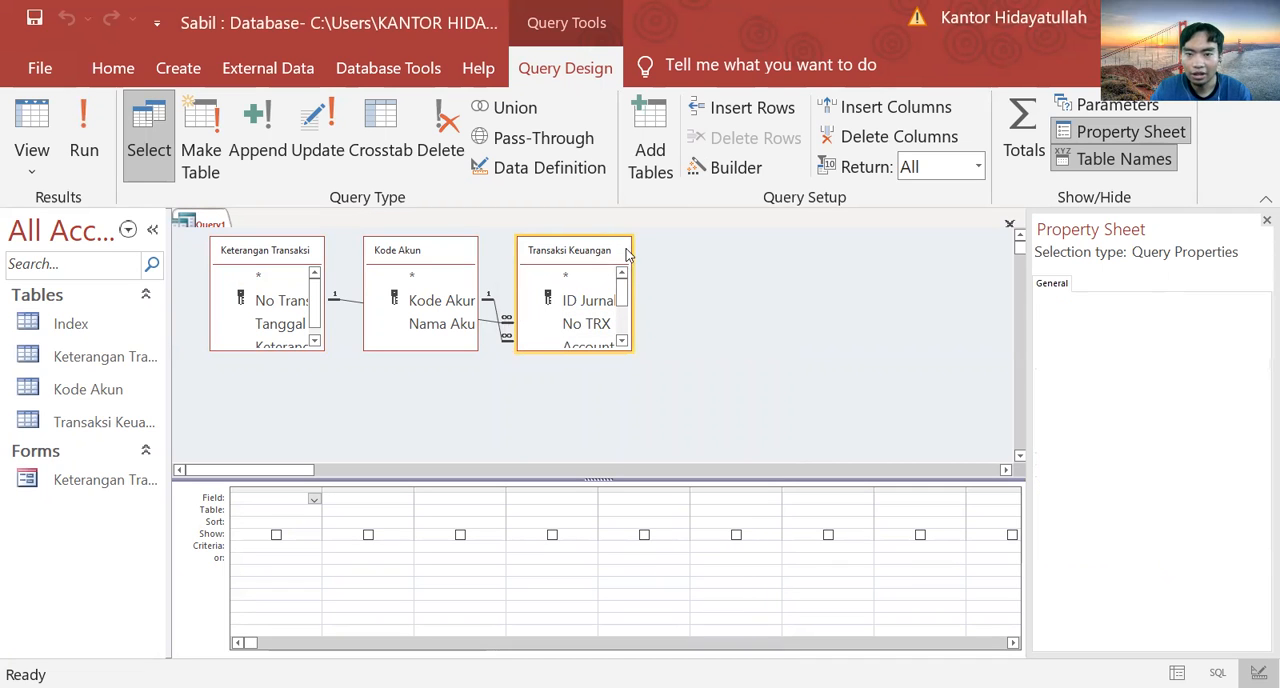
{"action": "left_click_drag", "start_coordinate": [628, 254], "coordinate": [860, 270]}
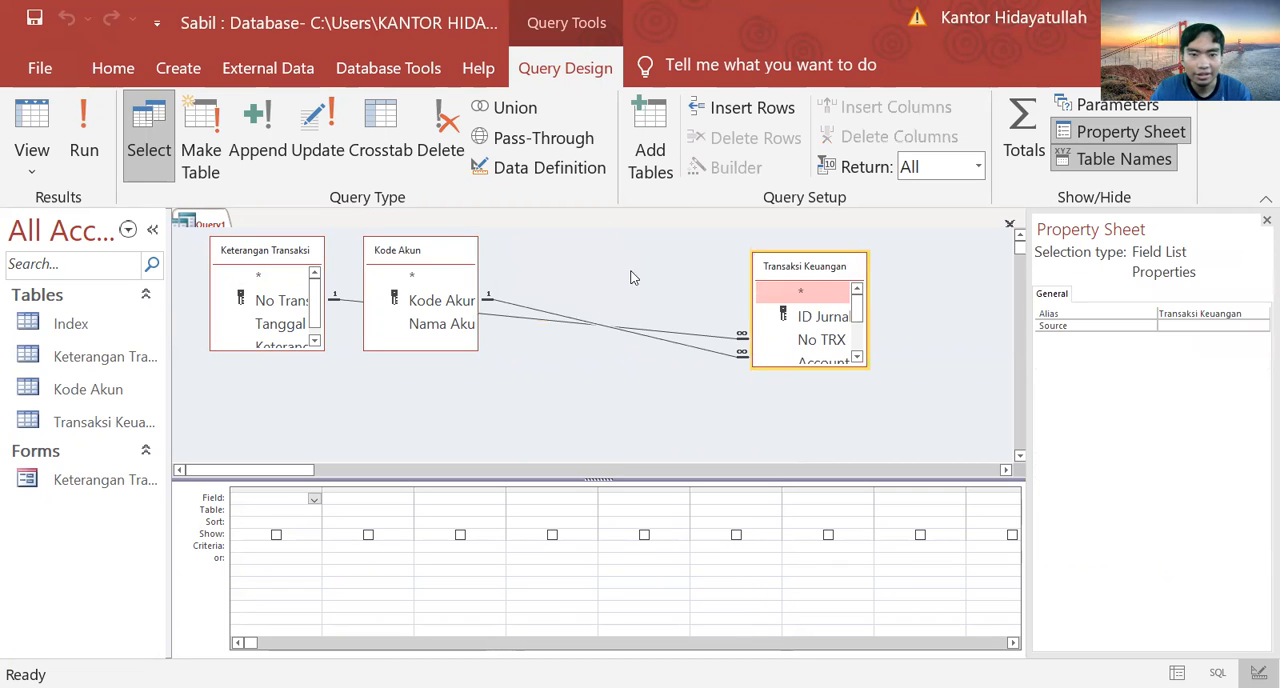
{"action": "left_click", "coordinate": [472, 253]}
{"action": "left_click_drag", "start_coordinate": [472, 253], "coordinate": [591, 266]}
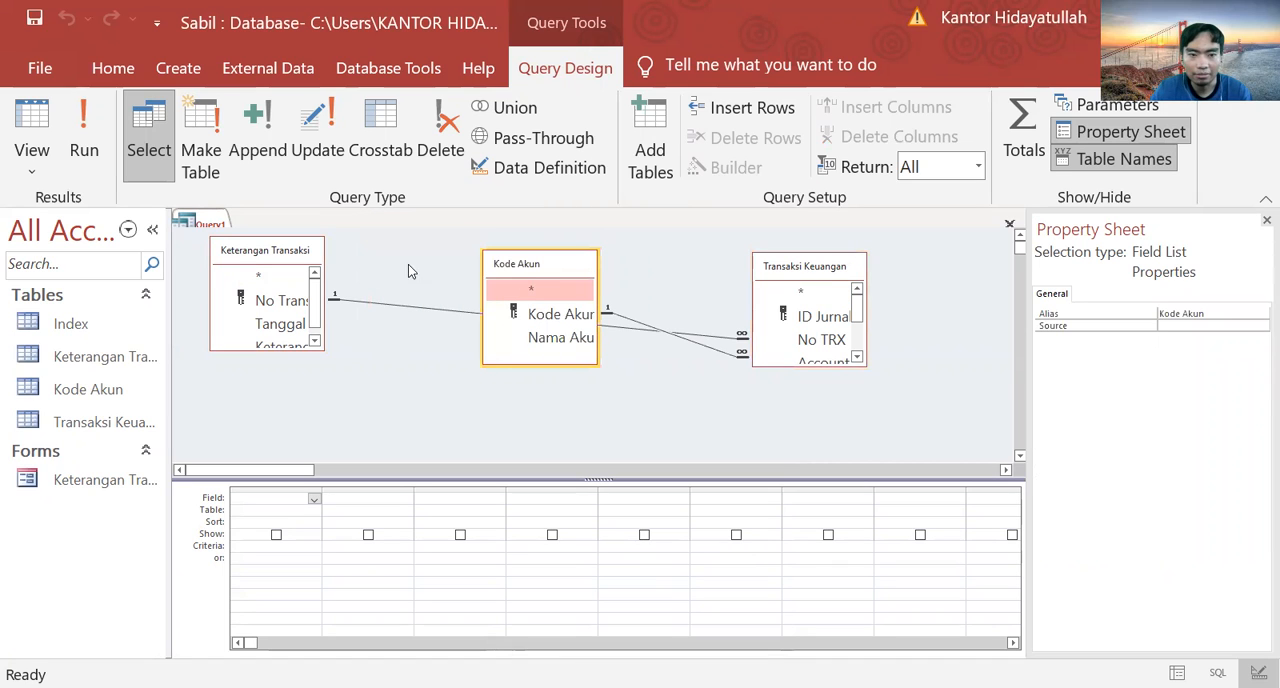
Step: Enlarge the Keterangan Transaksi, Kode Akun and Transaksi Keuangan field lists so all their field names fit
{"action": "left_click_drag", "start_coordinate": [319, 295], "coordinate": [373, 293]}
{"action": "left_click", "coordinate": [322, 293]}
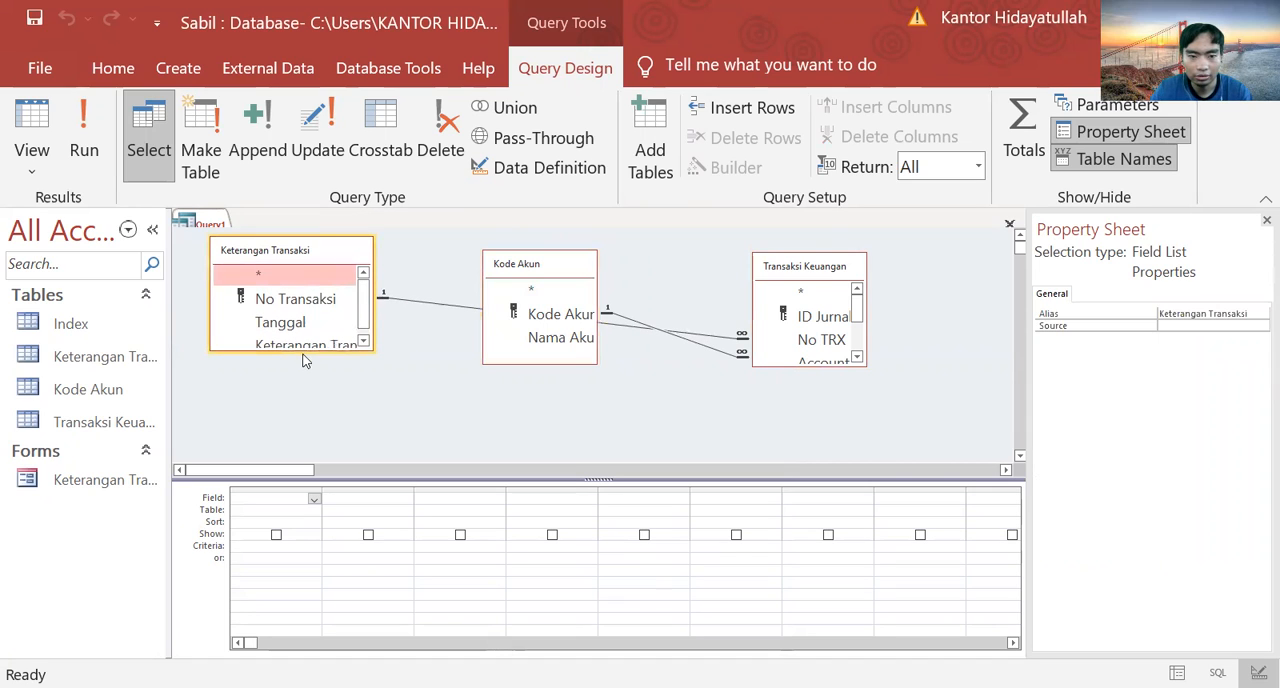
{"action": "left_click_drag", "start_coordinate": [302, 350], "coordinate": [303, 367]}
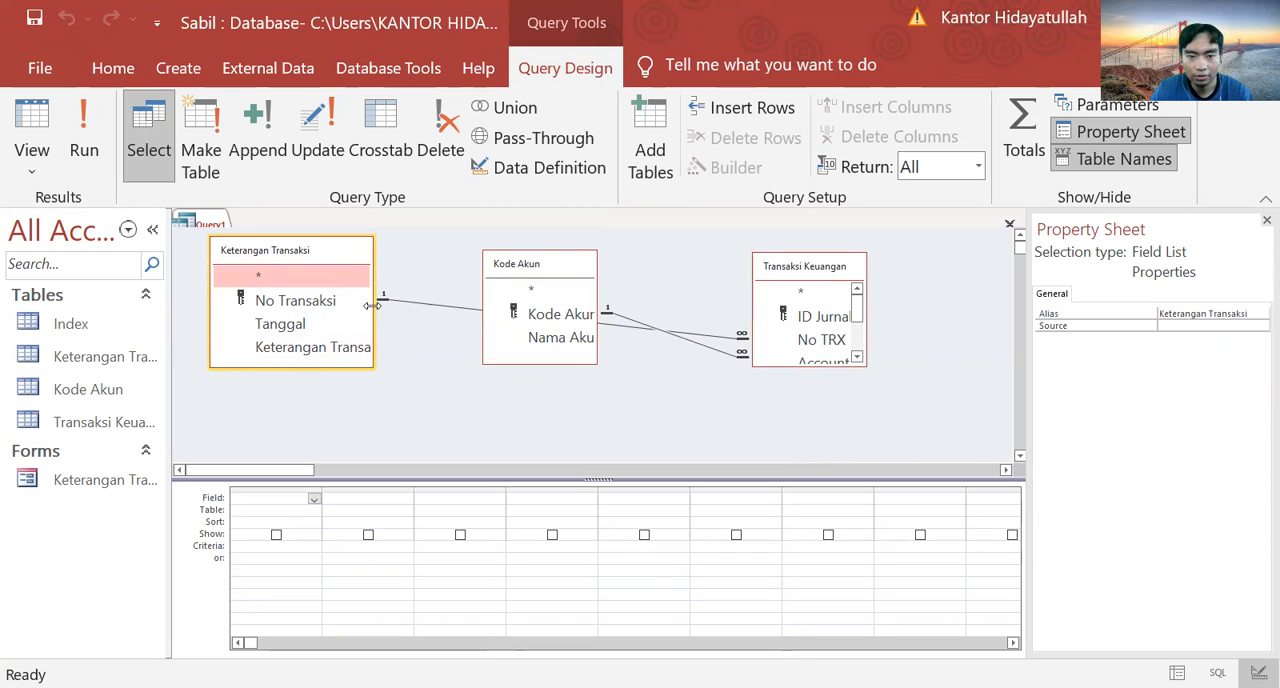
{"action": "left_click_drag", "start_coordinate": [373, 305], "coordinate": [394, 305]}
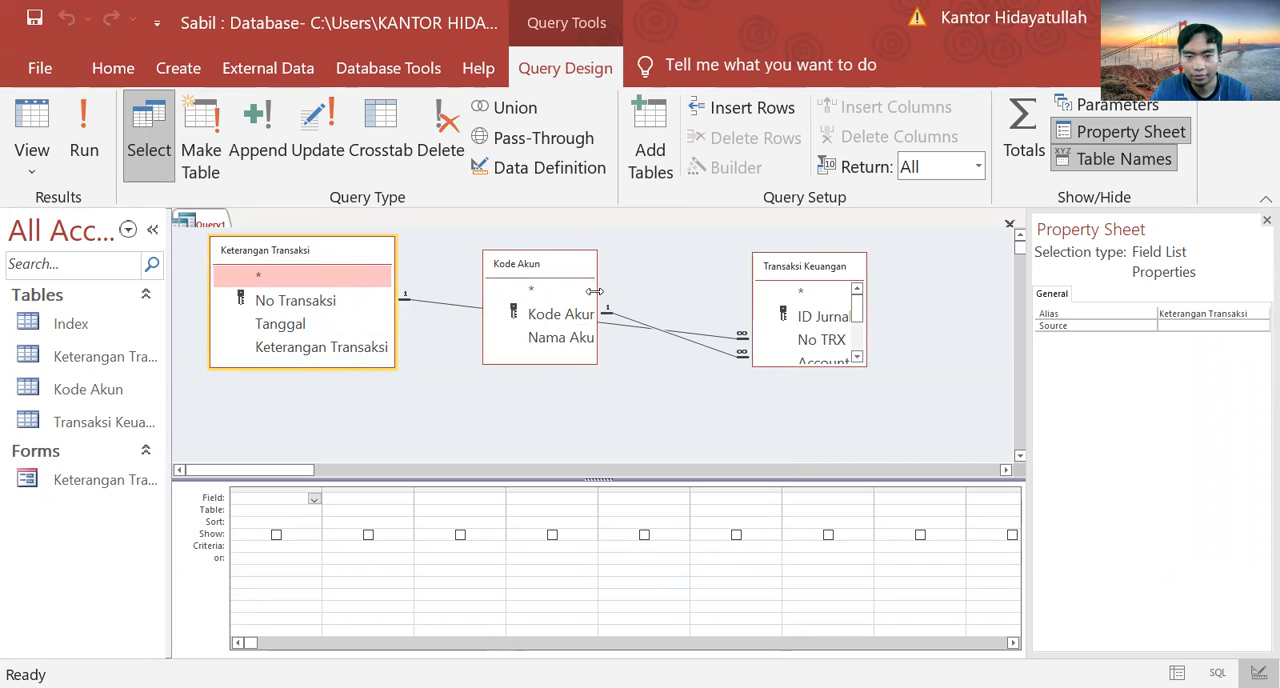
{"action": "left_click_drag", "start_coordinate": [594, 291], "coordinate": [626, 291]}
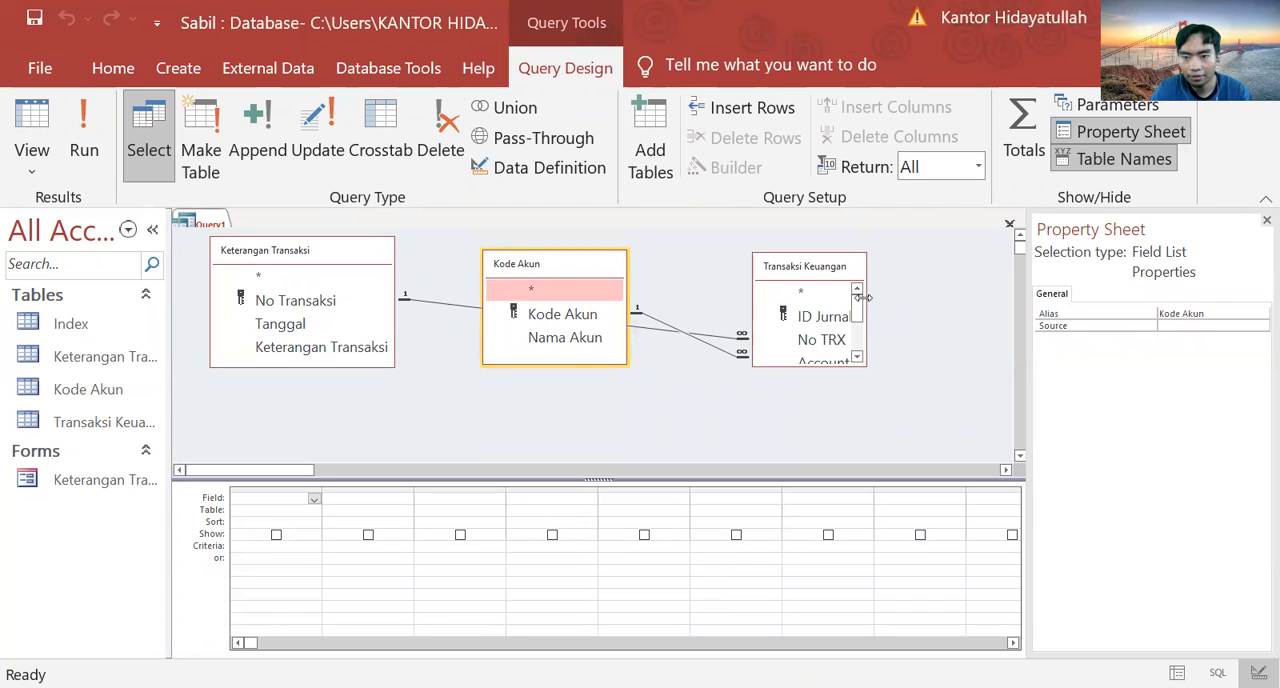
{"action": "left_click_drag", "start_coordinate": [866, 297], "coordinate": [949, 297]}
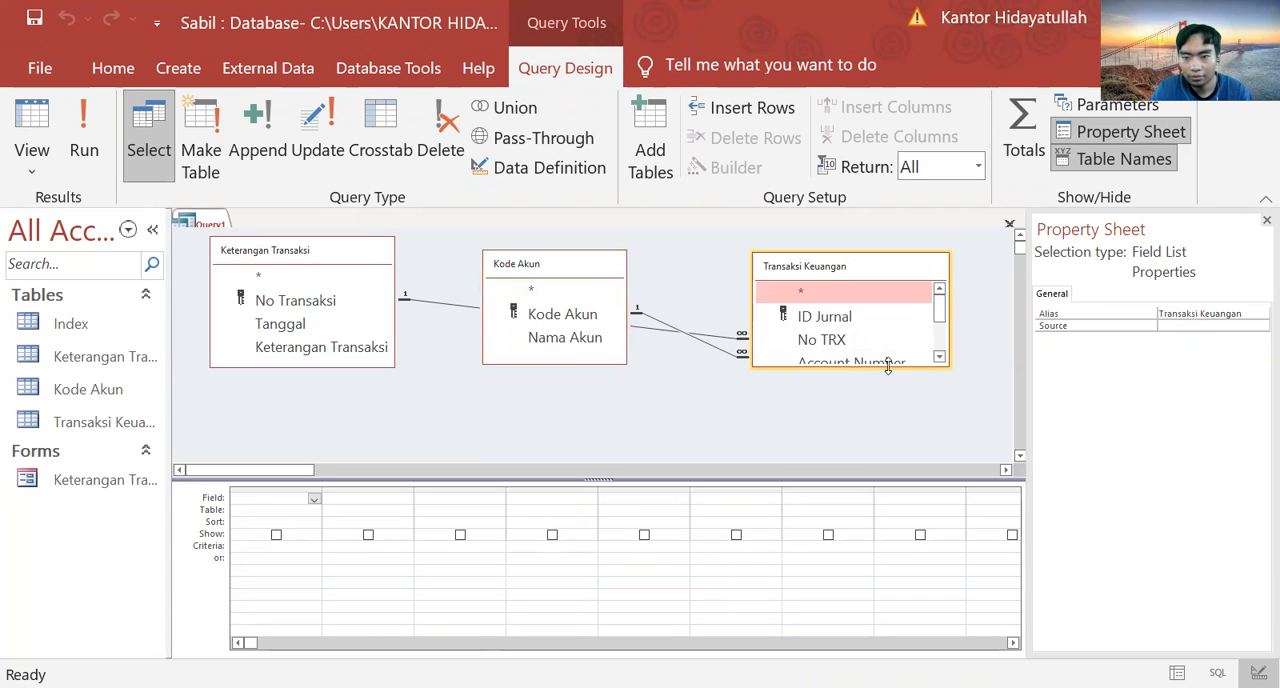
{"action": "left_click_drag", "start_coordinate": [887, 367], "coordinate": [896, 451]}
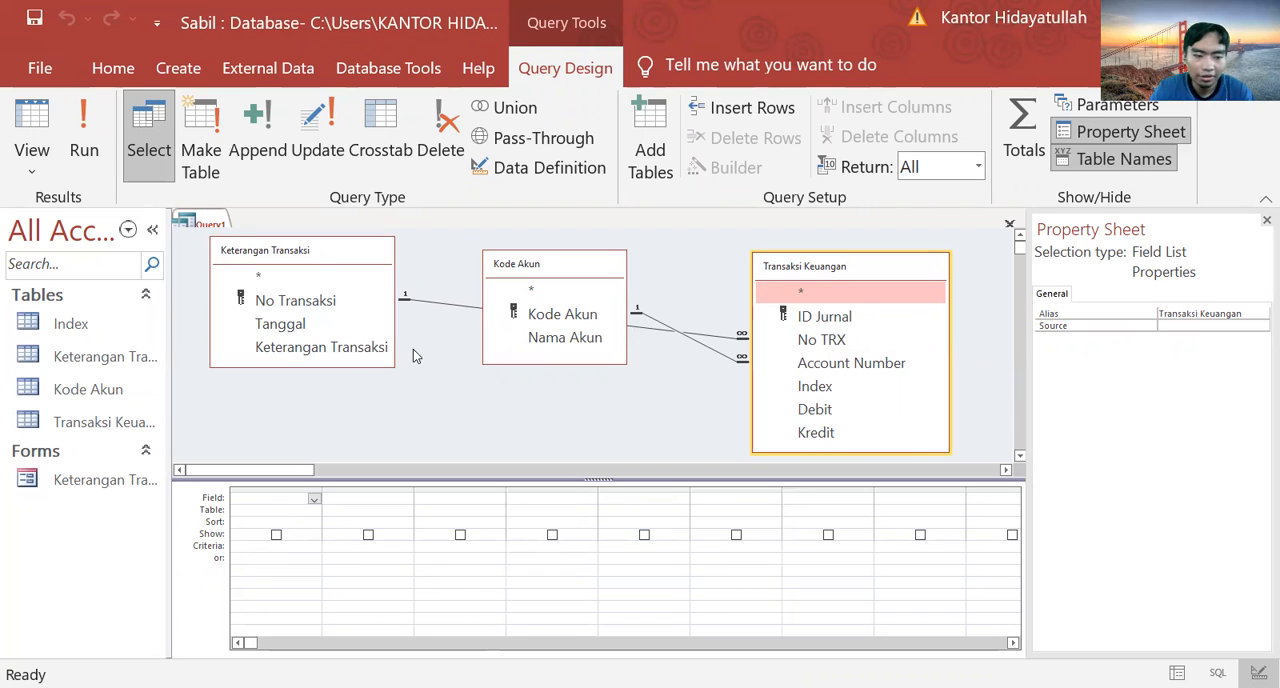
Step: Add ID Jurnal, No Transaksi from Keterangan Transaksi, Tanggal and Account Number as the query's first four fields
{"action": "left_click", "coordinate": [820, 316]}
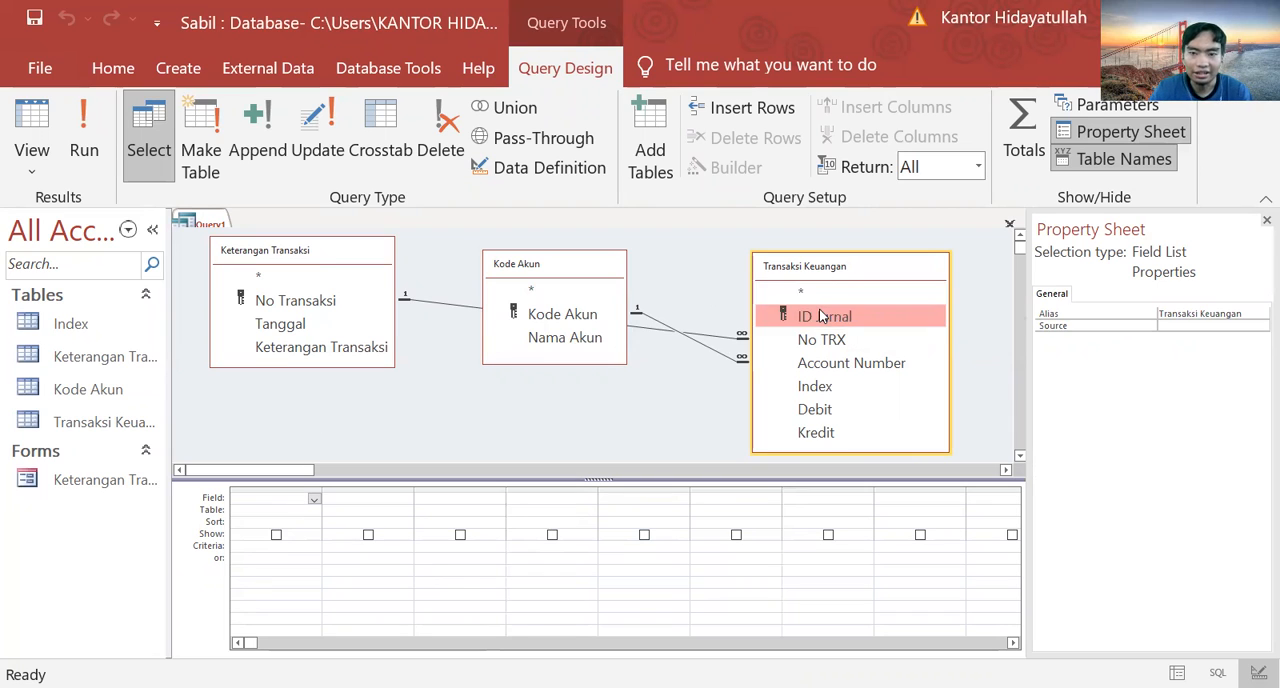
{"action": "double_click", "coordinate": [820, 316]}
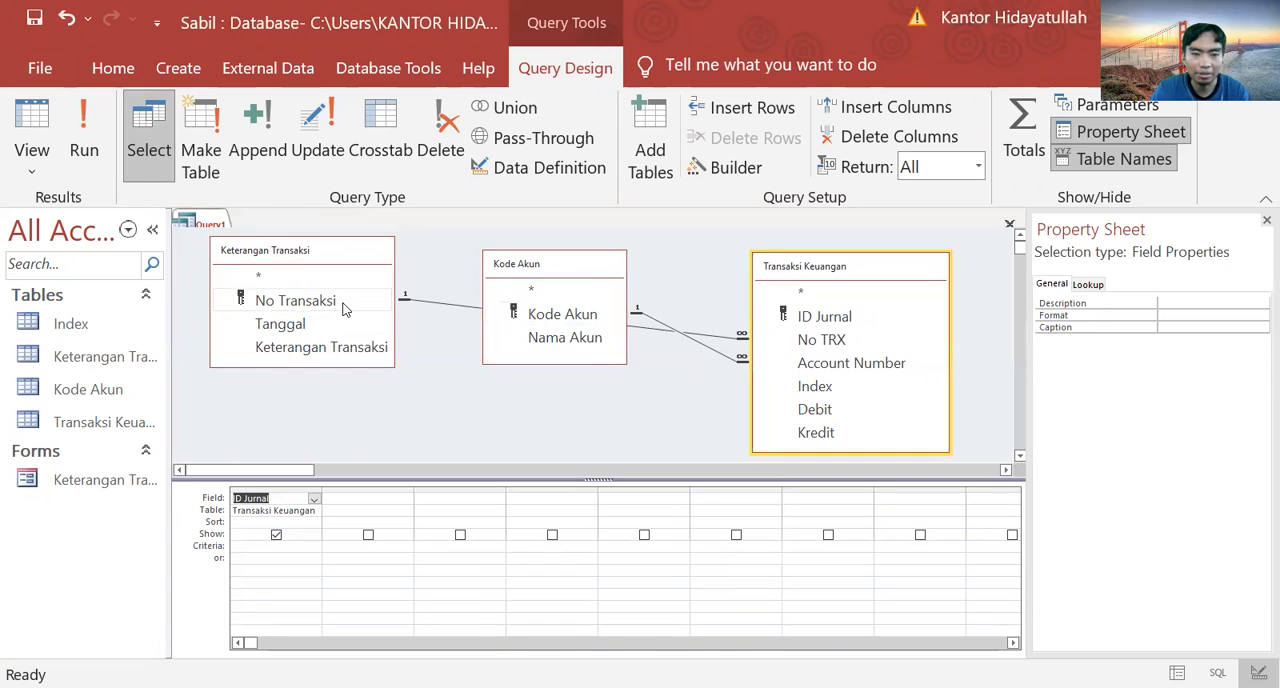
{"action": "double_click", "coordinate": [296, 301]}
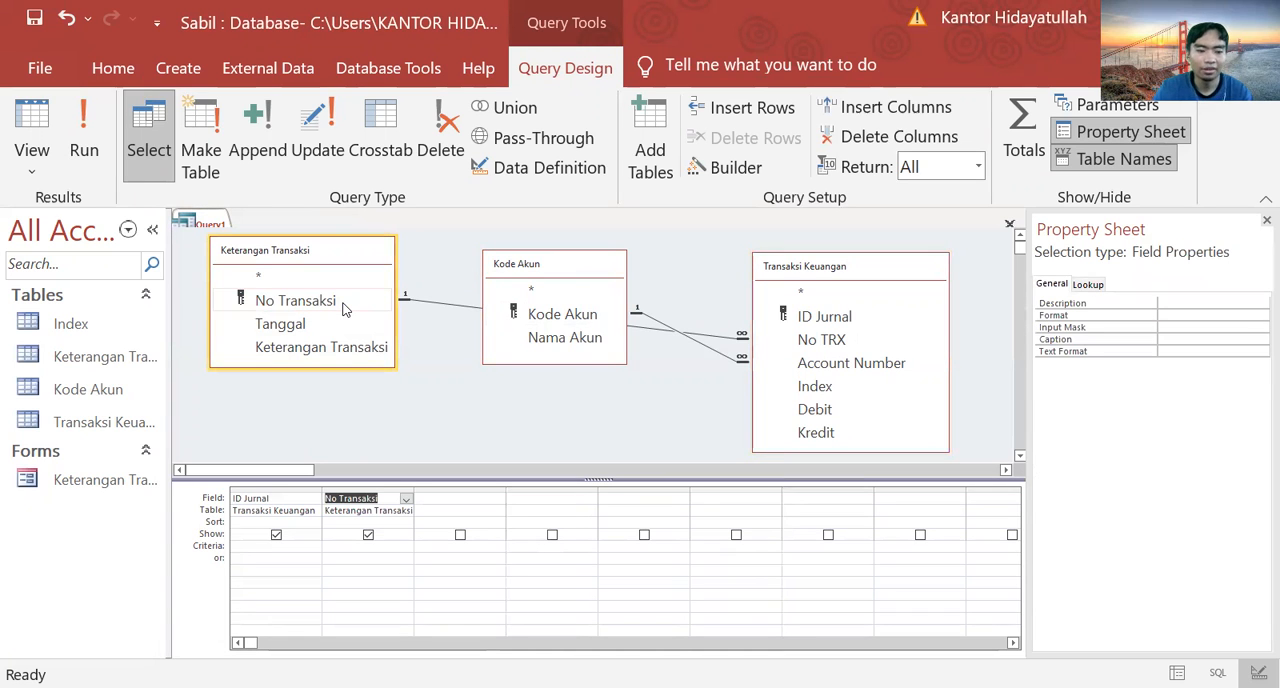
{"action": "double_click", "coordinate": [280, 324]}
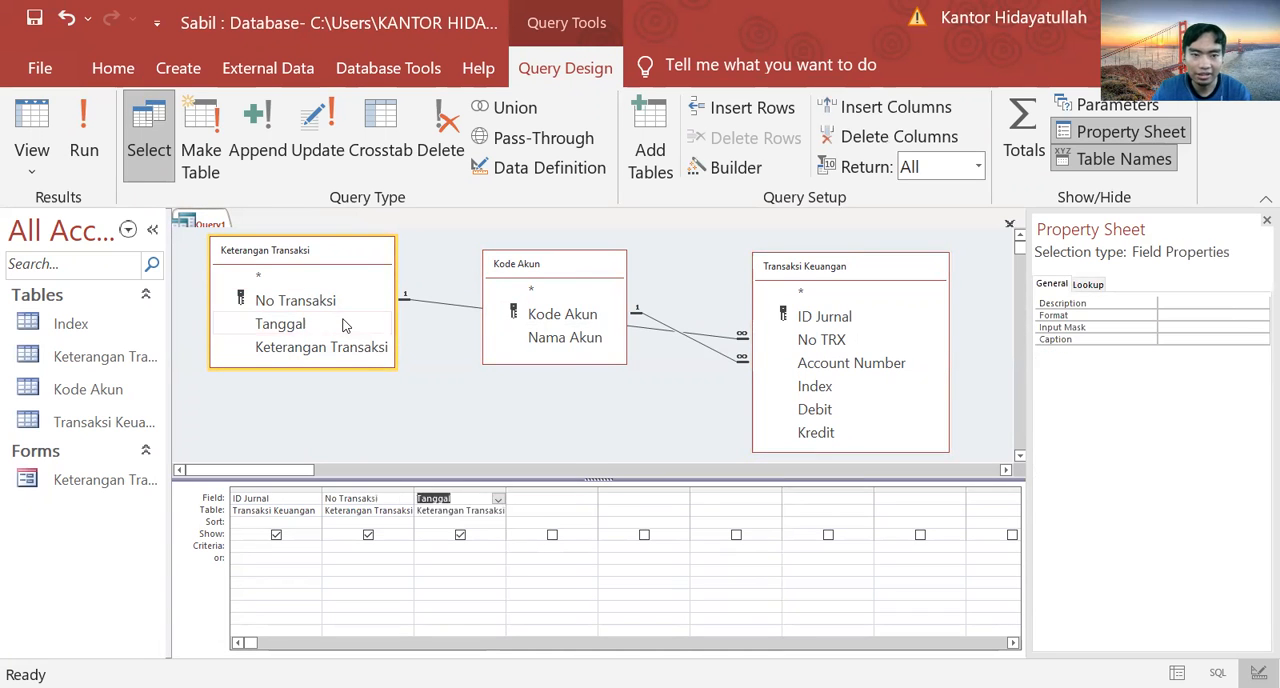
{"action": "left_click", "coordinate": [832, 365]}
{"action": "double_click", "coordinate": [832, 365]}
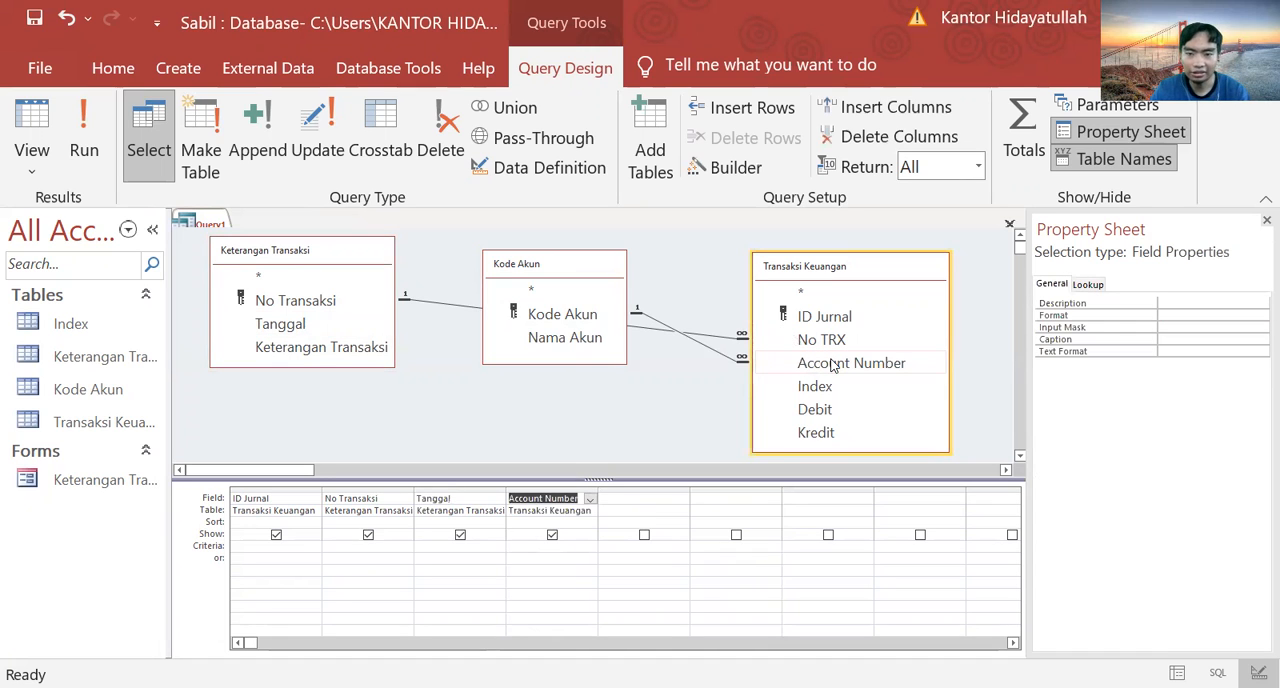
Step: Add Nama Akun, Index, Keterangan Transaksi, Debit and Kredit as the remaining query fields, in that order
{"action": "double_click", "coordinate": [561, 339]}
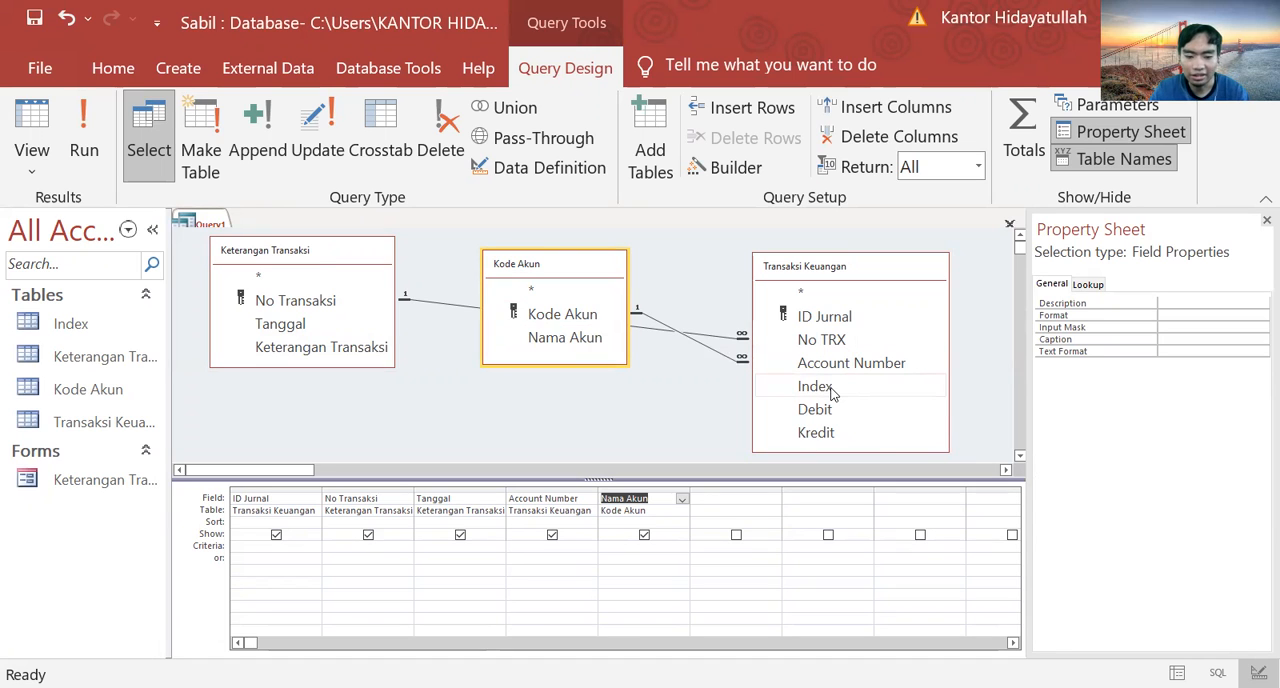
{"action": "double_click", "coordinate": [815, 386]}
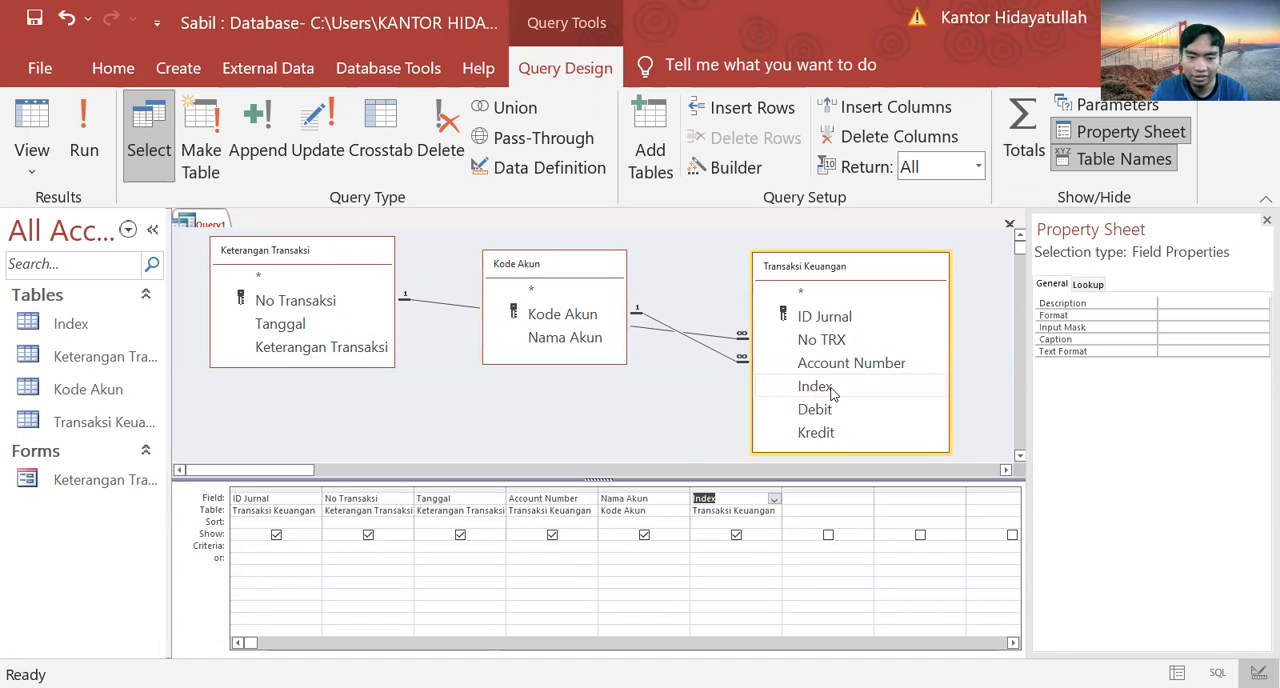
{"action": "double_click", "coordinate": [333, 346]}
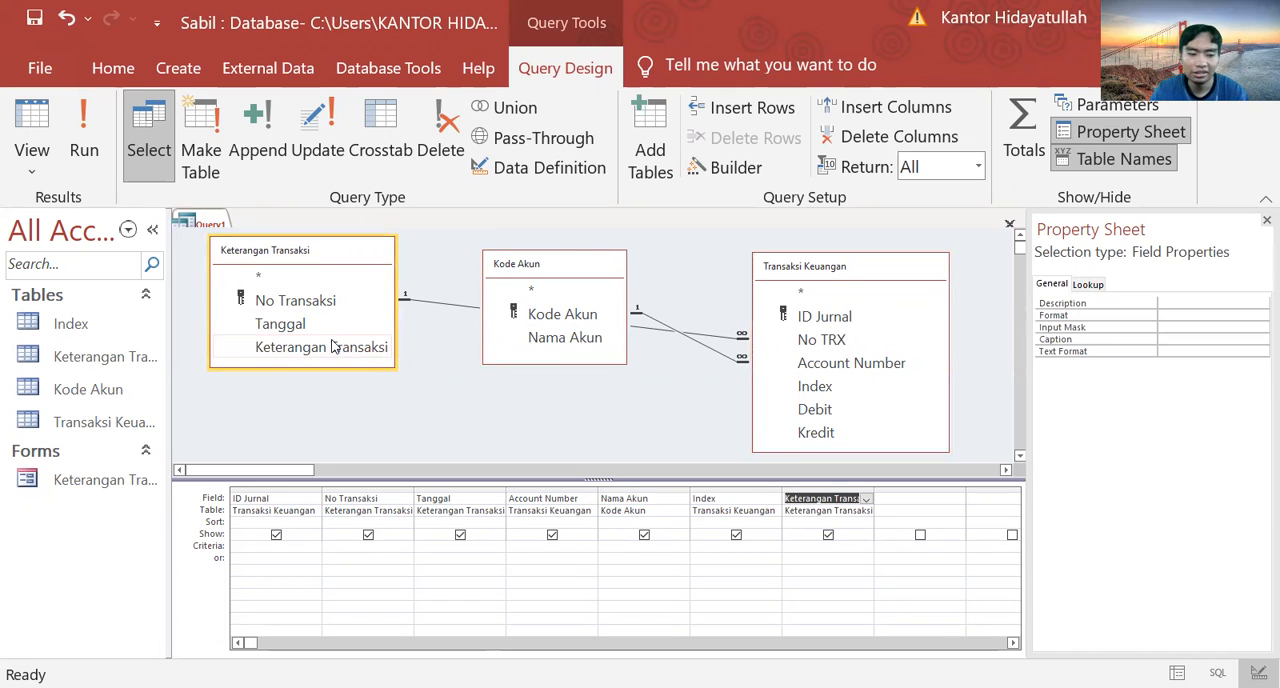
{"action": "double_click", "coordinate": [832, 409]}
{"action": "left_click", "coordinate": [840, 432]}
{"action": "double_click", "coordinate": [840, 432]}
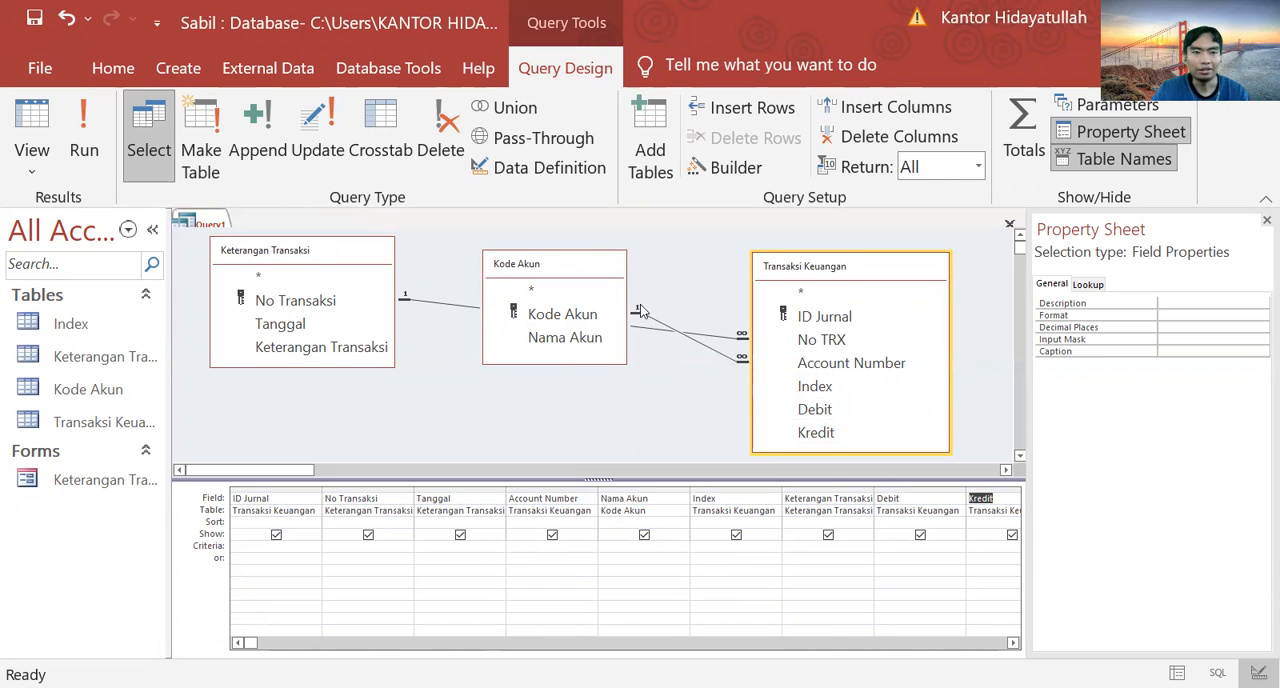
Step: Run the query and fit the Keterangan Transaksi and Nama Akun column widths to their contents
{"action": "left_click", "coordinate": [97, 150]}
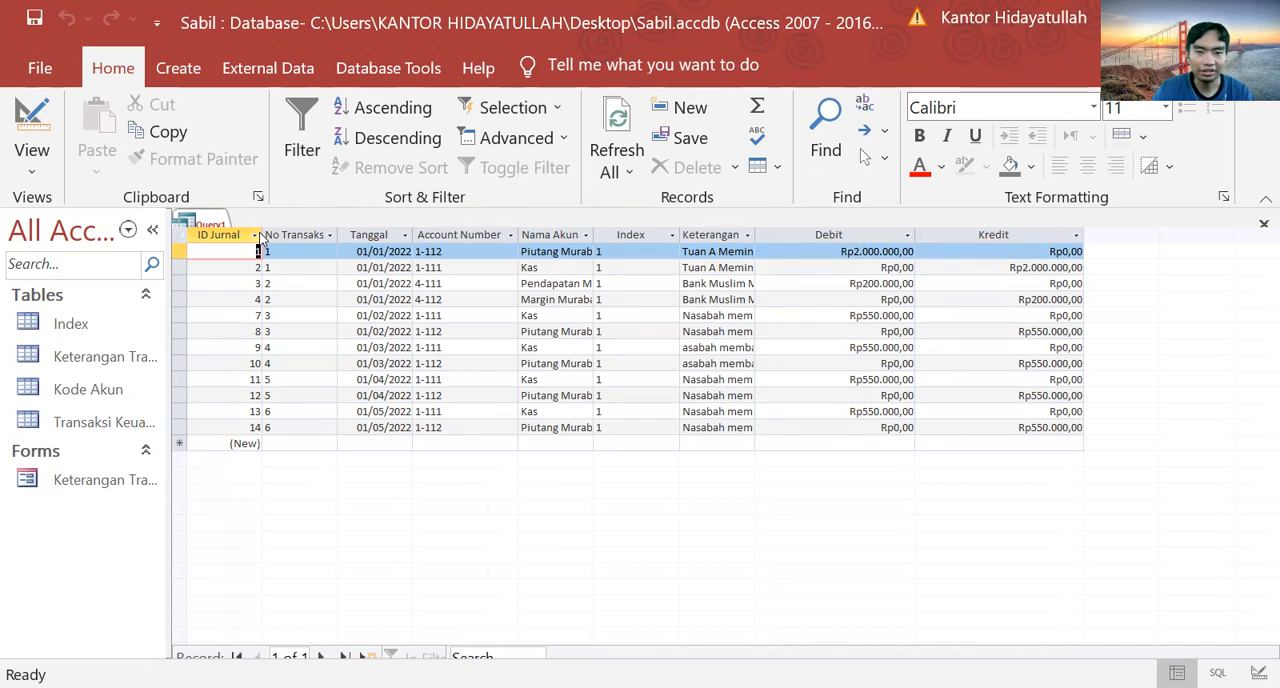
{"action": "double_click", "coordinate": [757, 234]}
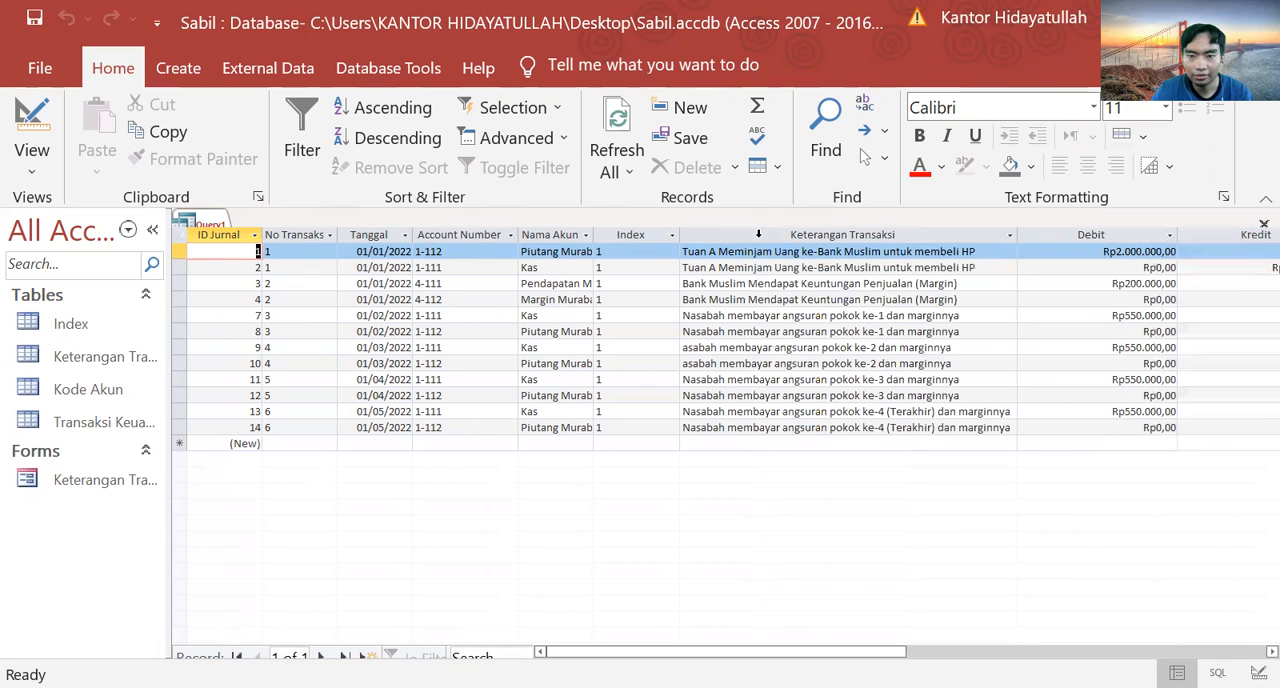
{"action": "double_click", "coordinate": [593, 234]}
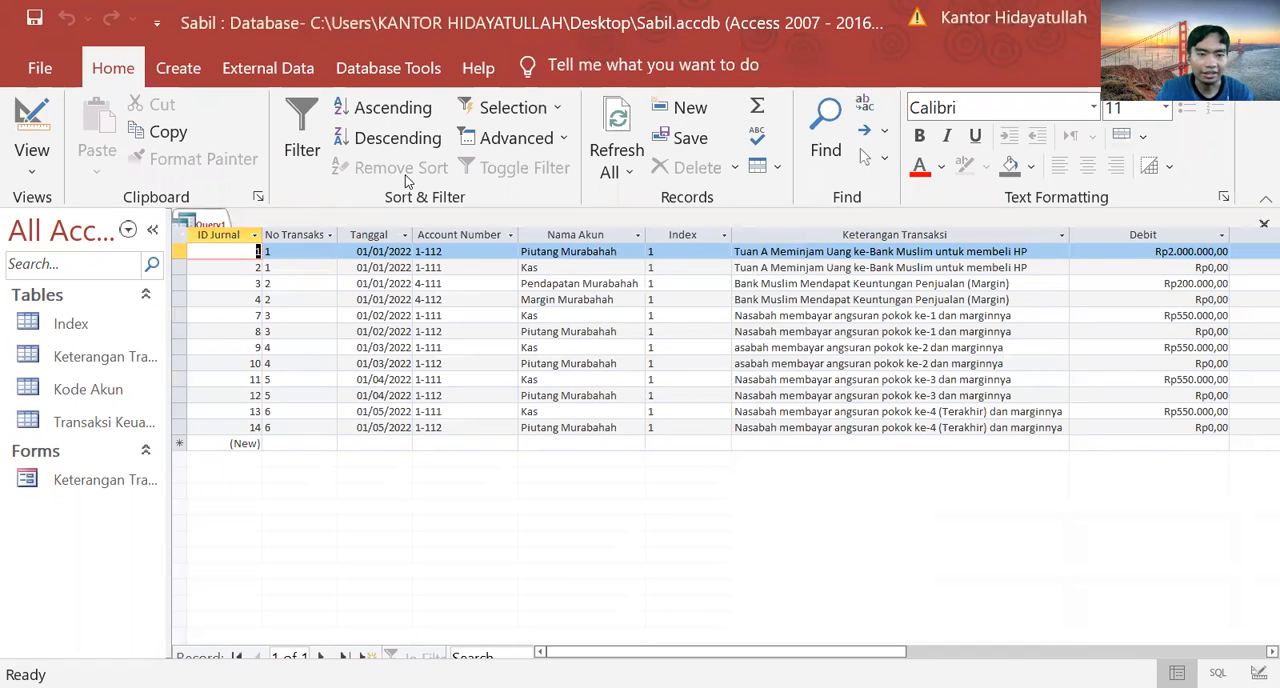
Step: Save the query under the name Q_Jurnal Umum
{"action": "left_click", "coordinate": [35, 20]}
{"action": "key", "text": "BackSpace"}
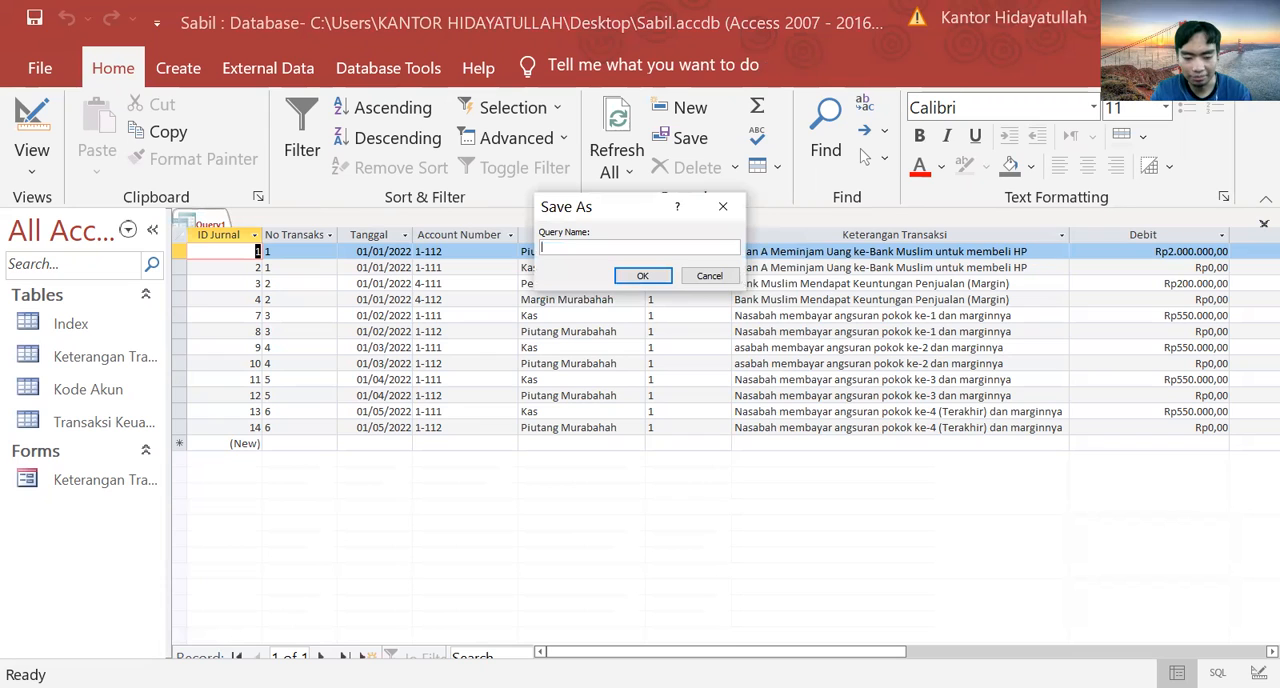
{"action": "type", "text": "Q"}
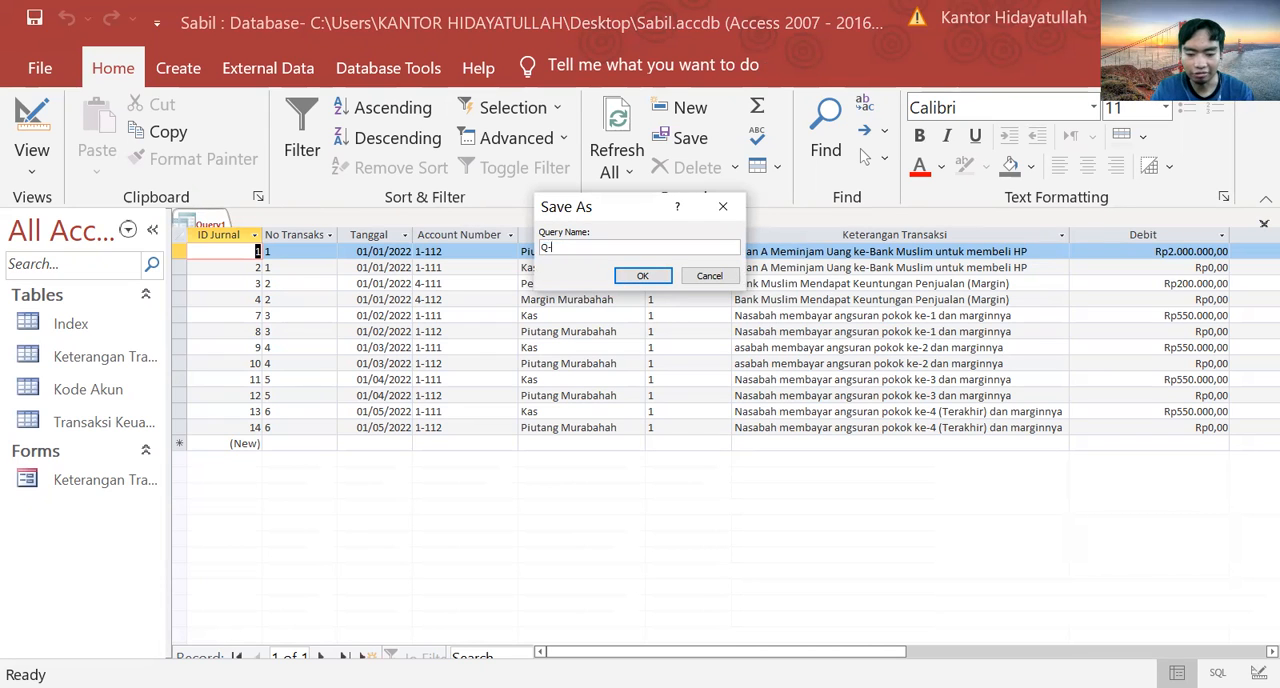
{"action": "type", "text": "_Jurnal Umum"}
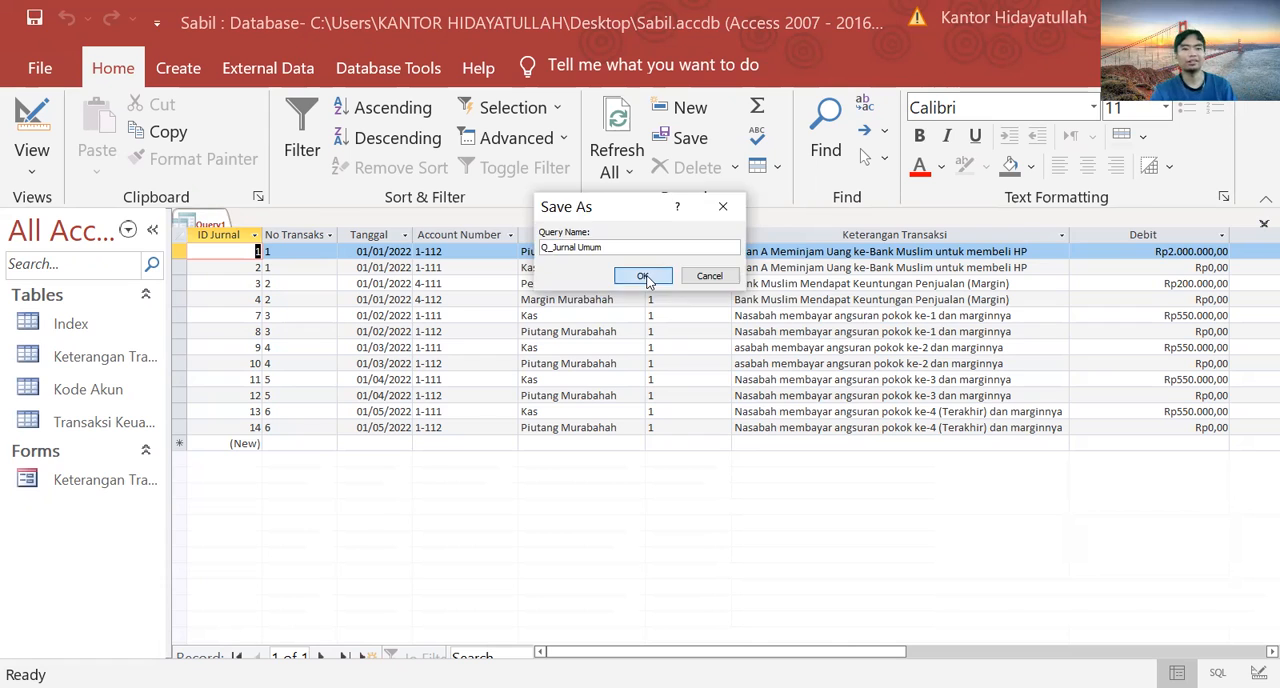
{"action": "left_click", "coordinate": [643, 277]}
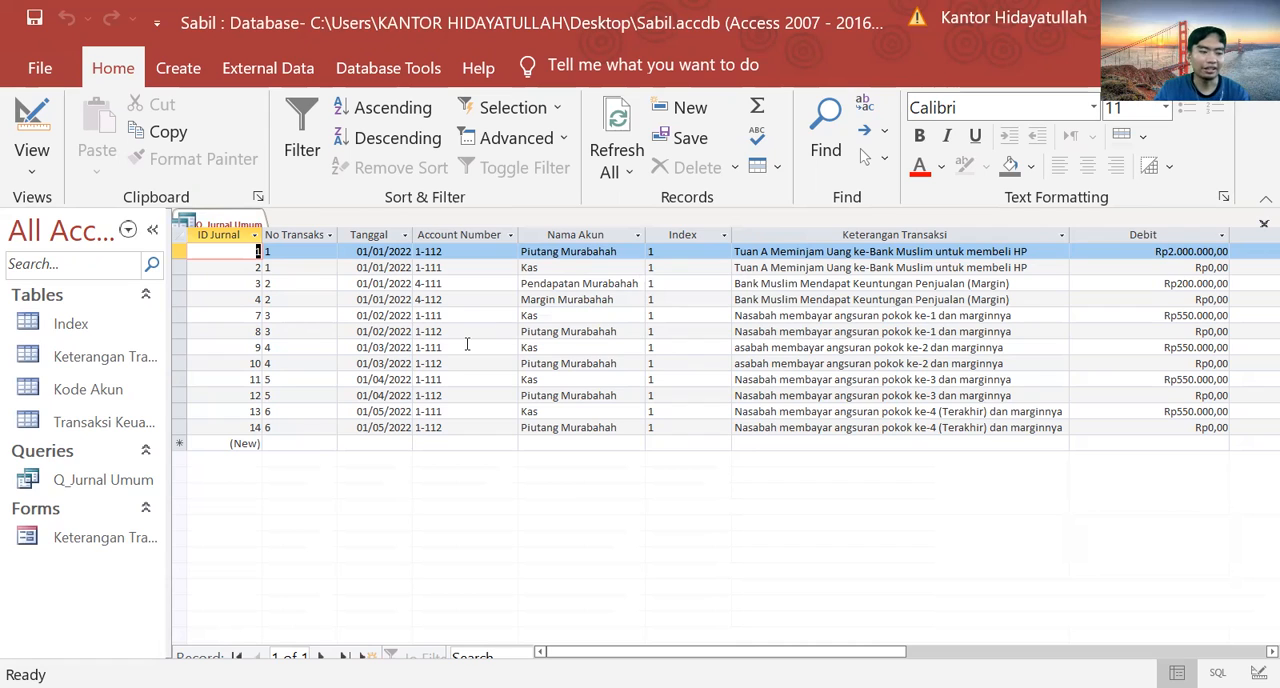
Step: Switch Q_Jurnal Umum to design view and save a copy of it as a query named Q_Kas
{"action": "left_click", "coordinate": [143, 489]}
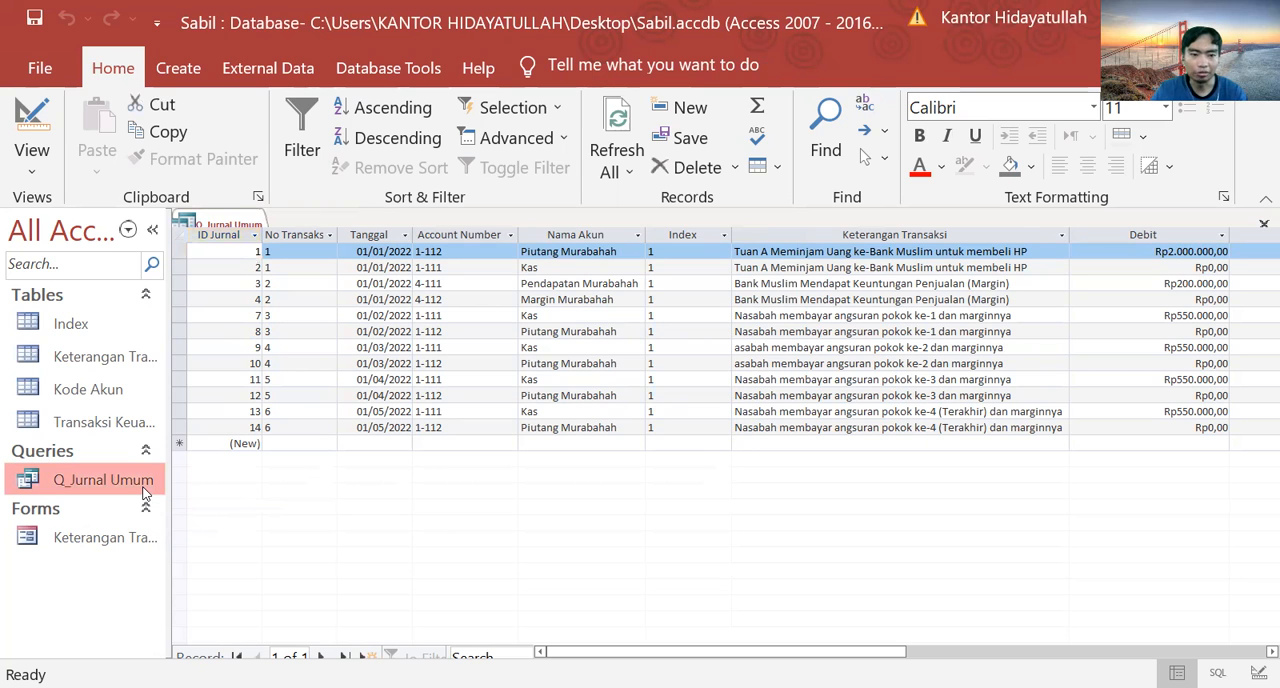
{"action": "double_click", "coordinate": [17, 113]}
{"action": "left_click", "coordinate": [17, 113]}
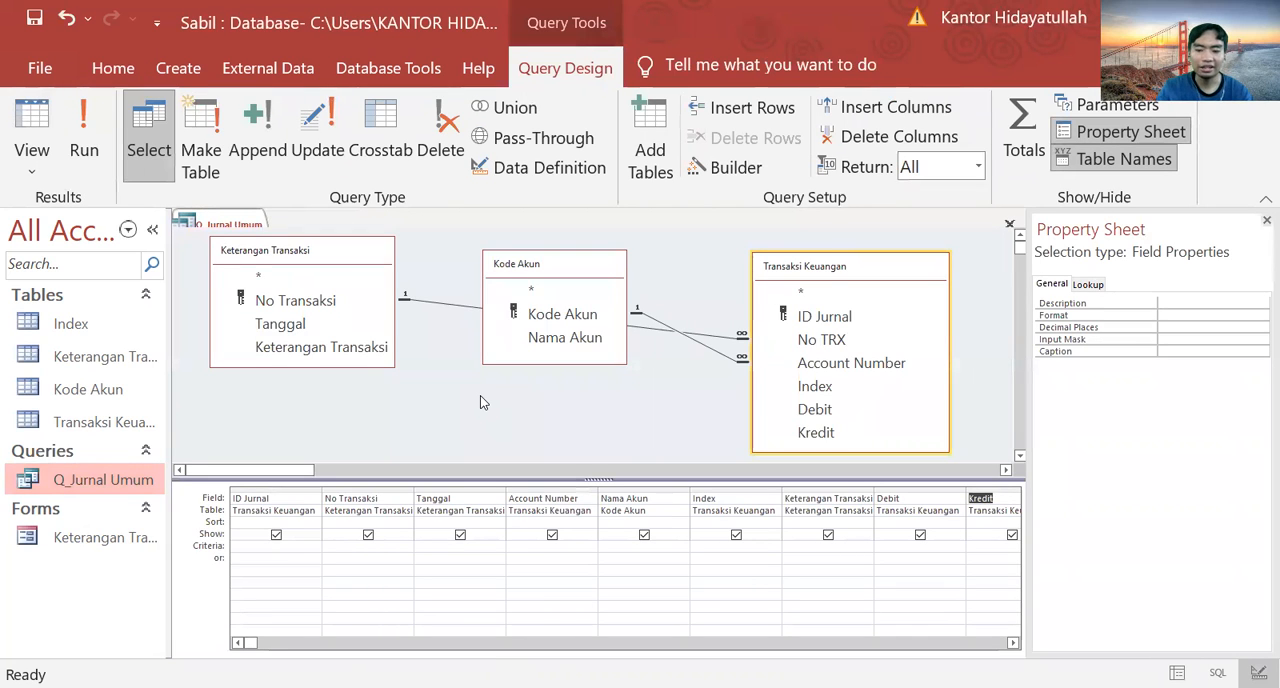
{"action": "key", "text": "F12"}
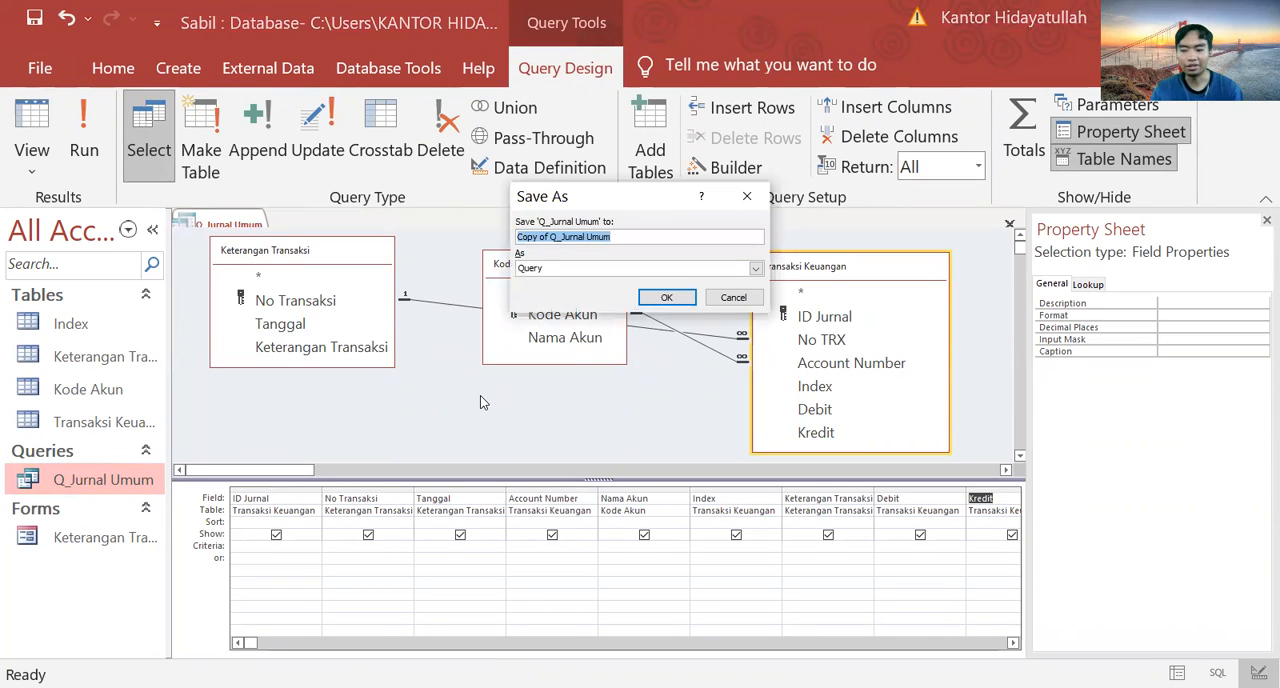
{"action": "key", "text": "BackSpace"}
{"action": "type", "text": "Q_K"}
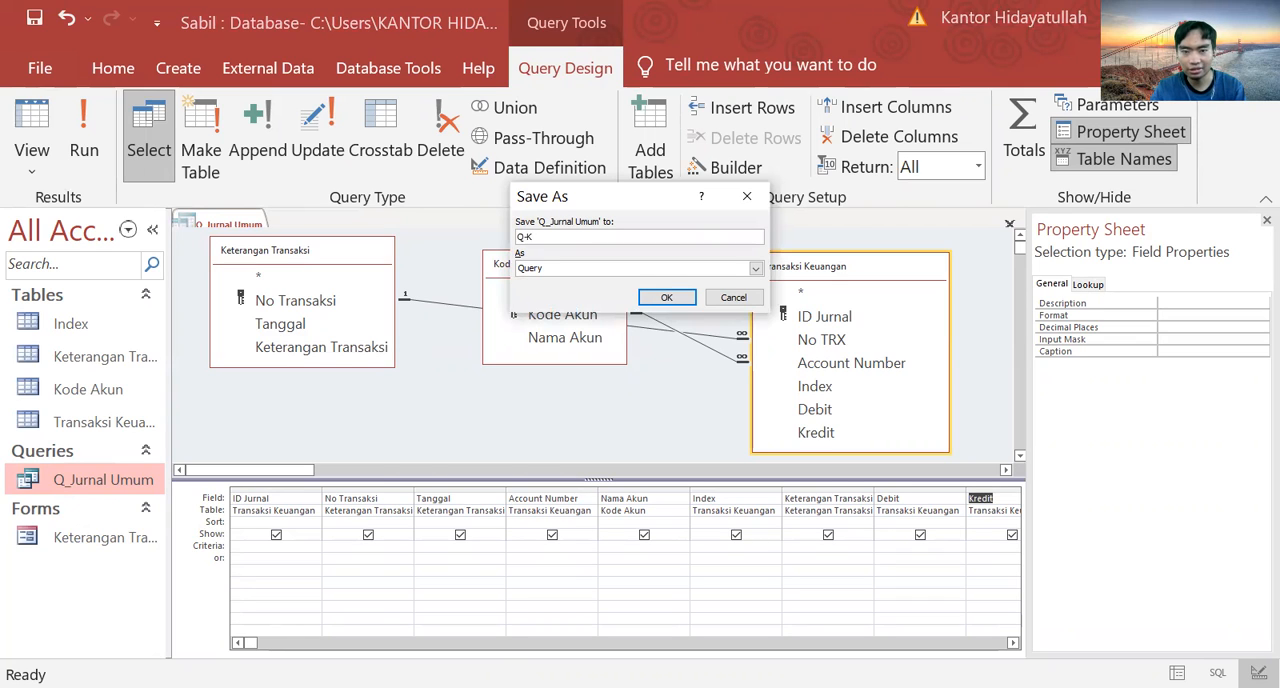
{"action": "type", "text": "_Kas"}
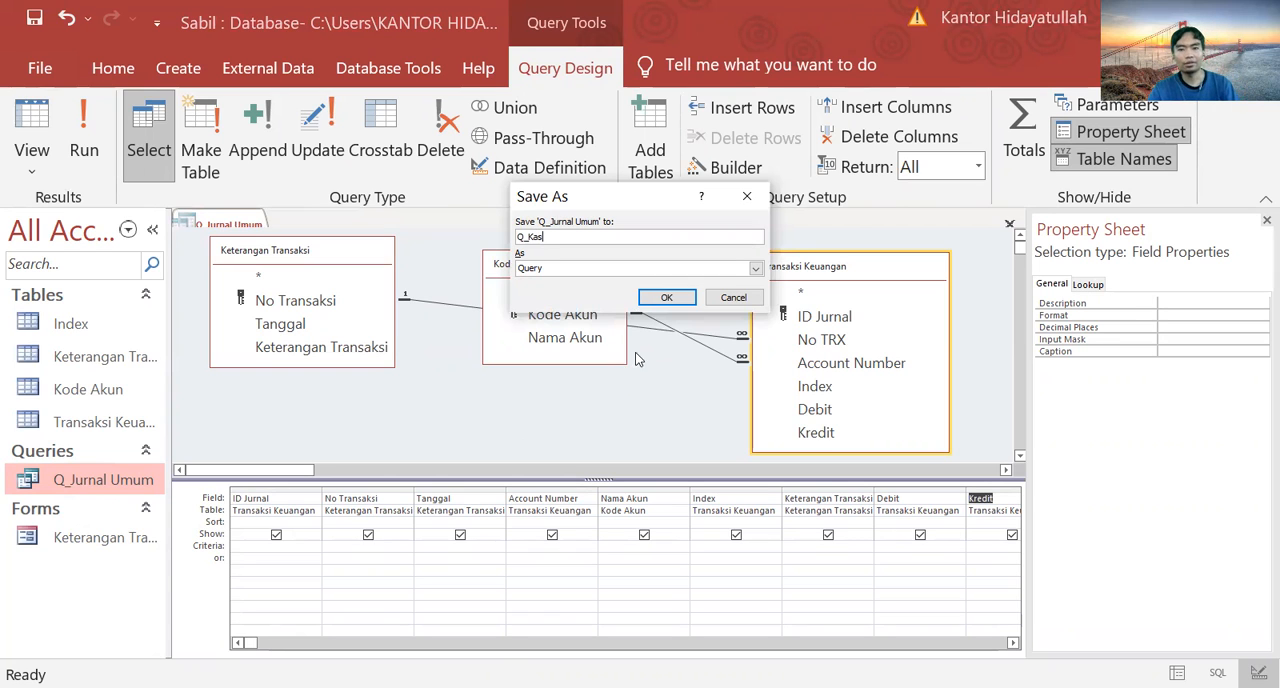
{"action": "left_click", "coordinate": [673, 300]}
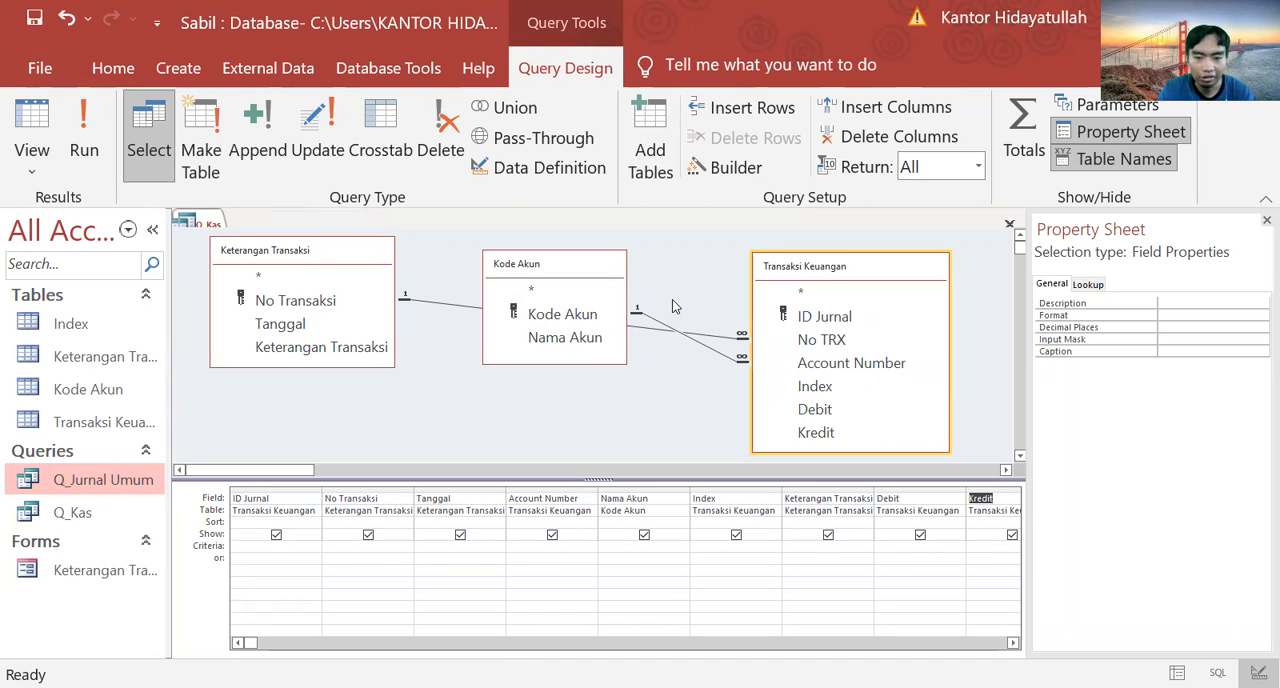
Step: Set the Index field's criteria in Q_Kas to "1" Or "2" Or "3" and run the query
{"action": "left_click", "coordinate": [752, 487]}
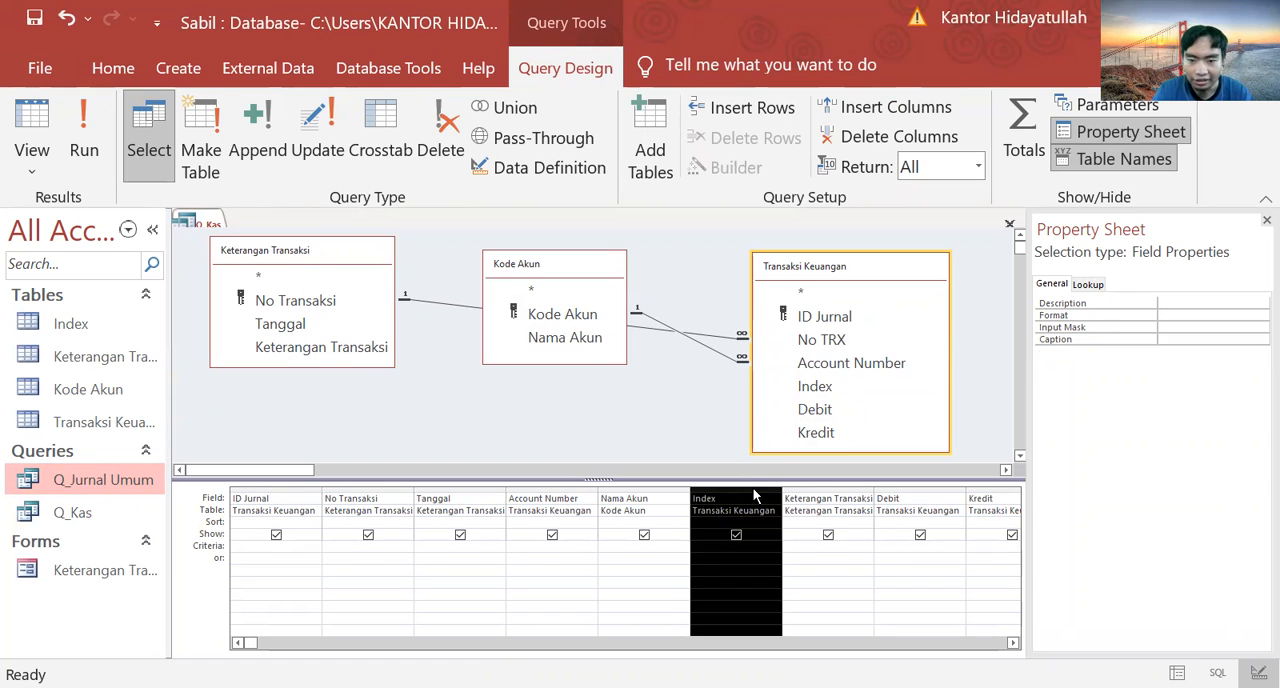
{"action": "left_click", "coordinate": [741, 550]}
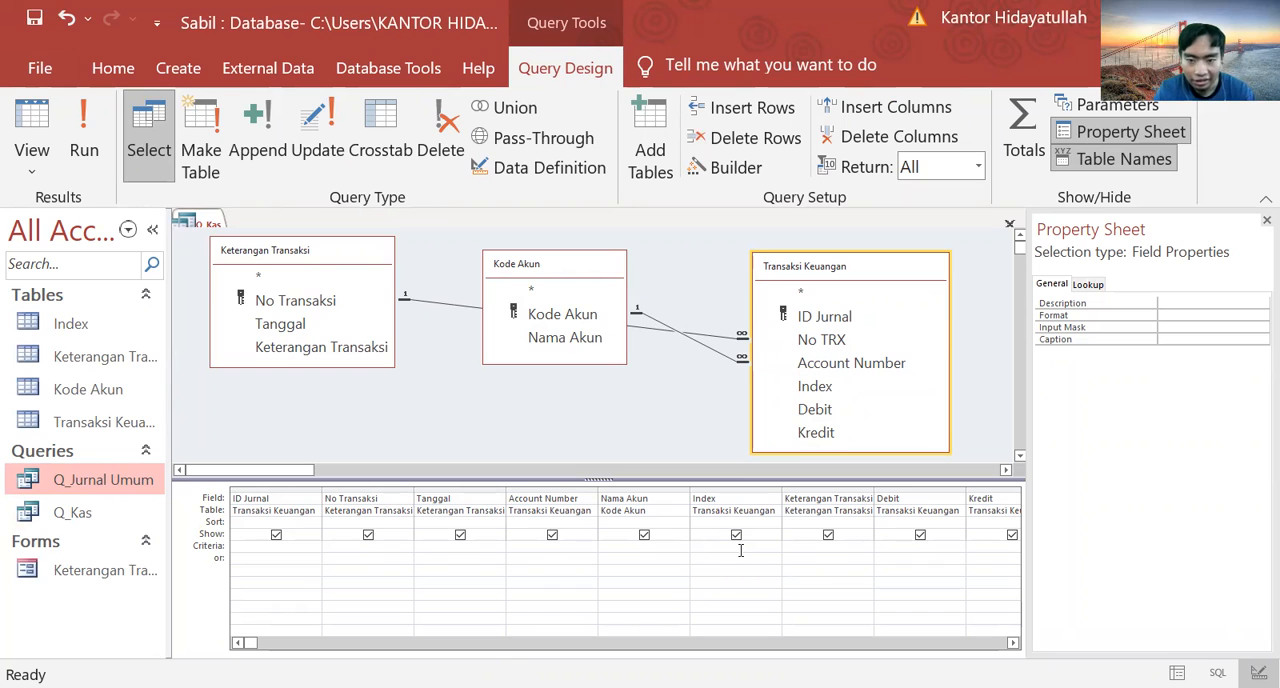
{"action": "key", "text": "Caps_Lock"}
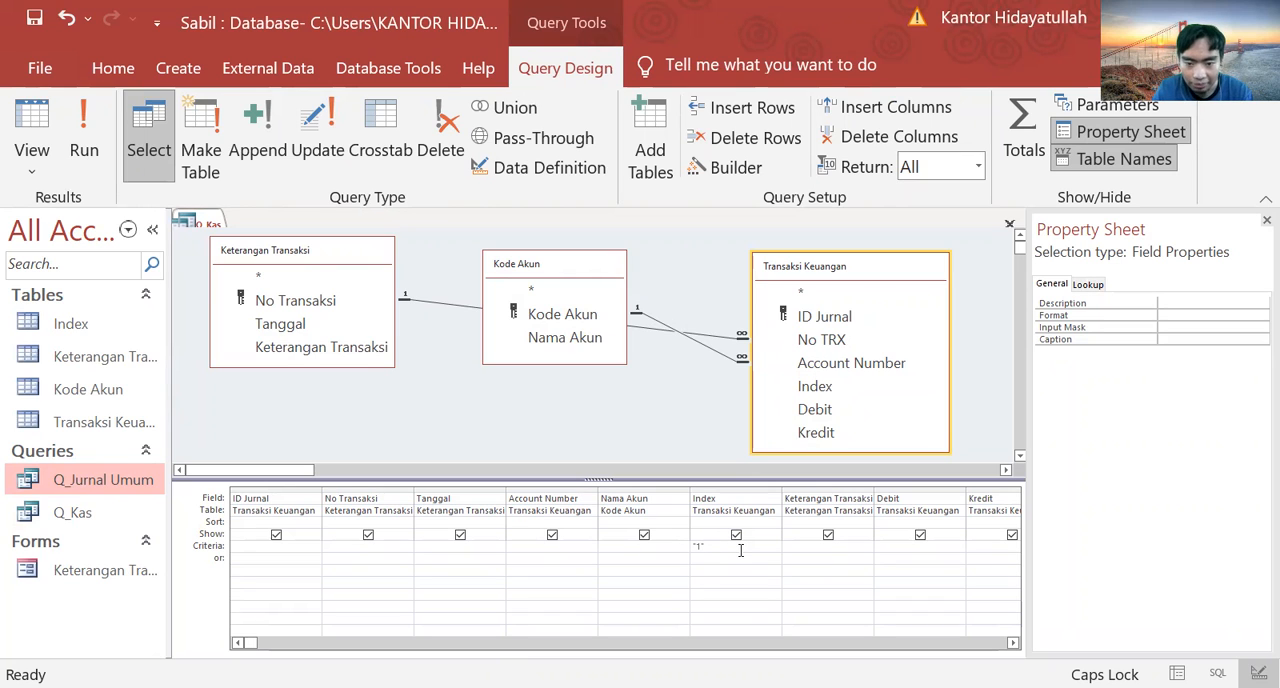
{"action": "type", "text": "o"}
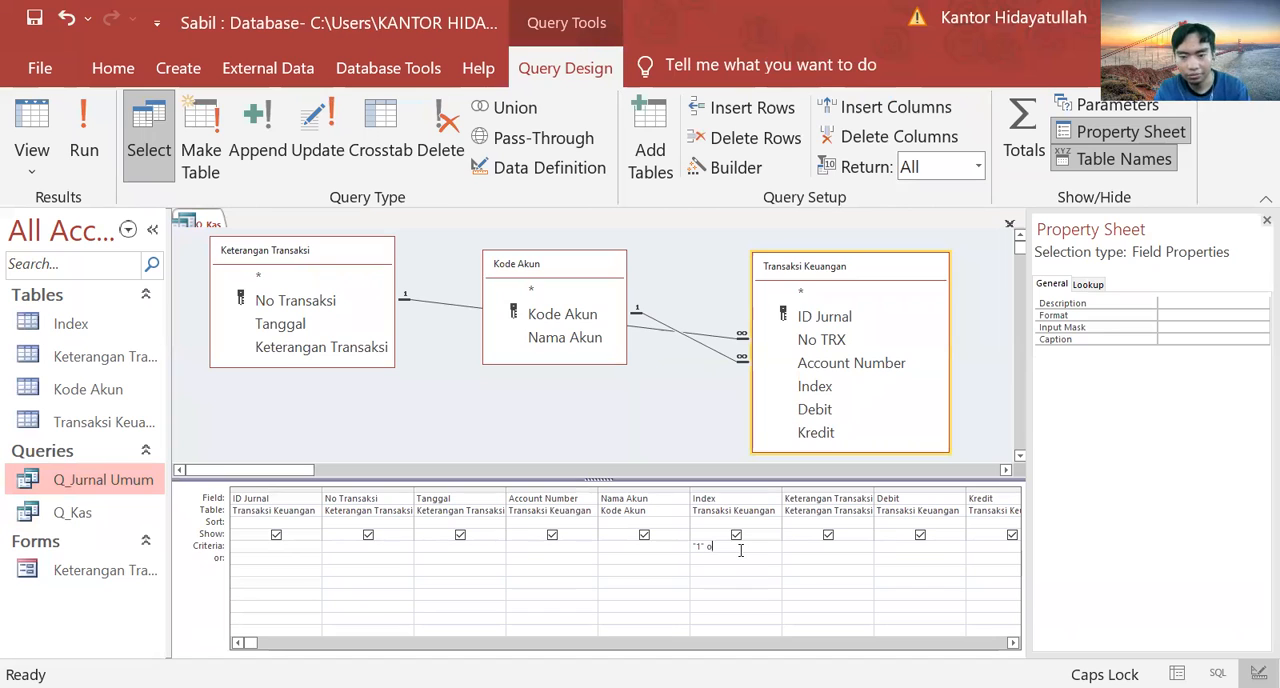
{"action": "key", "text": "Caps_Lock"}
{"action": "type", "text": "r"}
{"action": "type", "text": "r"}
{"action": "type", "text": " \"2"}
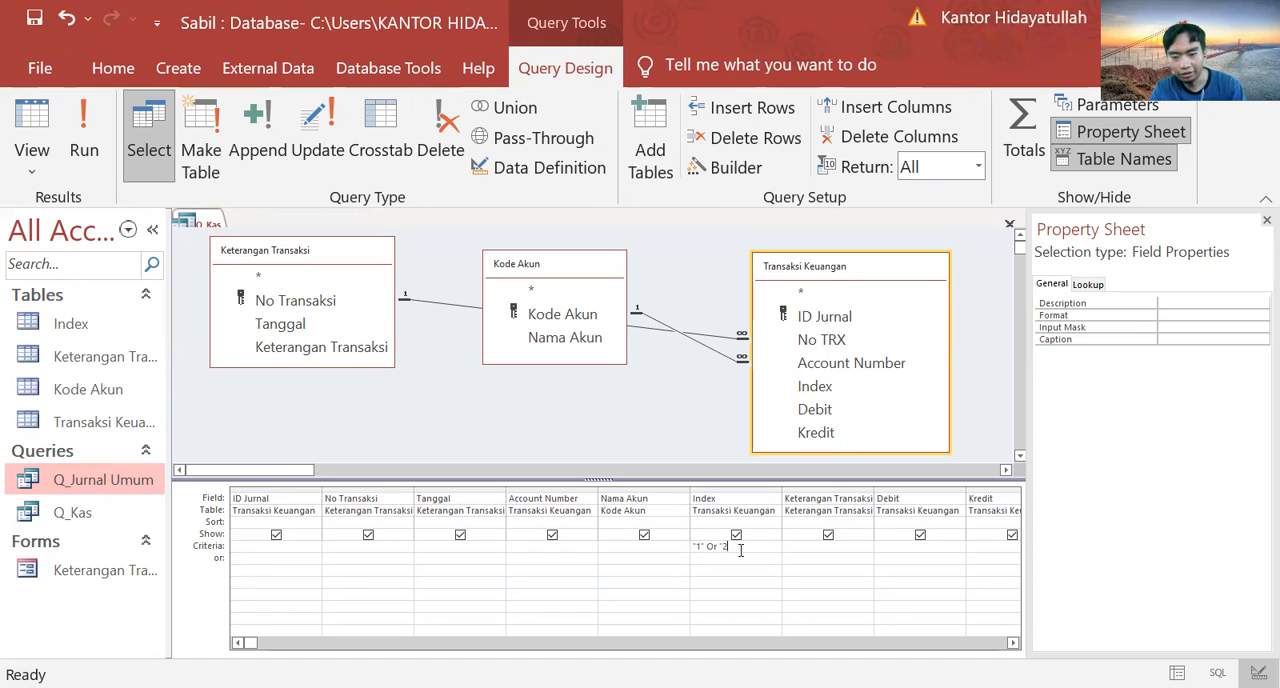
{"action": "type", "text": "\""}
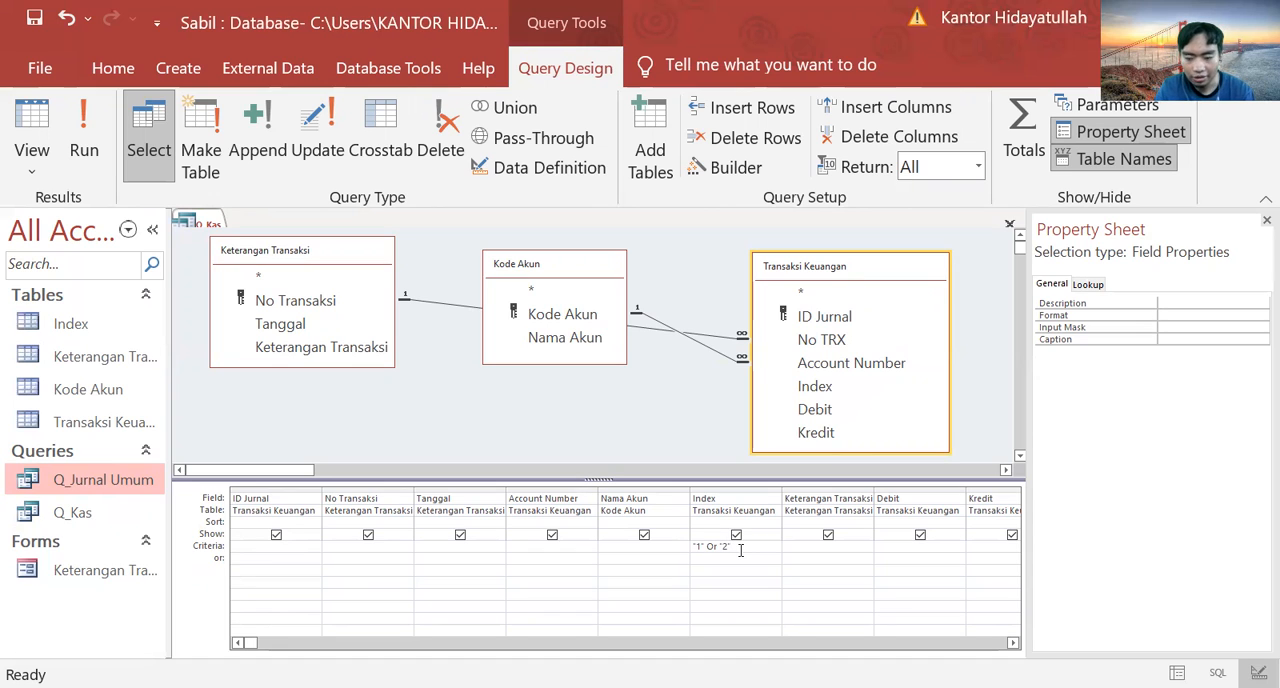
{"action": "type", "text": " Or \"3\""}
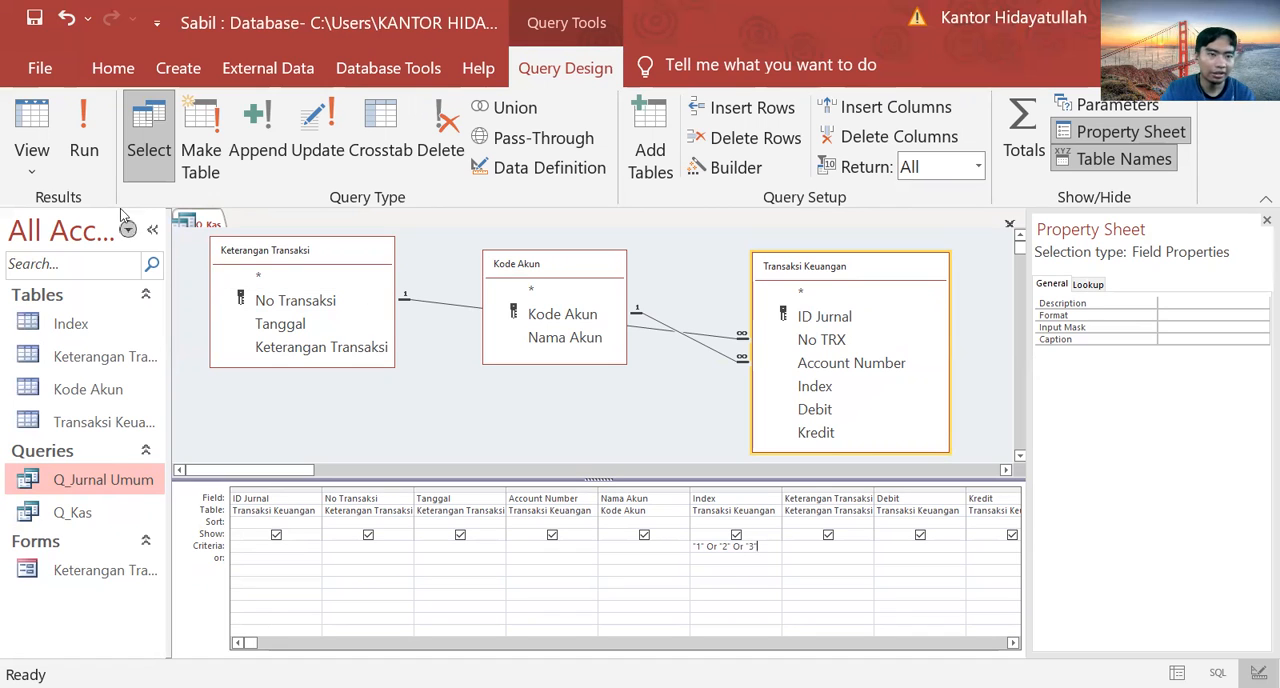
{"action": "left_click", "coordinate": [83, 140]}
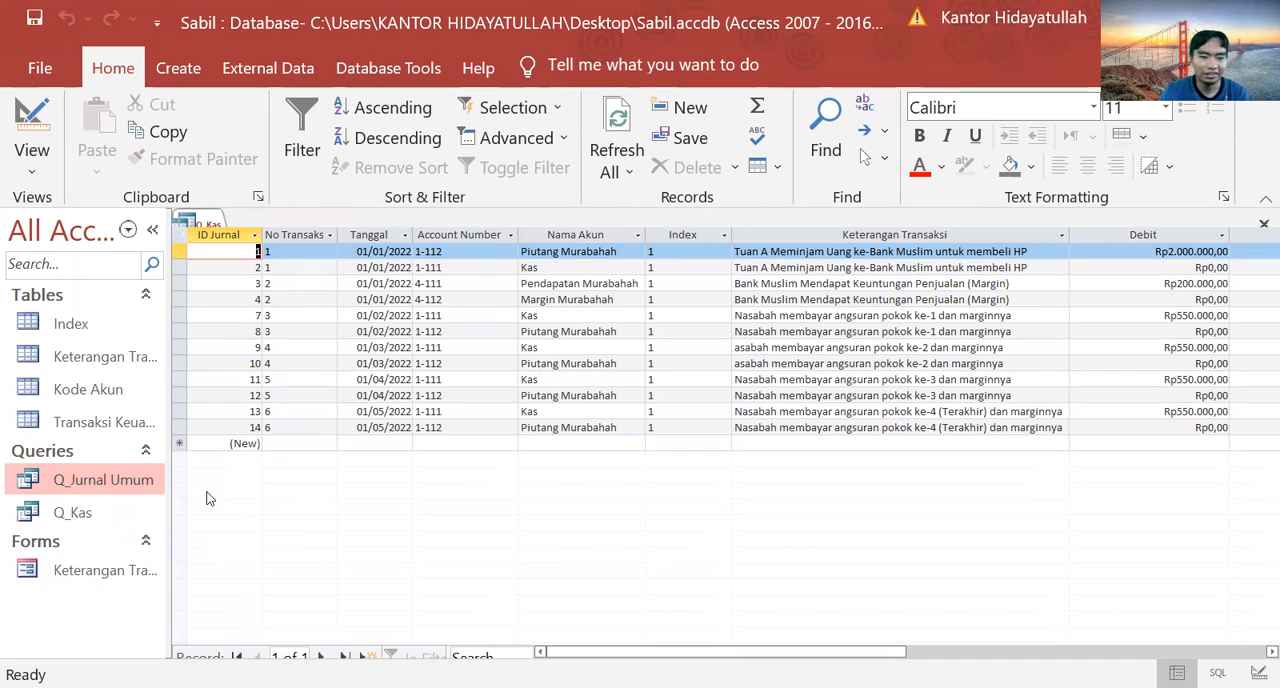
{"action": "left_click", "coordinate": [137, 512]}
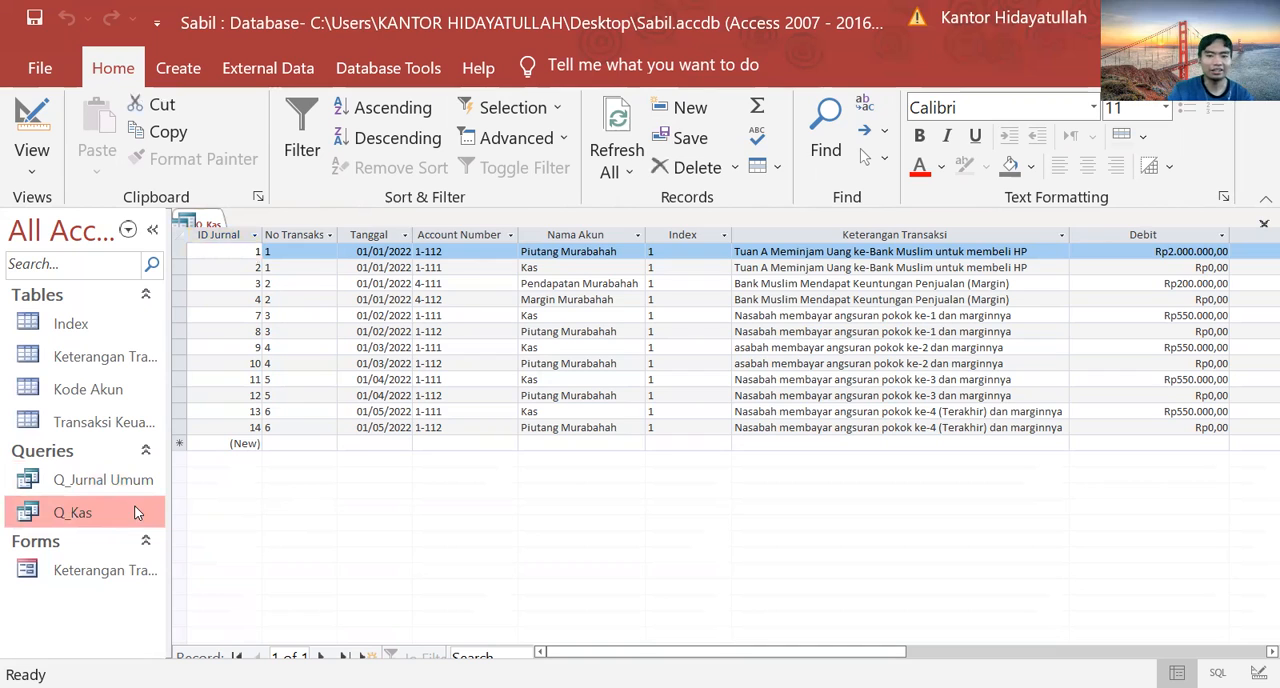
{"action": "left_click", "coordinate": [98, 468]}
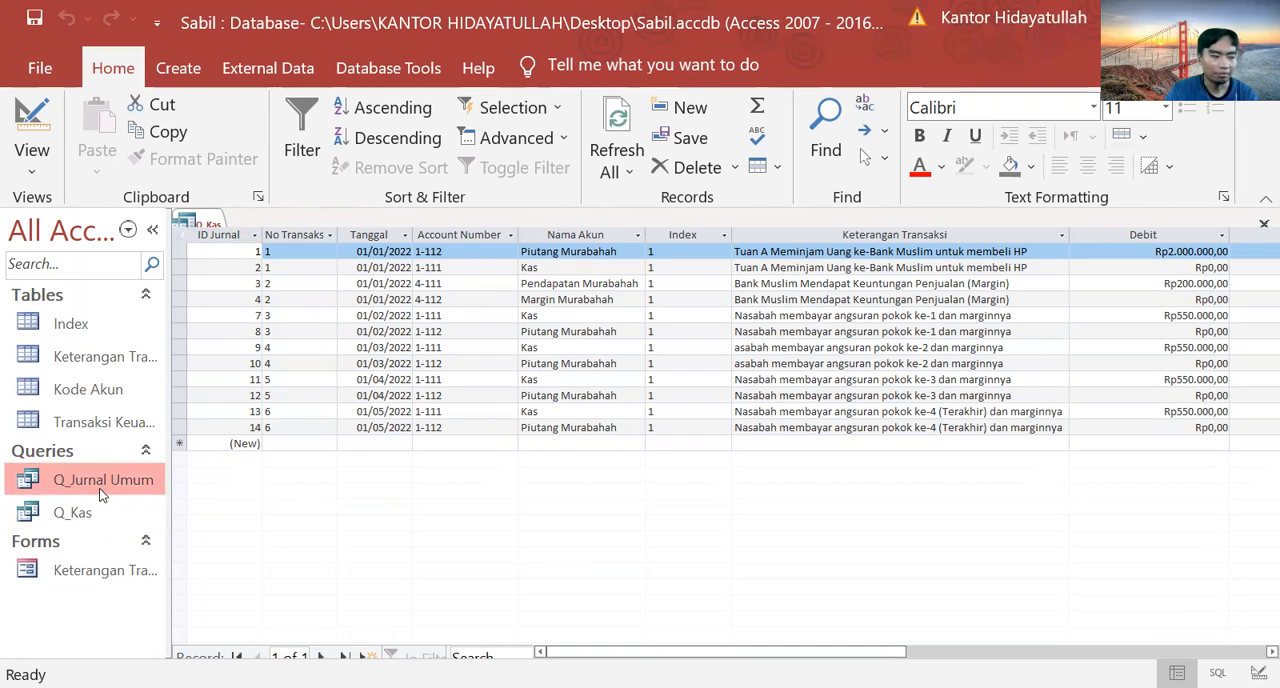
{"action": "left_click", "coordinate": [102, 509]}
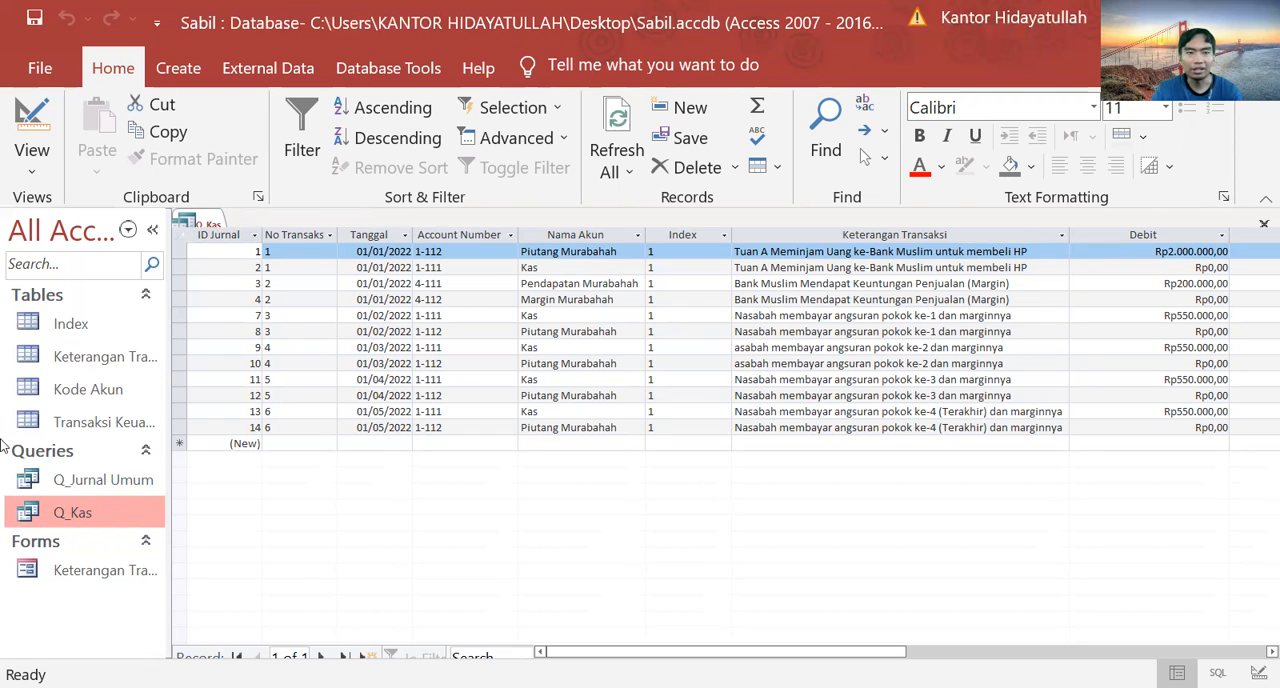
Step: Switch Q_Kas to design view and save a copy of it as a query named Q_Pendapatan
{"action": "double_click", "coordinate": [120, 508]}
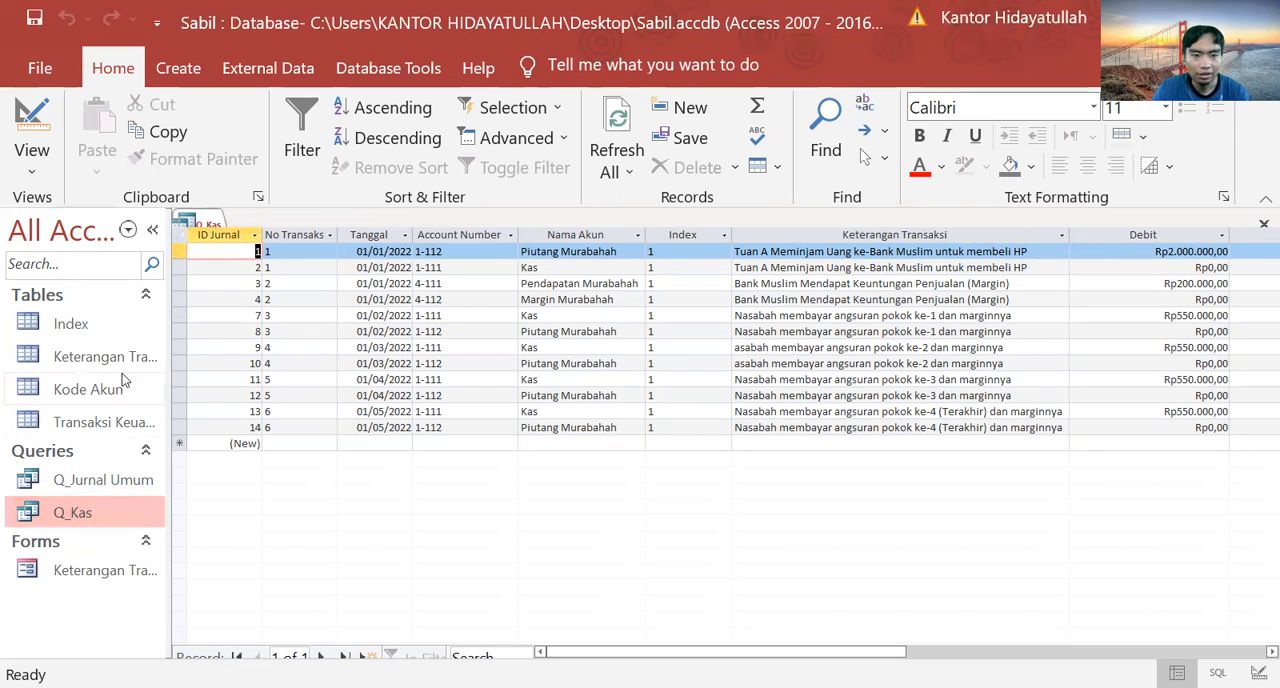
{"action": "left_click", "coordinate": [34, 128]}
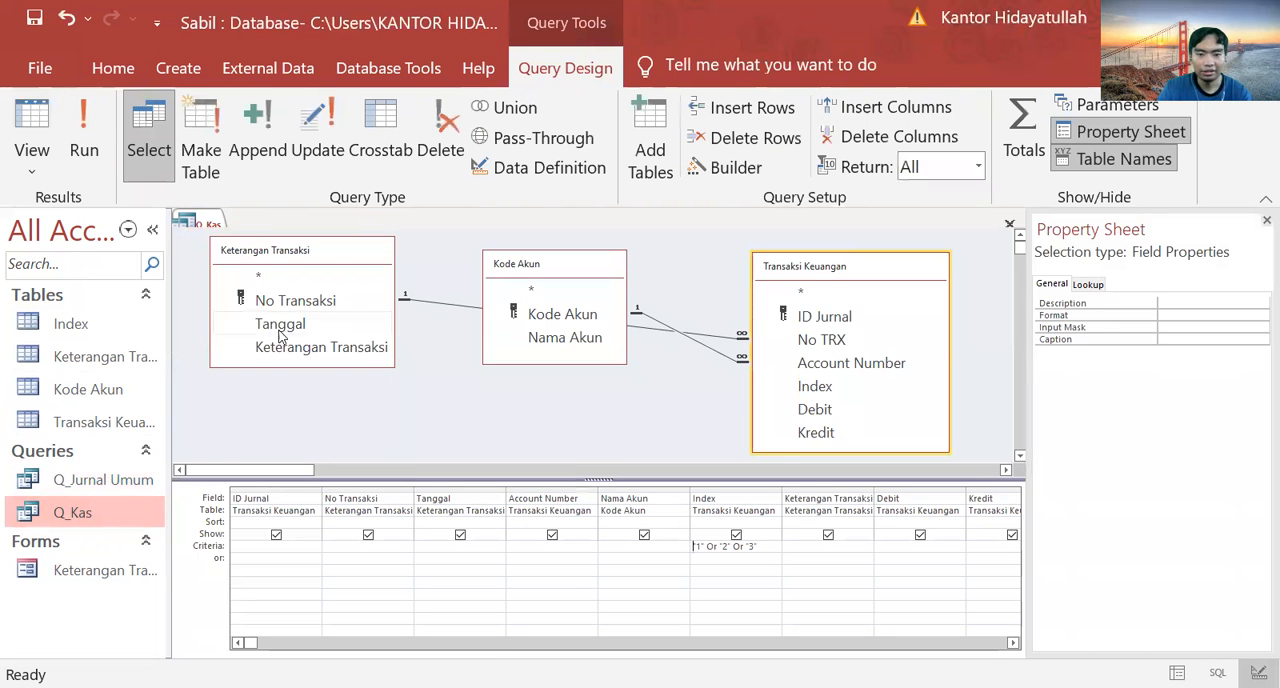
{"action": "key", "text": "F12"}
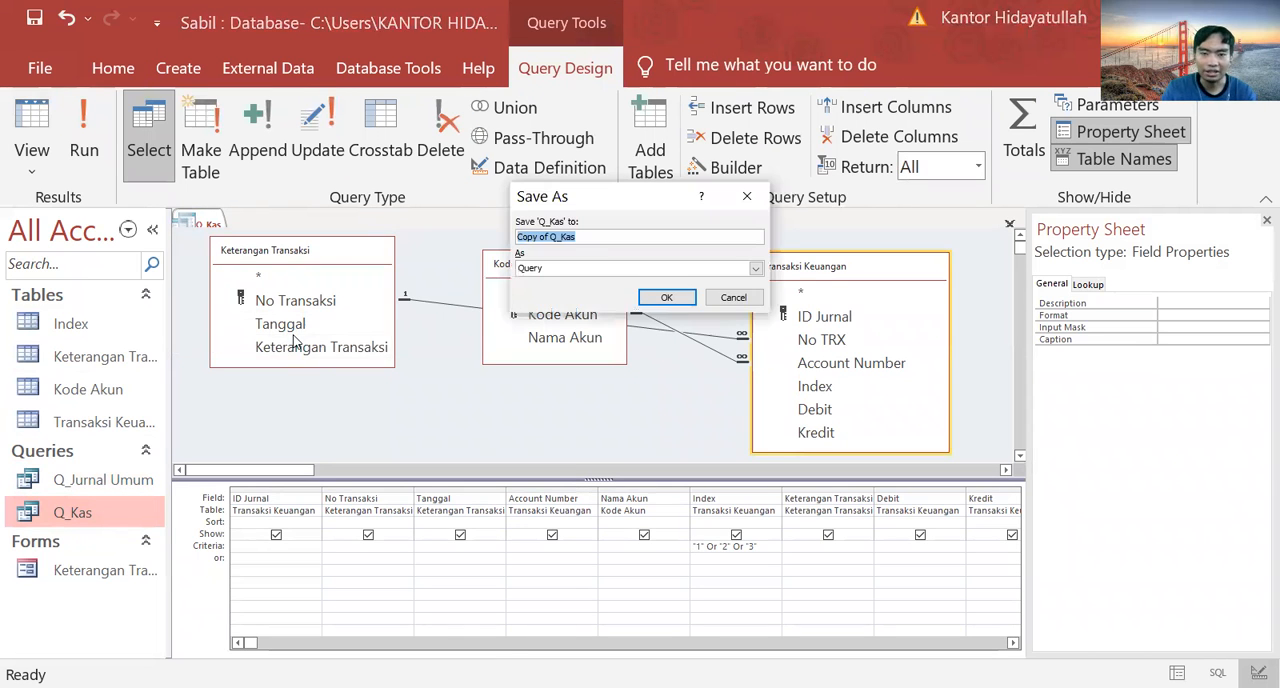
{"action": "key", "text": "BackSpace"}
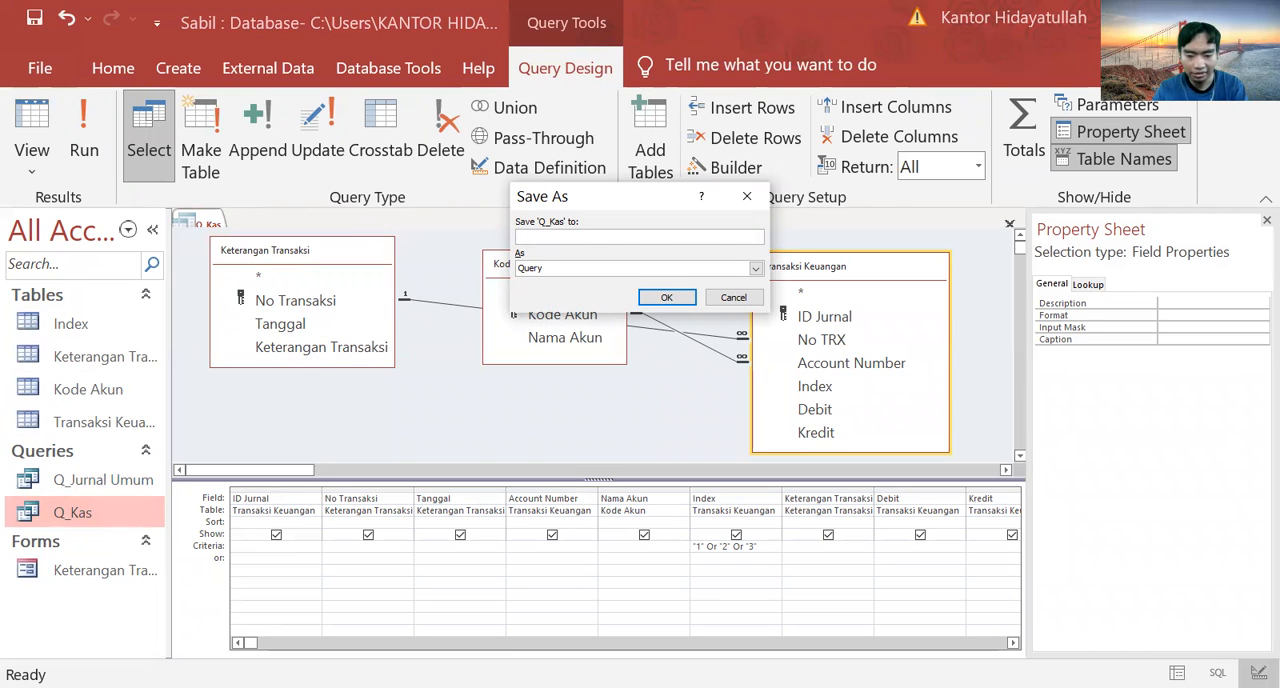
{"action": "type", "text": "Q_Penda"}
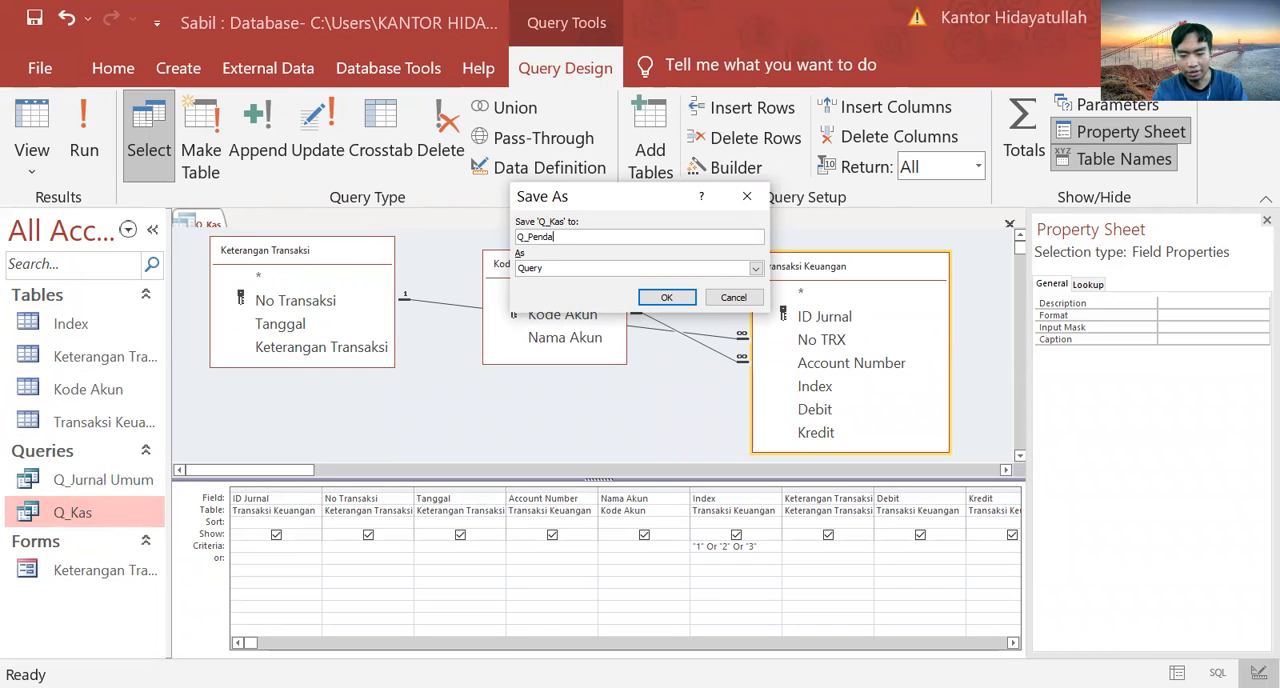
{"action": "type", "text": "patan"}
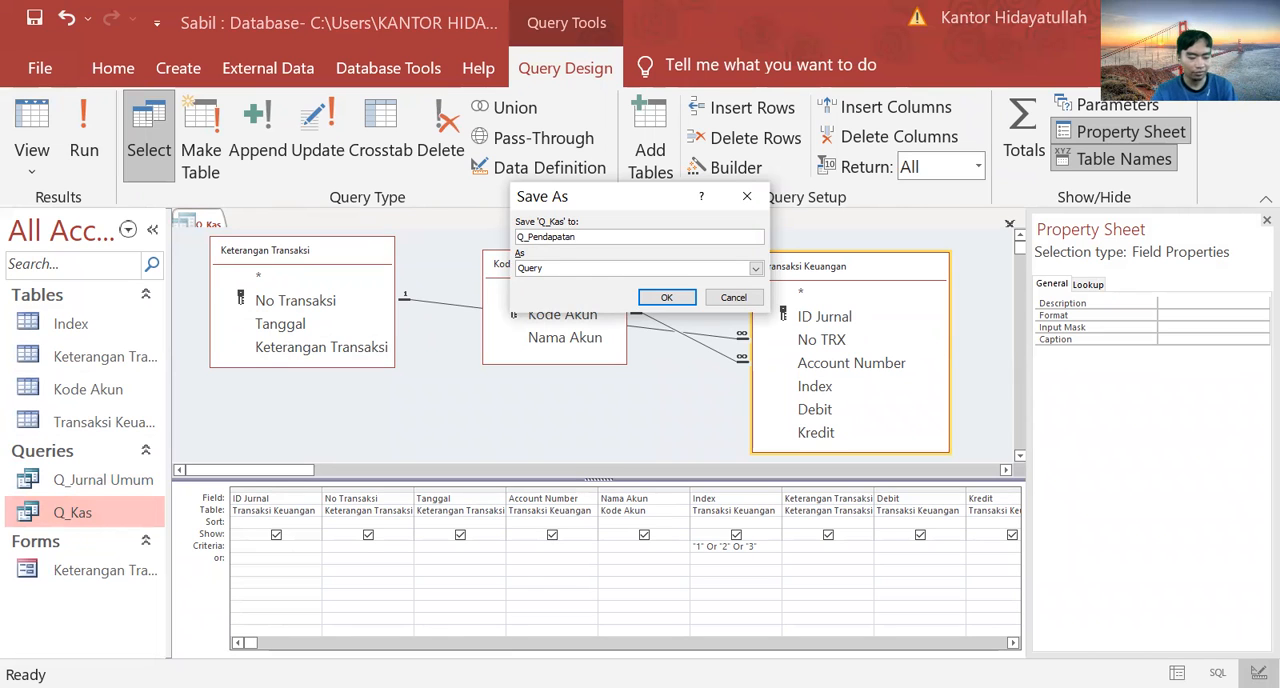
{"action": "left_click", "coordinate": [651, 297]}
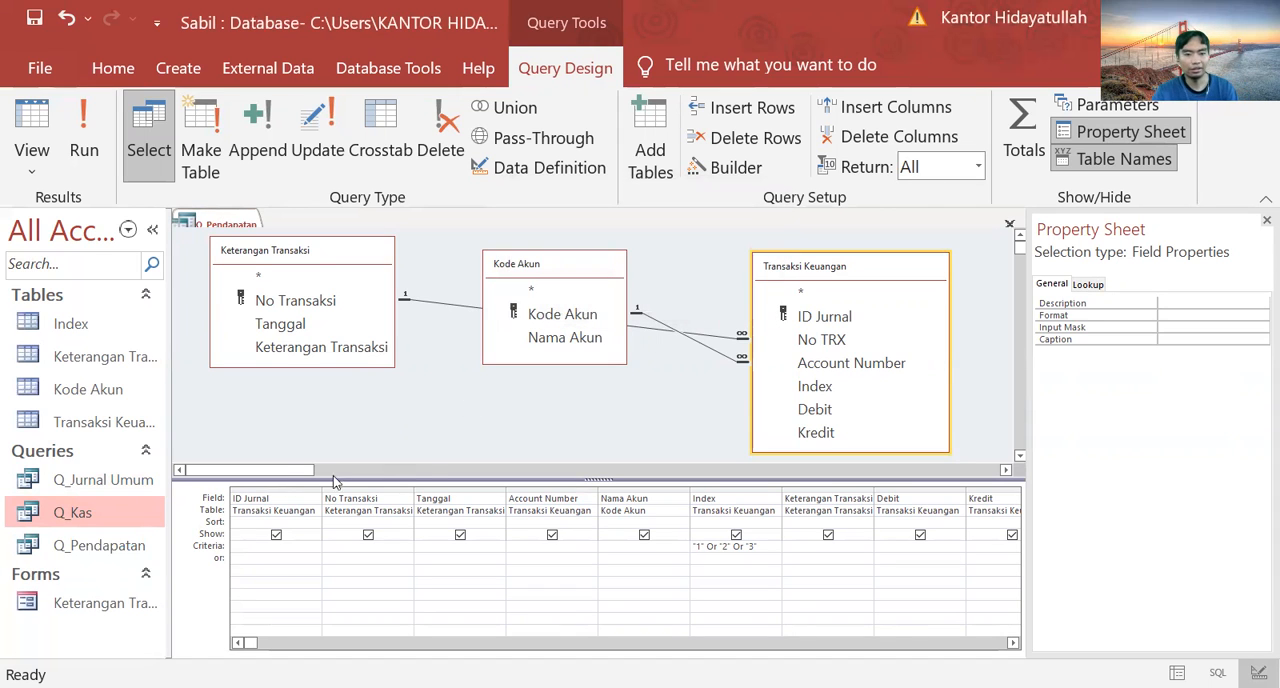
{"action": "left_click", "coordinate": [103, 550]}
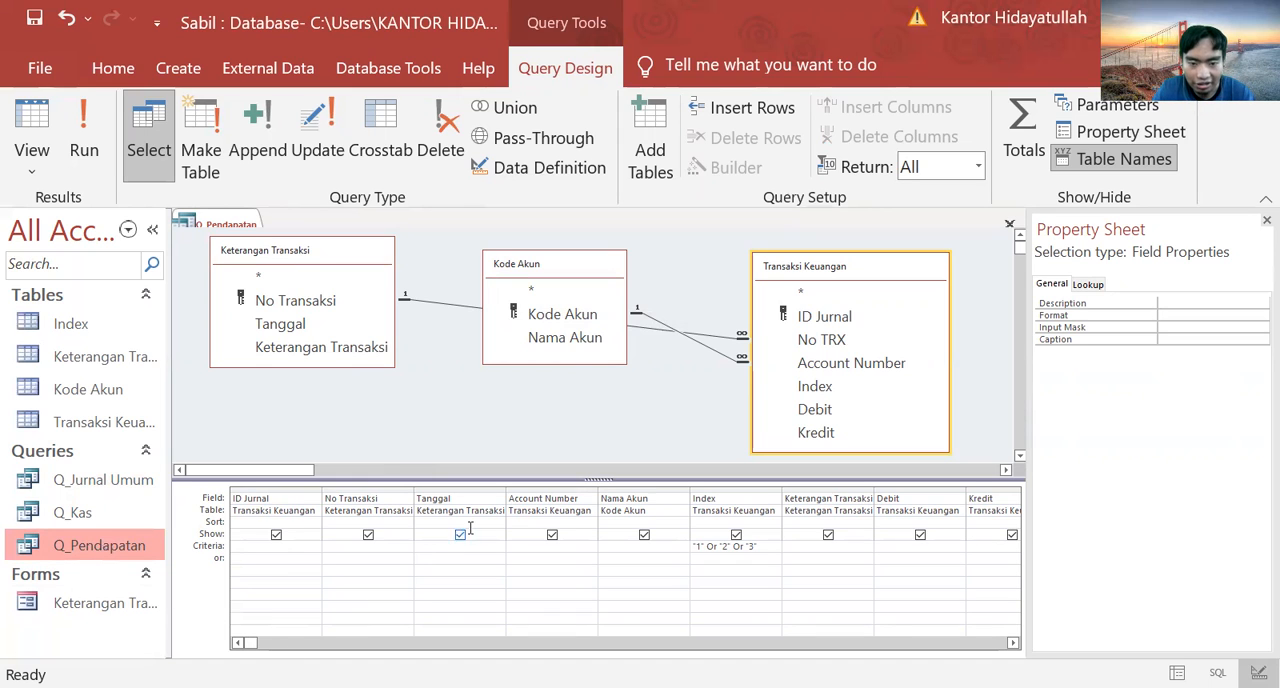
{"action": "left_click", "coordinate": [562, 487]}
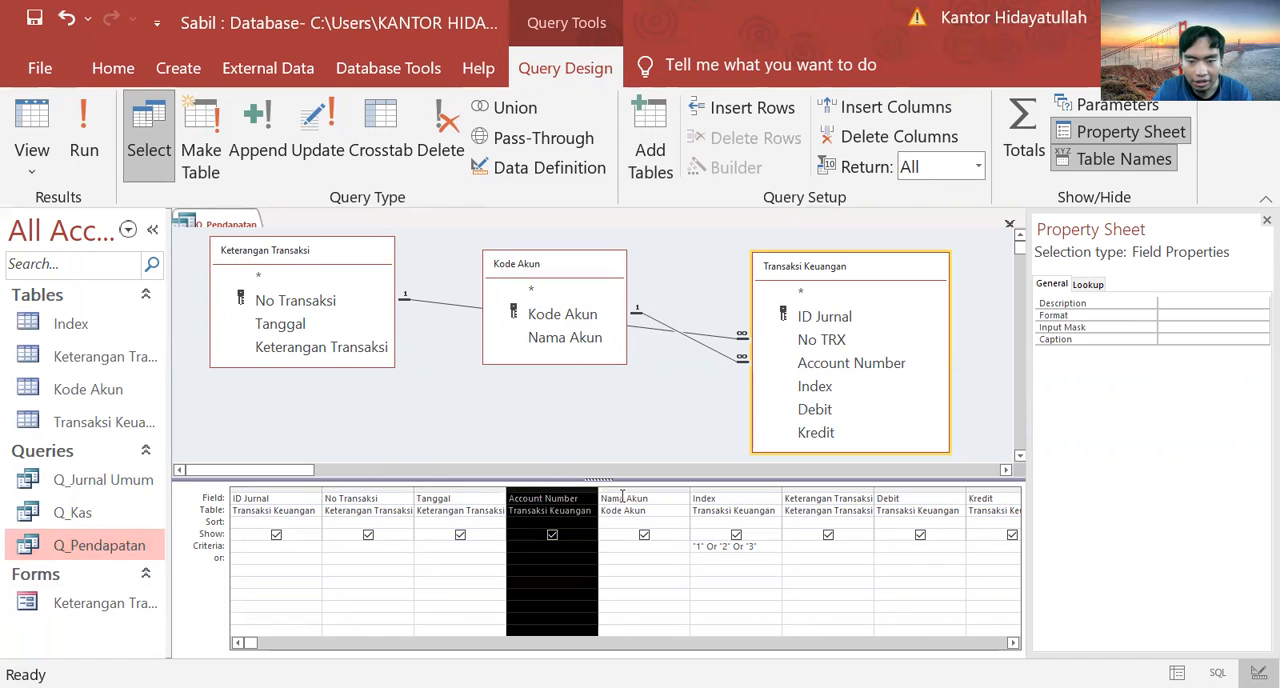
{"action": "left_click", "coordinate": [627, 486]}
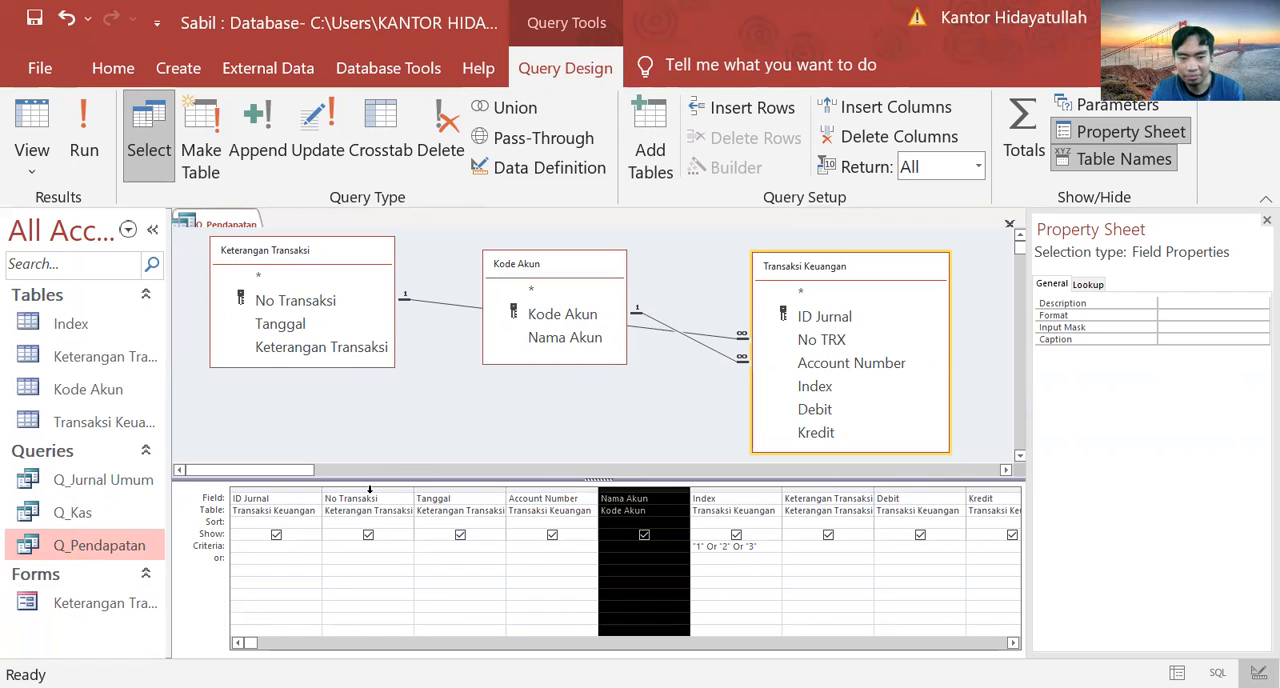
Step: Remove the ID Jurnal, No Transaksi, Tanggal, Index and Keterangan Transaksi fields from the Q_Pendapatan design grid
{"action": "left_click", "coordinate": [300, 490]}
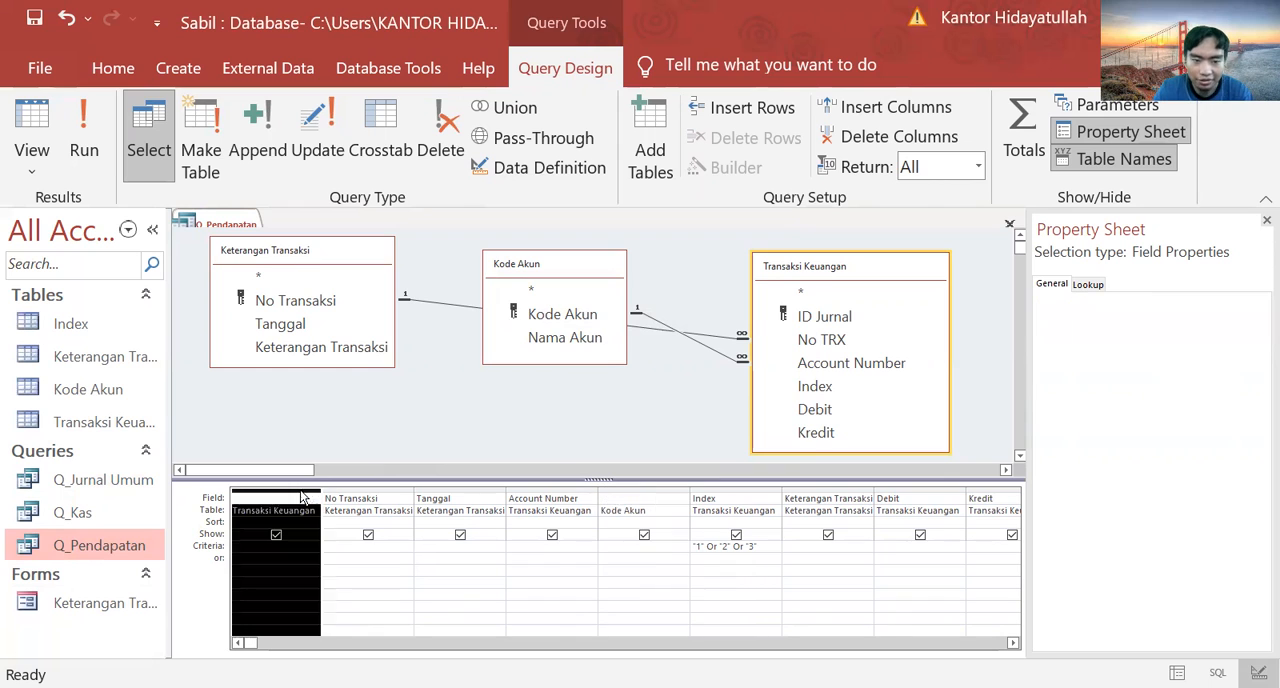
{"action": "key", "text": "Delete"}
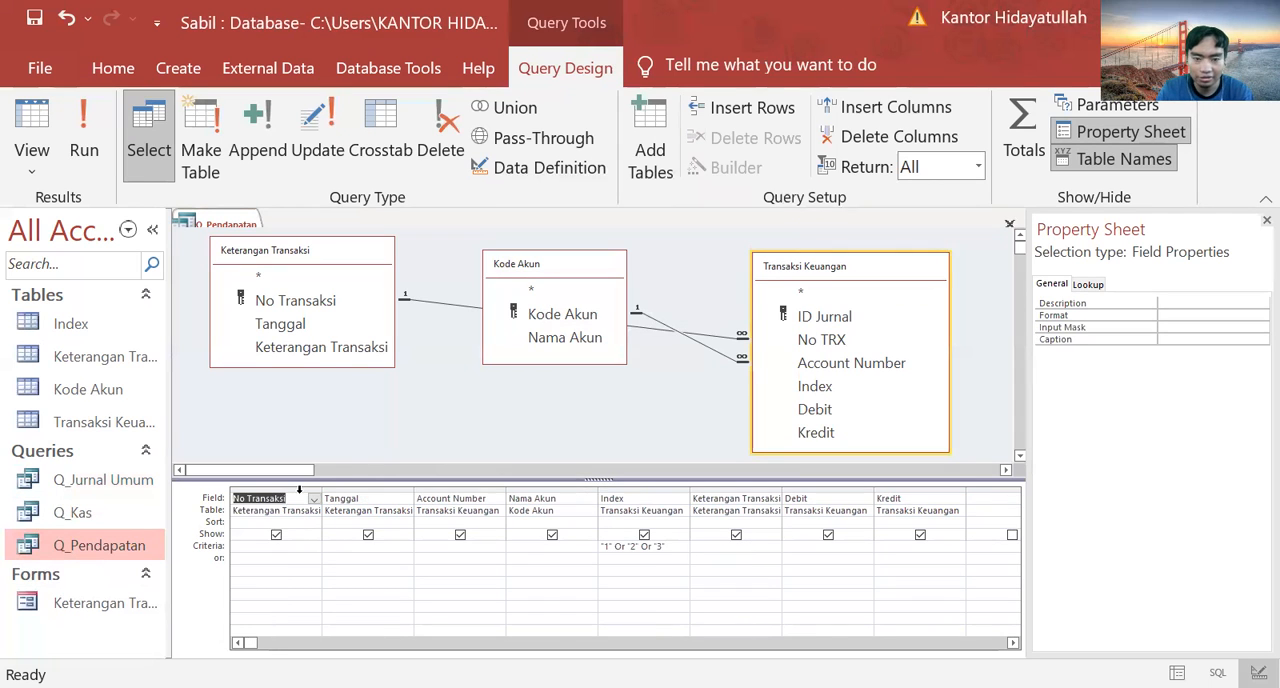
{"action": "left_click", "coordinate": [299, 489]}
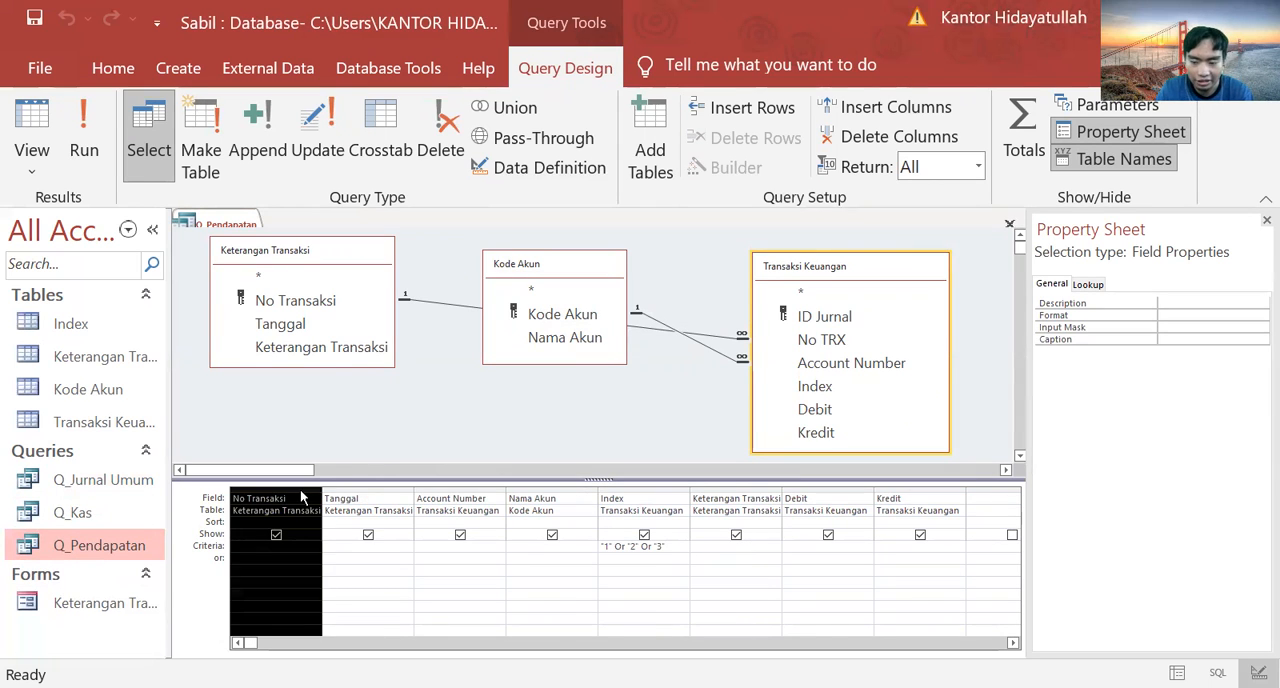
{"action": "key", "text": "Delete"}
{"action": "left_click", "coordinate": [299, 489]}
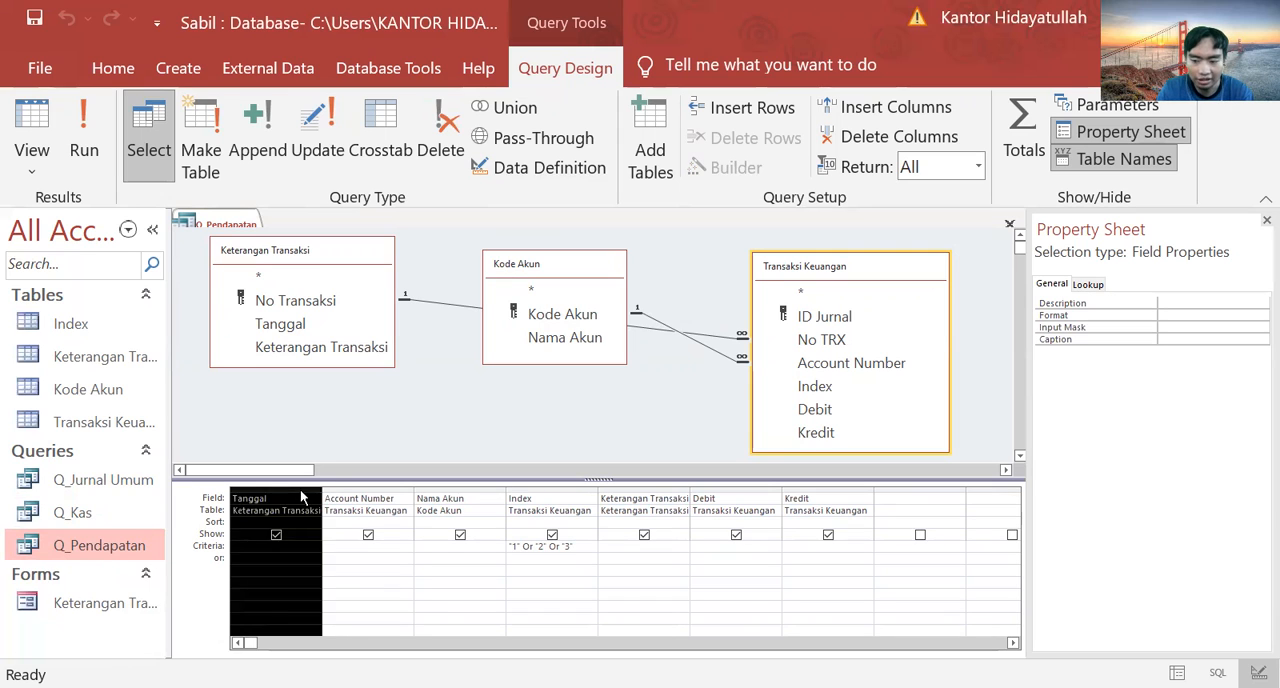
{"action": "key", "text": "Delete"}
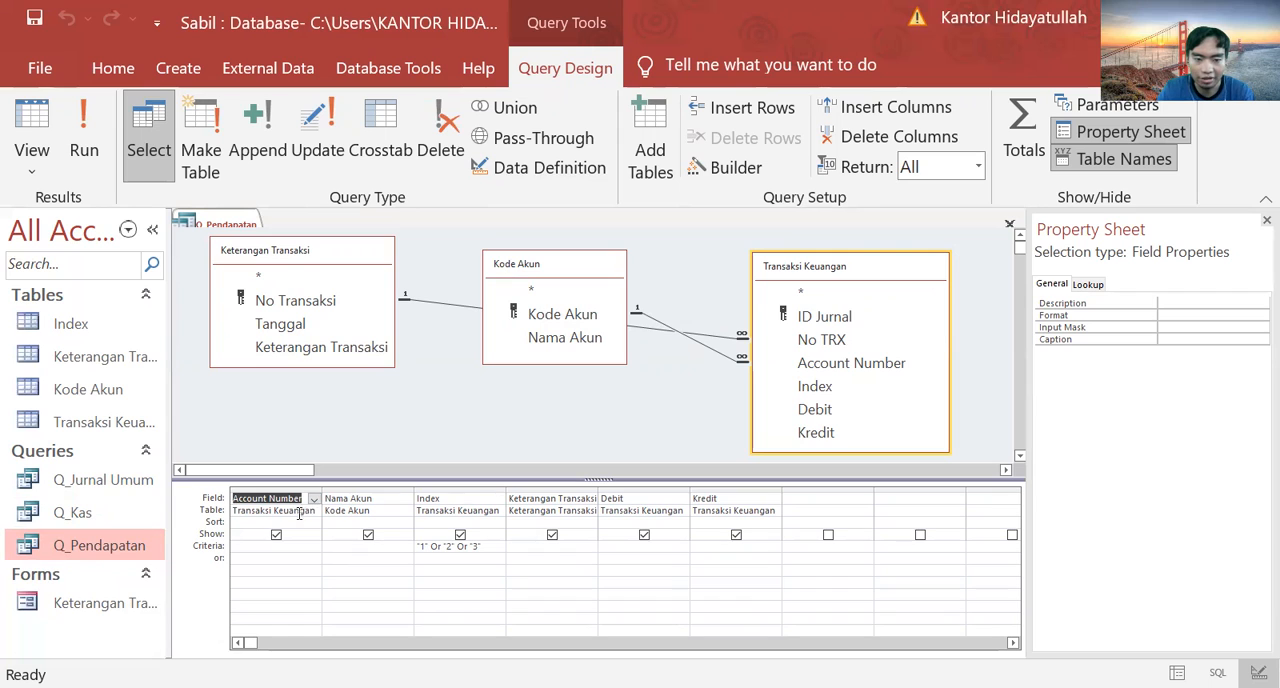
{"action": "left_click", "coordinate": [453, 485]}
{"action": "key", "text": "Delete"}
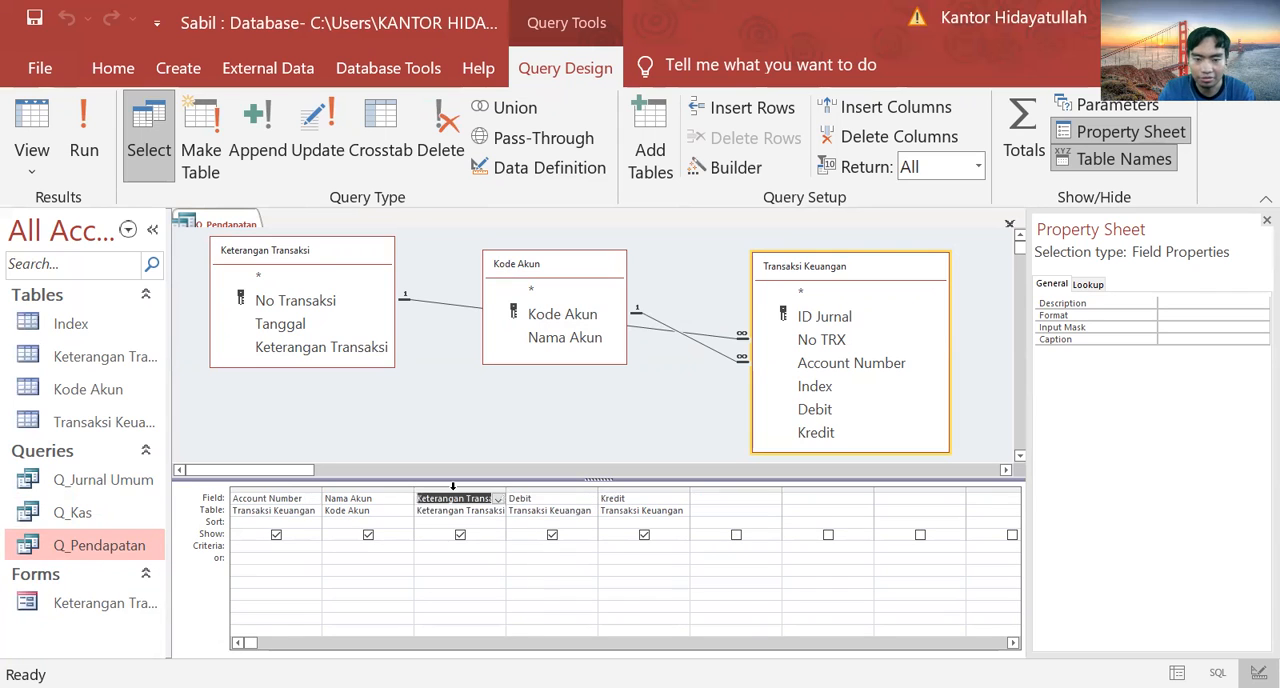
{"action": "left_click", "coordinate": [453, 485]}
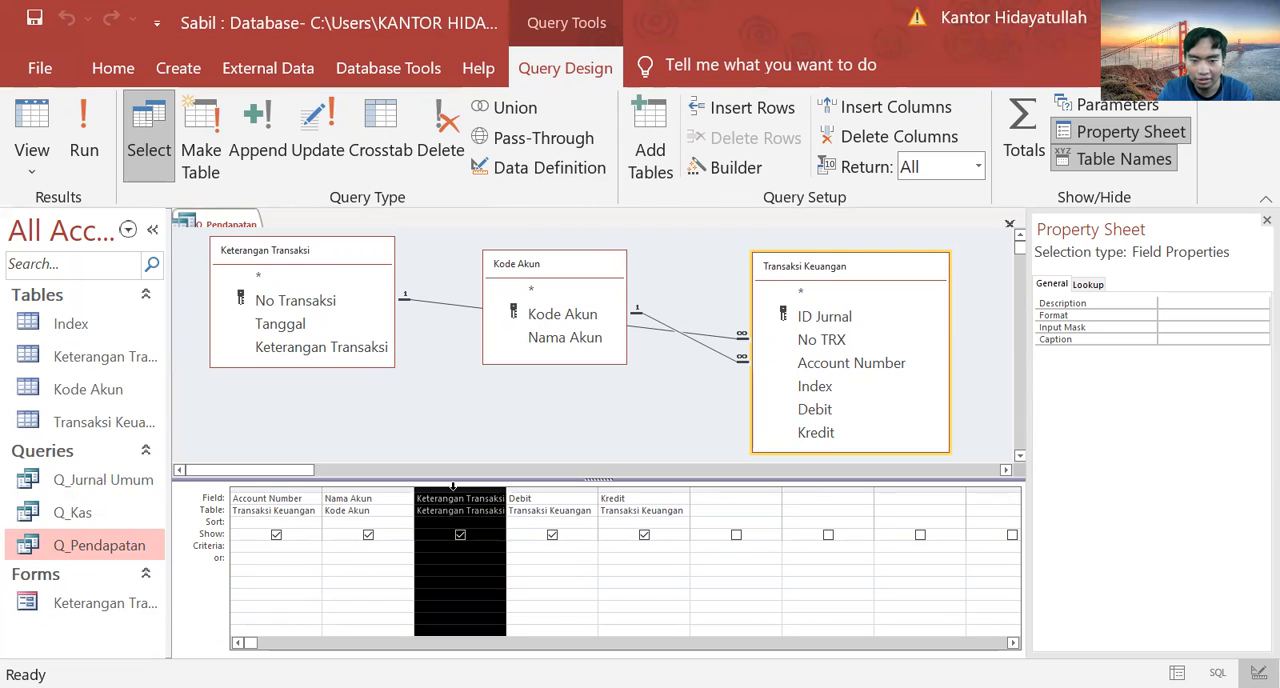
{"action": "key", "text": "Delete"}
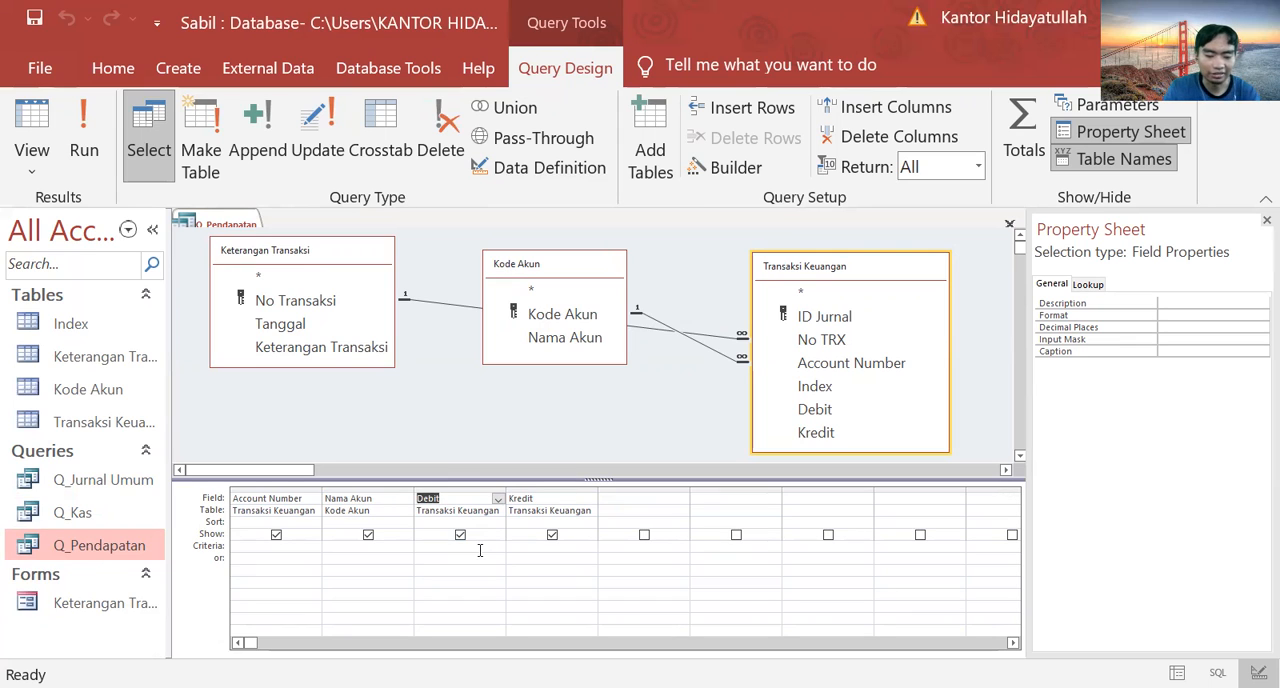
Step: Set the Account Number field's criteria in Q_Pendapatan to Like "4*"
{"action": "left_click", "coordinate": [297, 547]}
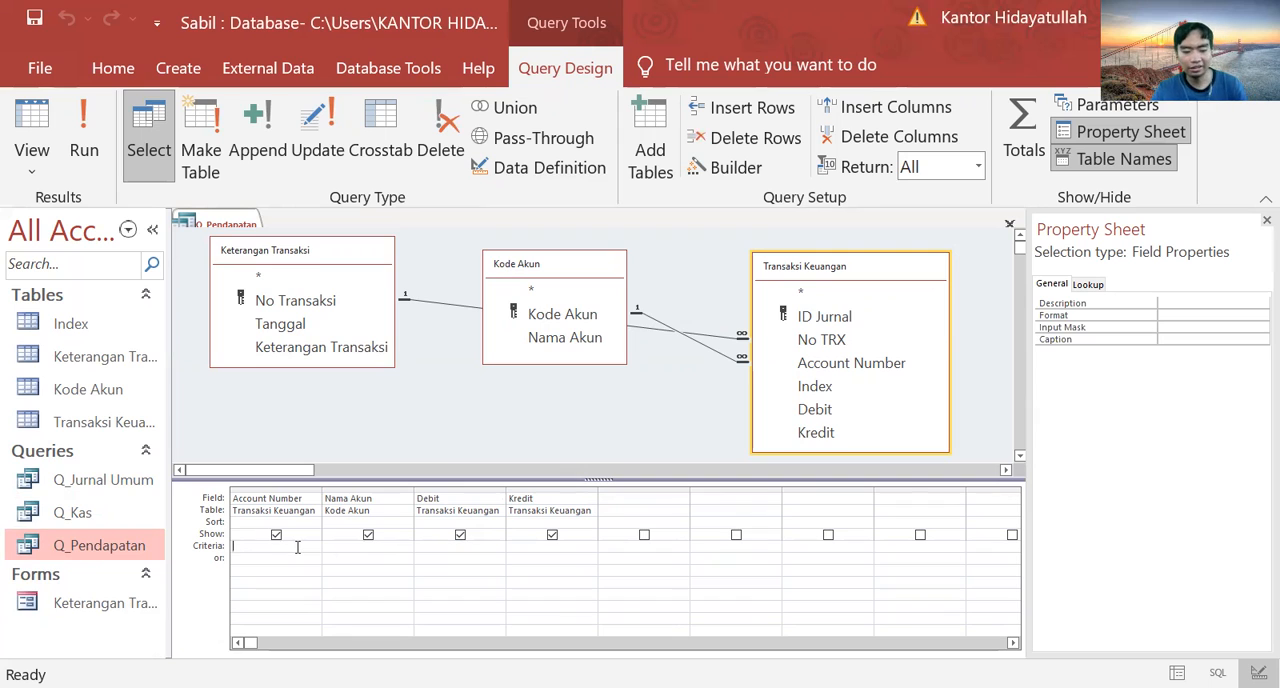
{"action": "type", "text": "Like"}
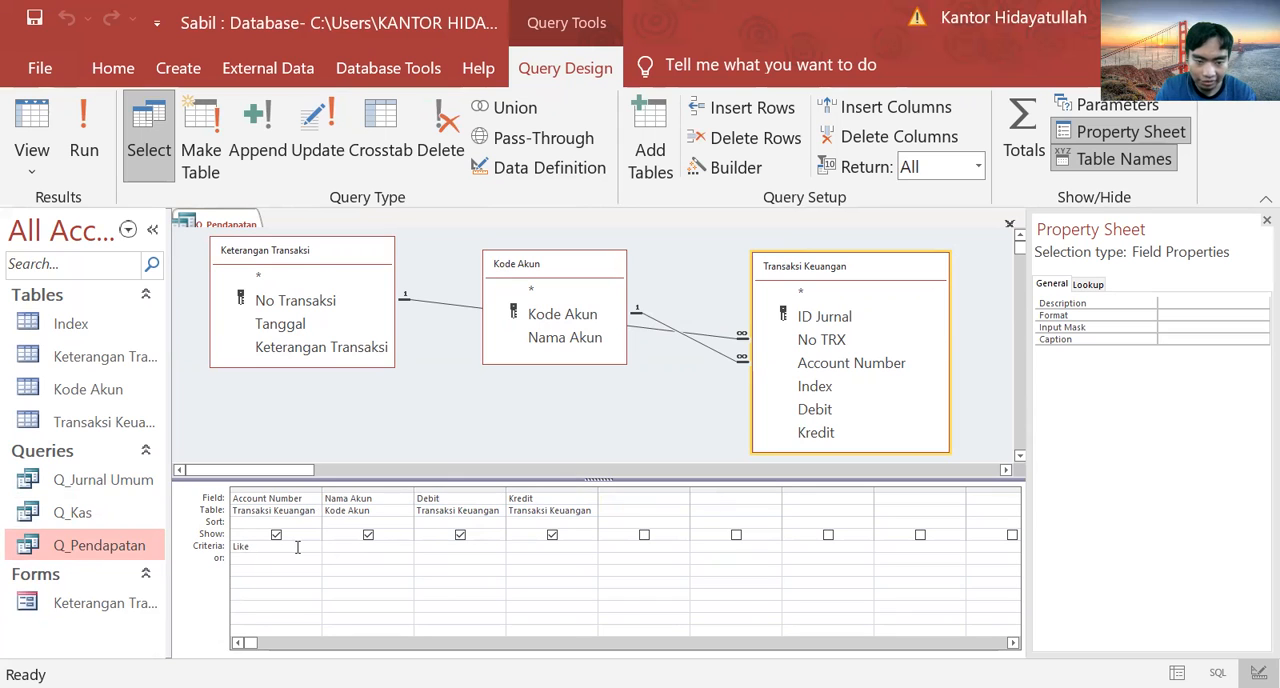
{"action": "type", "text": " '"}
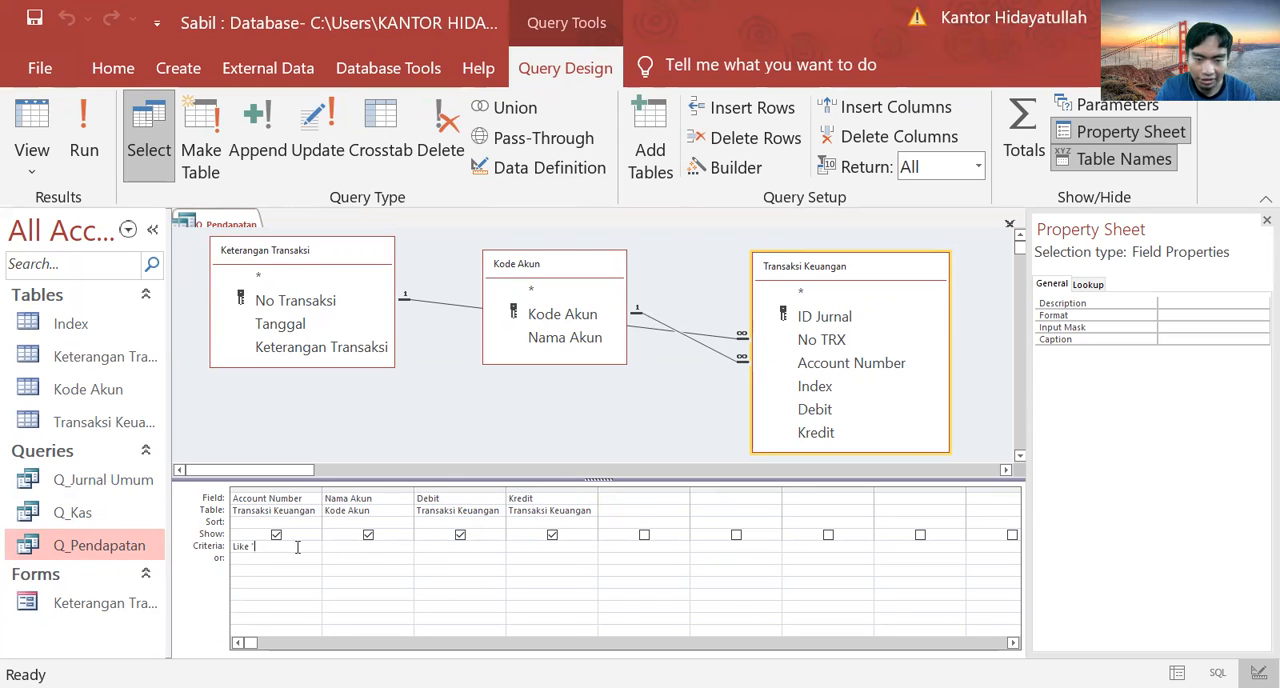
{"action": "type", "text": "4"}
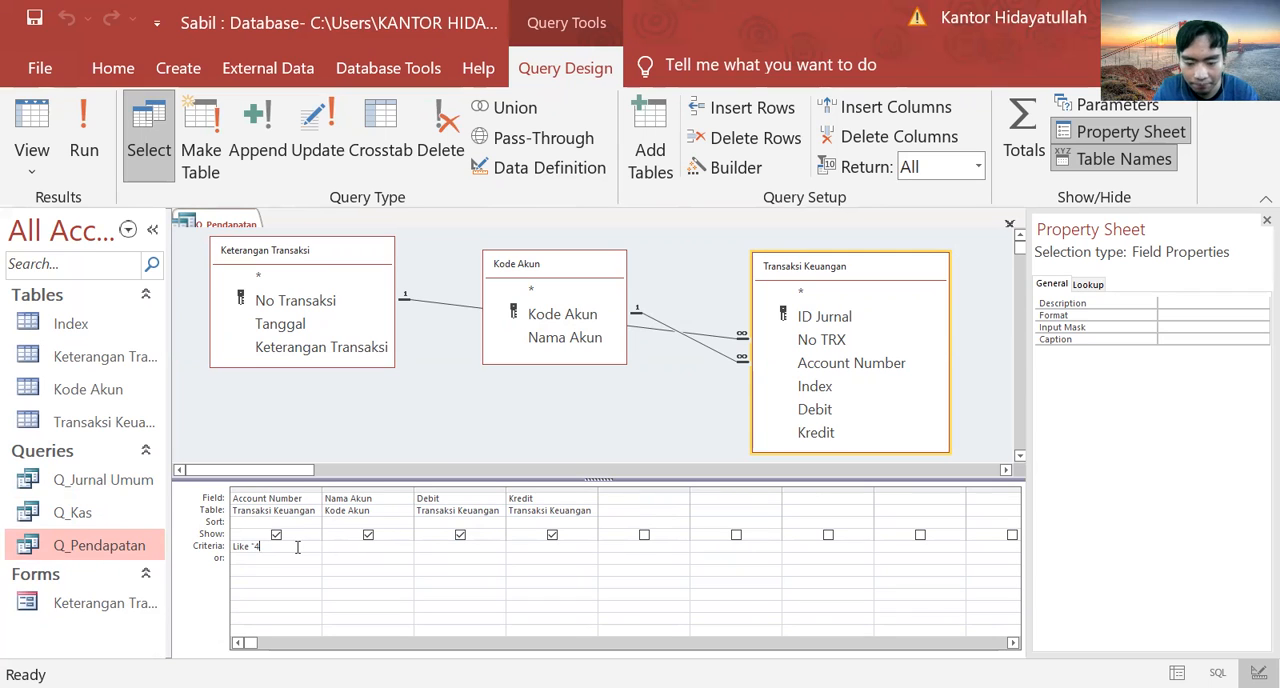
{"action": "type", "text": "*"}
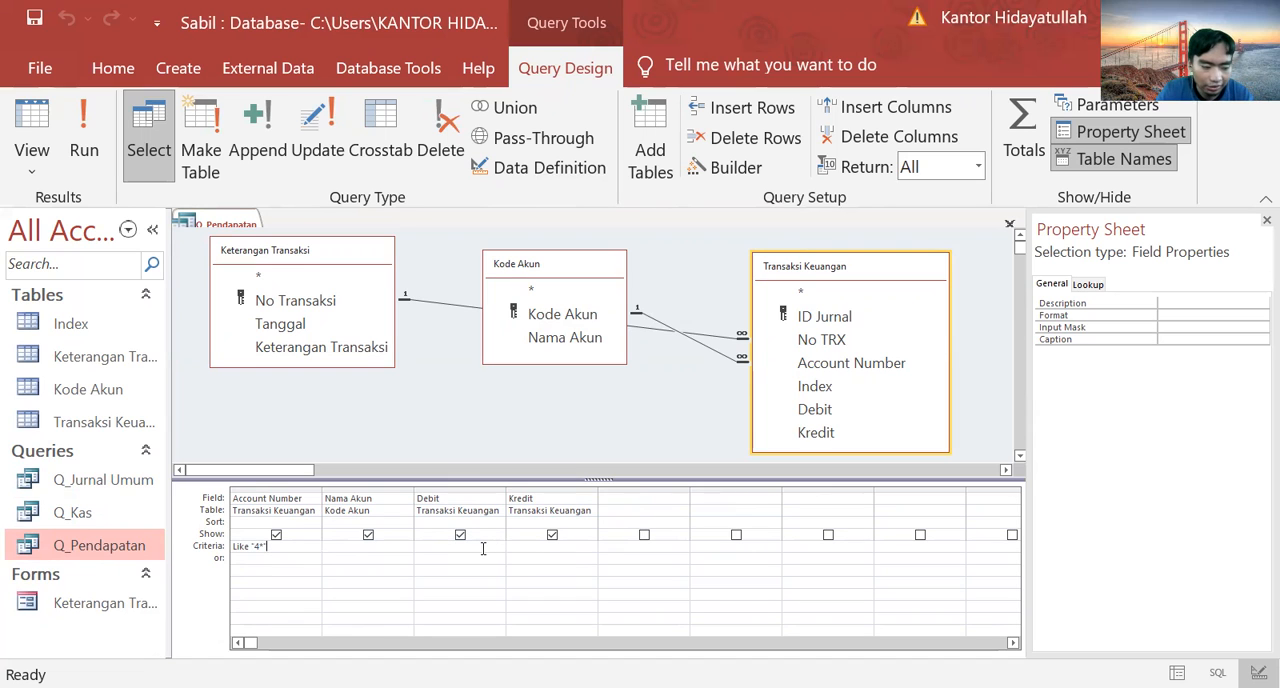
Step: Add a calculated field Saldo: [Kredit]-[Debit] after the Kredit field in the Q_Pendapatan design grid
{"action": "left_click", "coordinate": [616, 497]}
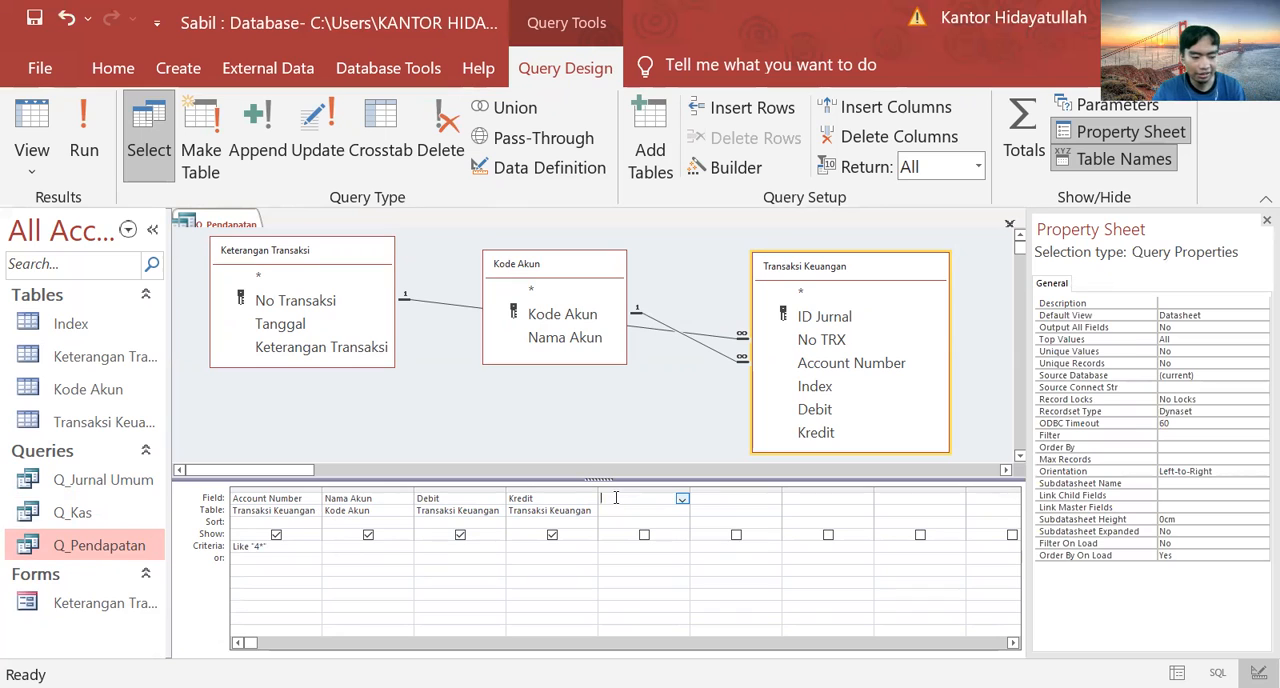
{"action": "type", "text": "Sal"}
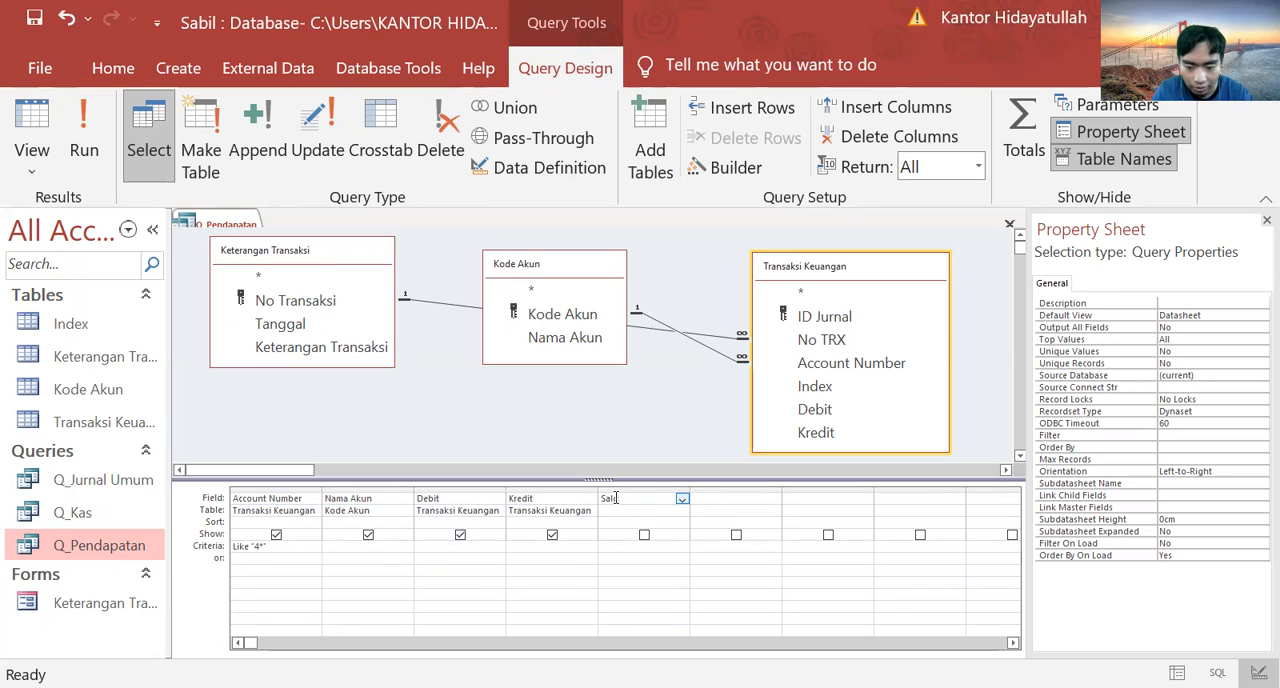
{"action": "type", "text": "do:"}
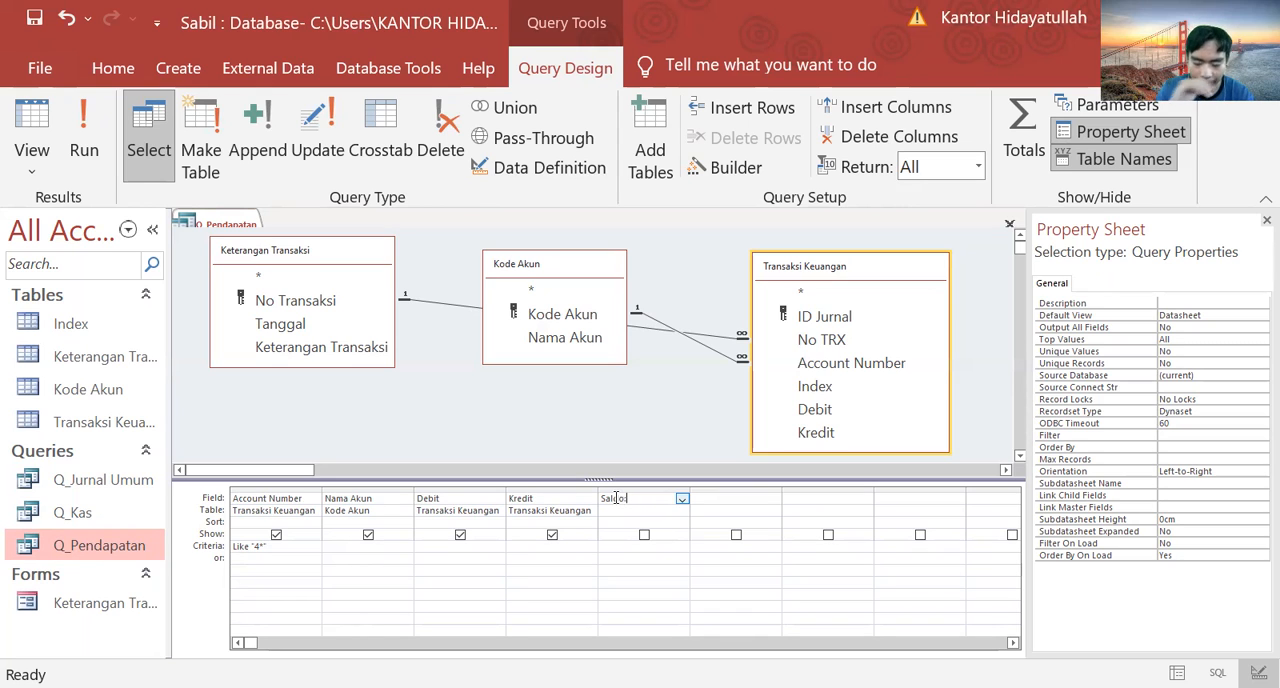
{"action": "type", "text": "["}
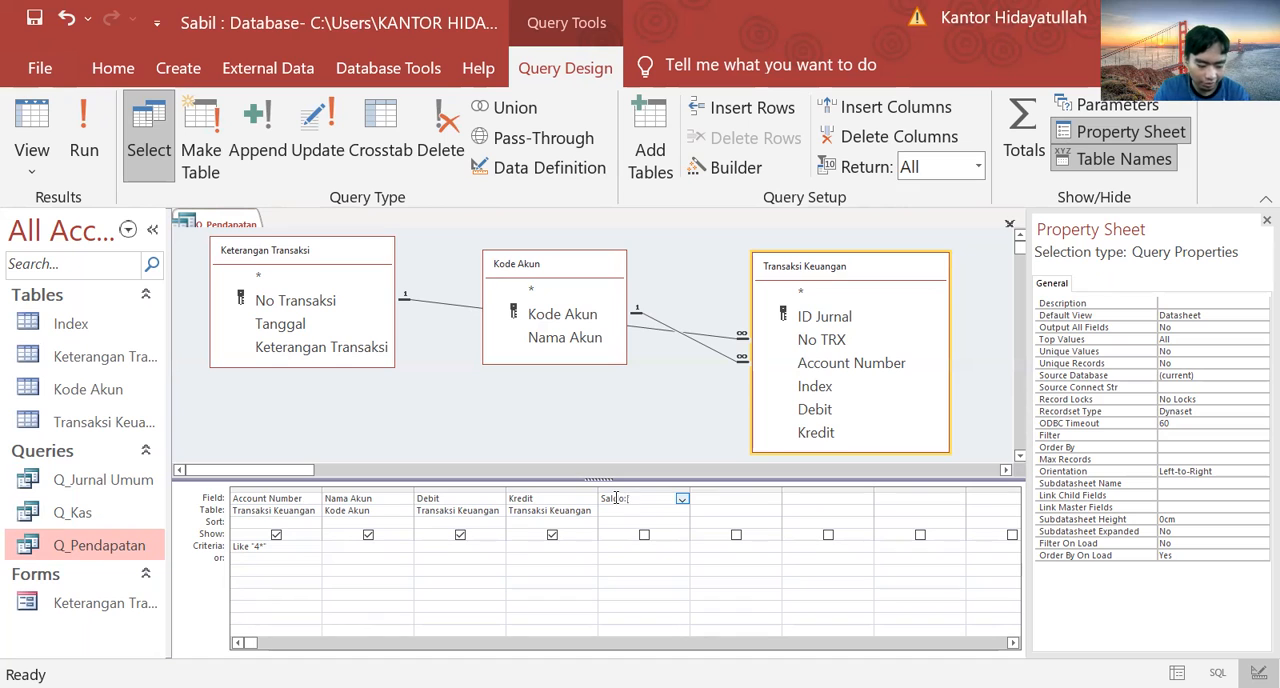
{"action": "type", "text": "Kredit"}
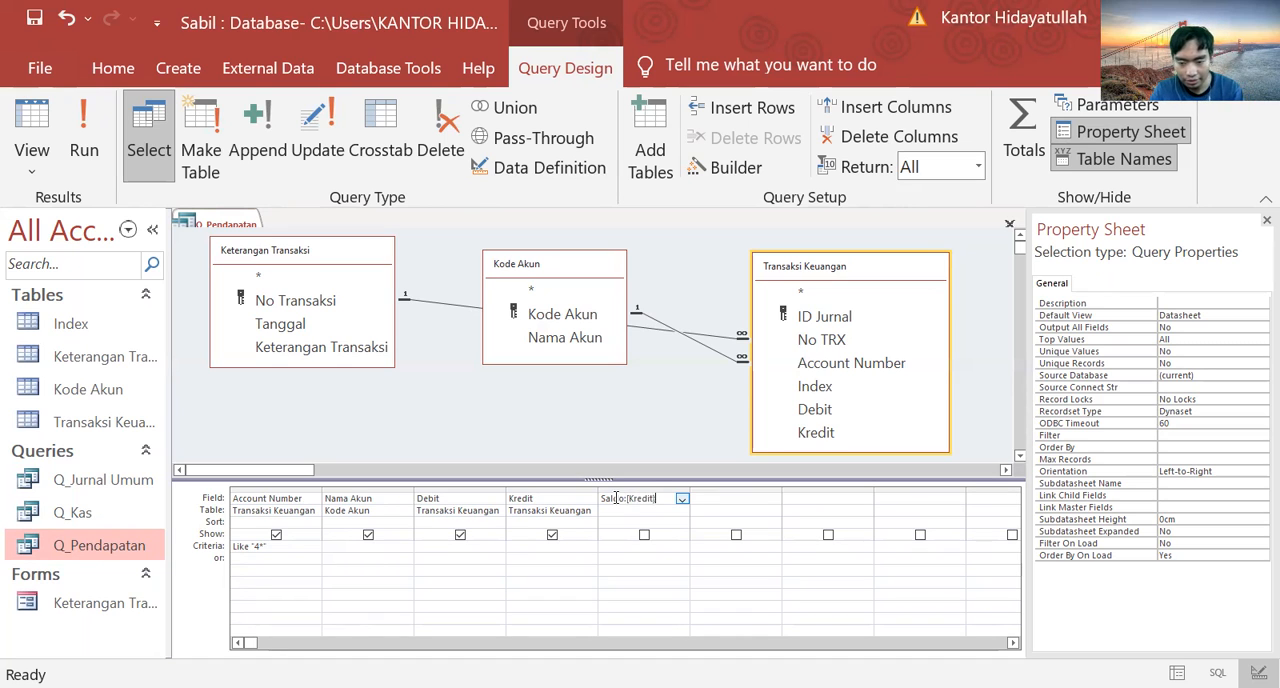
{"action": "type", "text": "]-"}
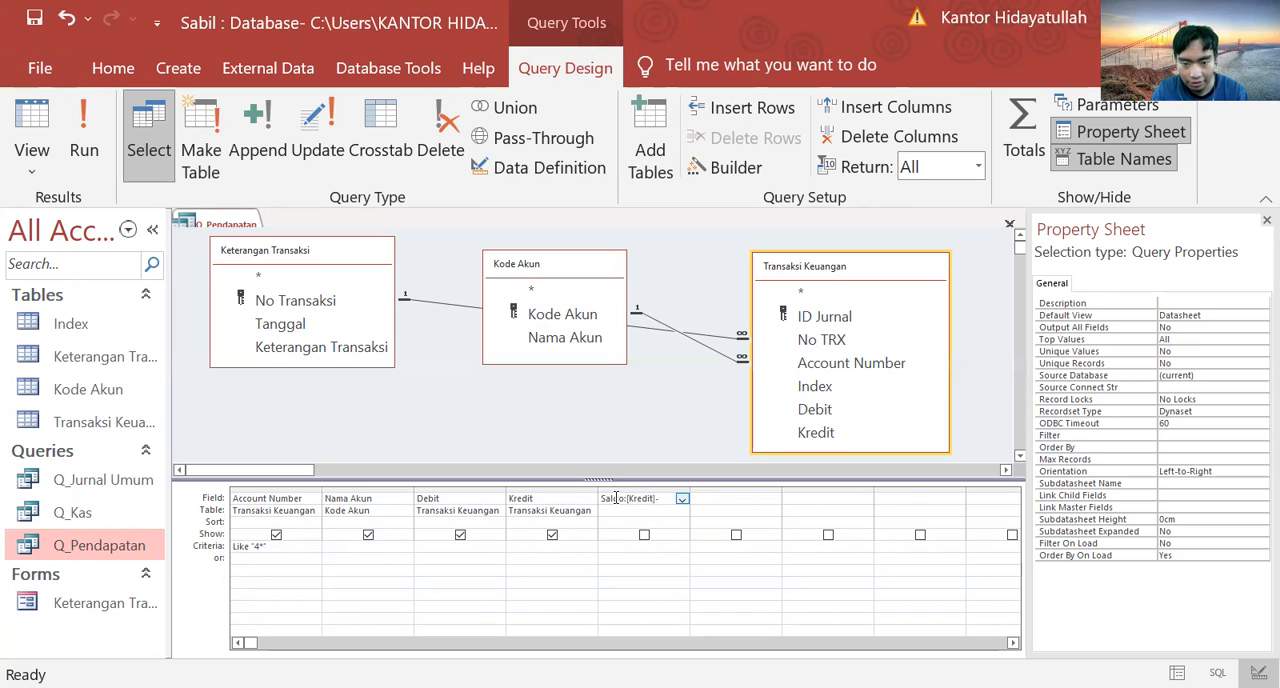
{"action": "type", "text": "[Debit"}
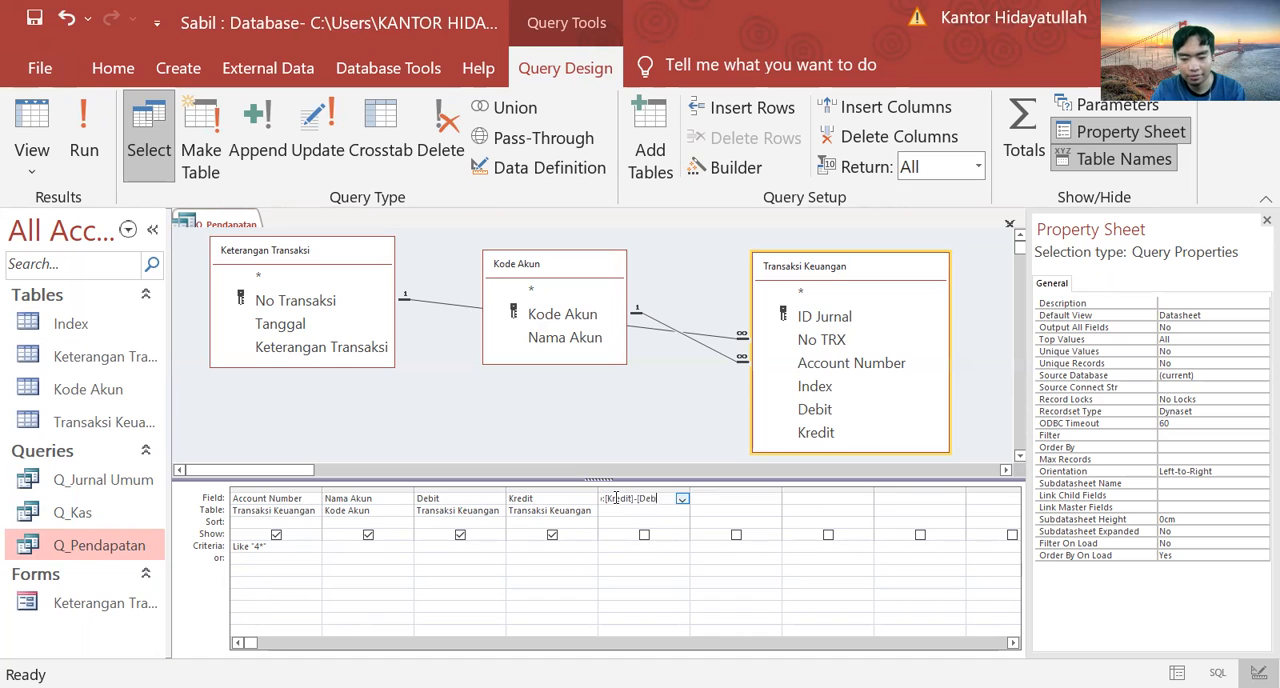
{"action": "type", "text": "]"}
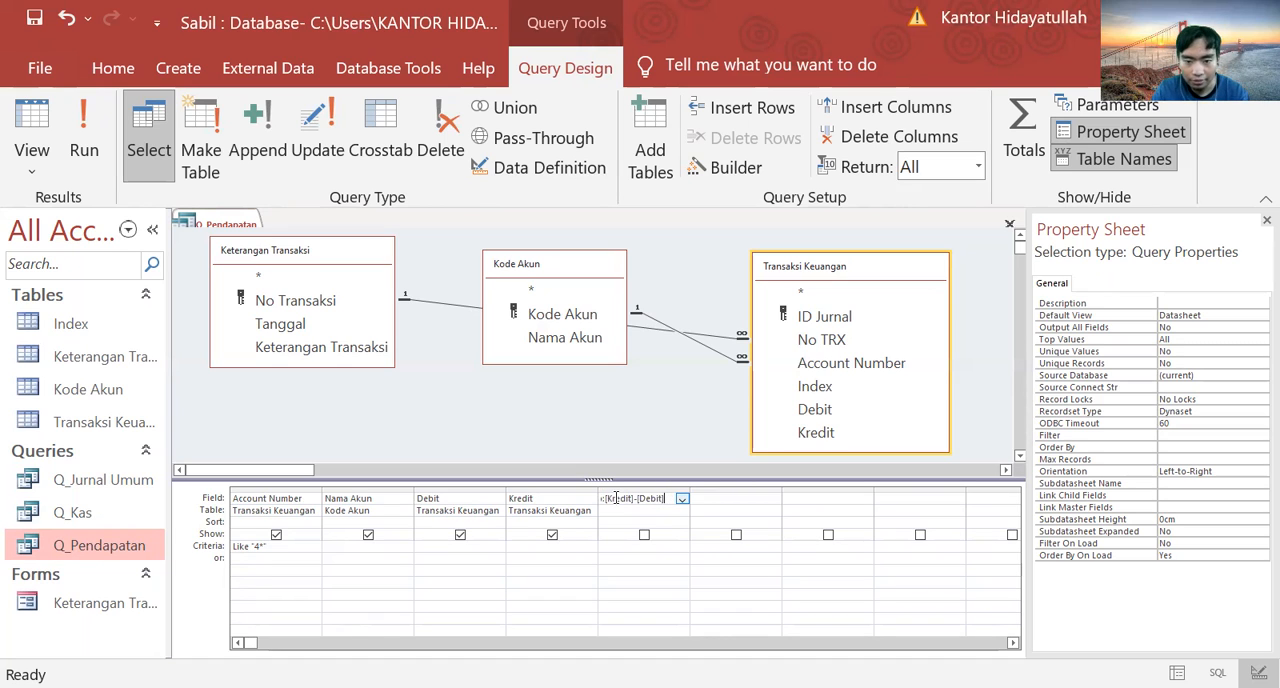
{"action": "left_click", "coordinate": [604, 547]}
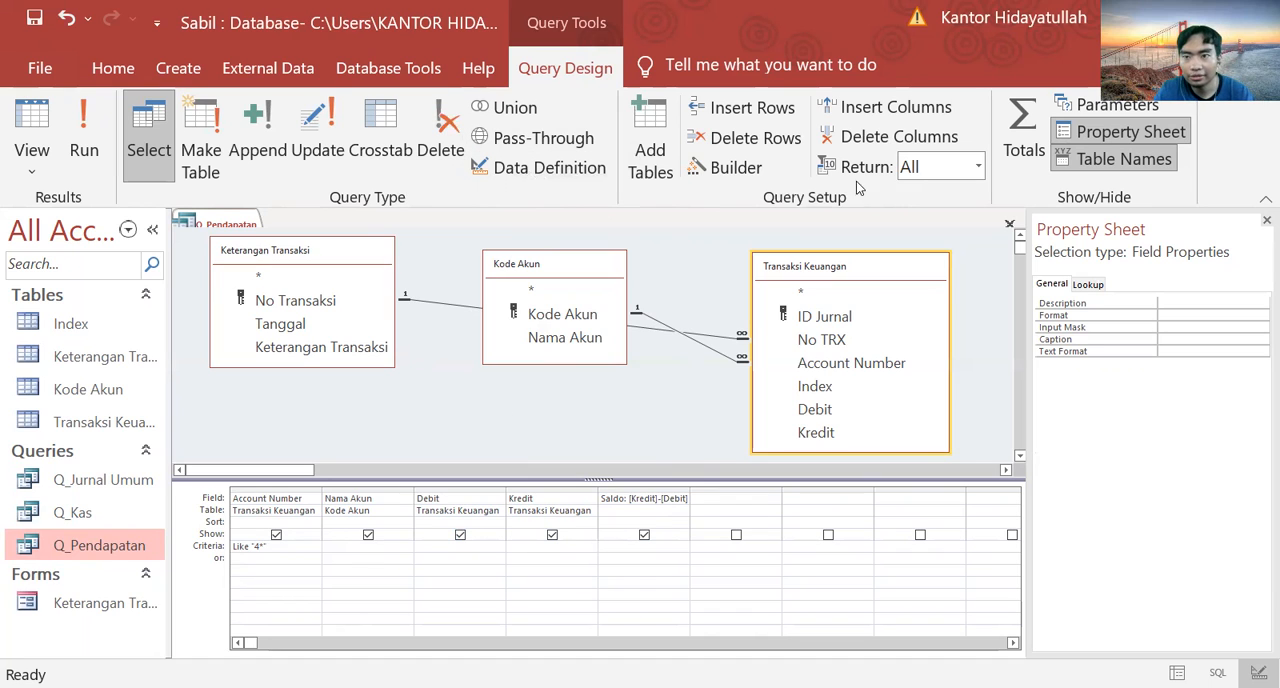
Step: Turn on totals in Q_Pendapatan with Sum for the Debit, Kredit and Saldo fields, and run the query
{"action": "left_click", "coordinate": [1010, 118]}
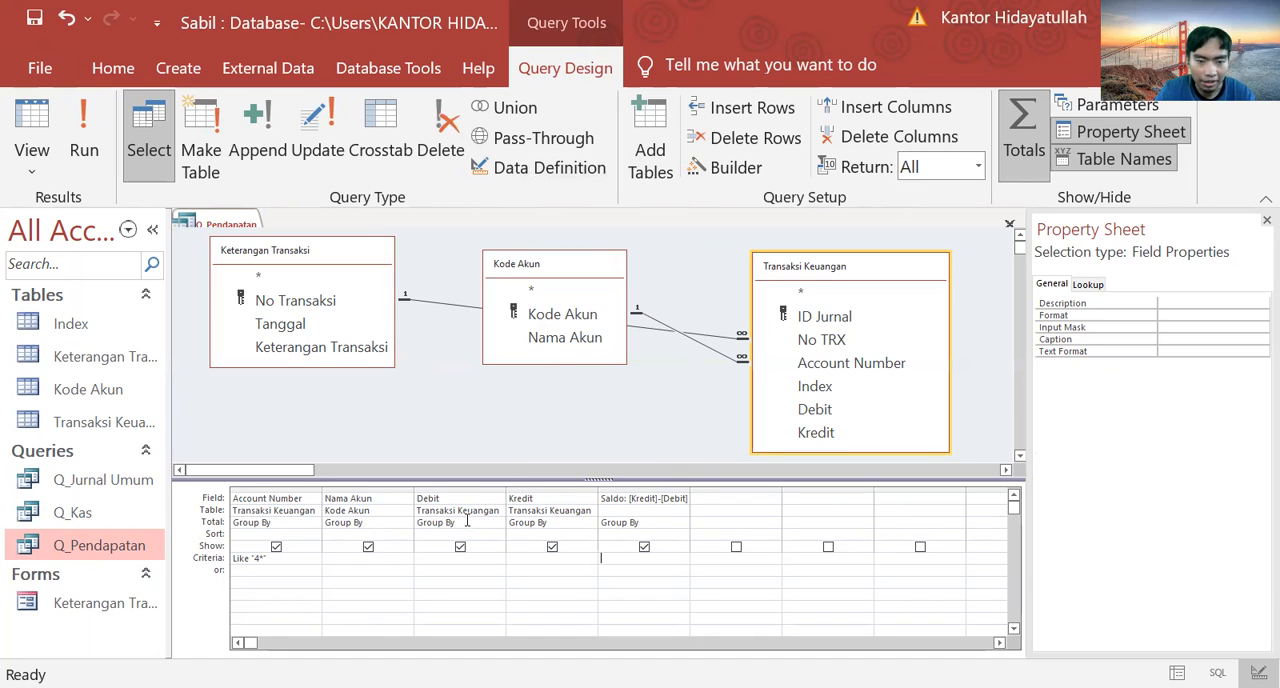
{"action": "left_click", "coordinate": [475, 521]}
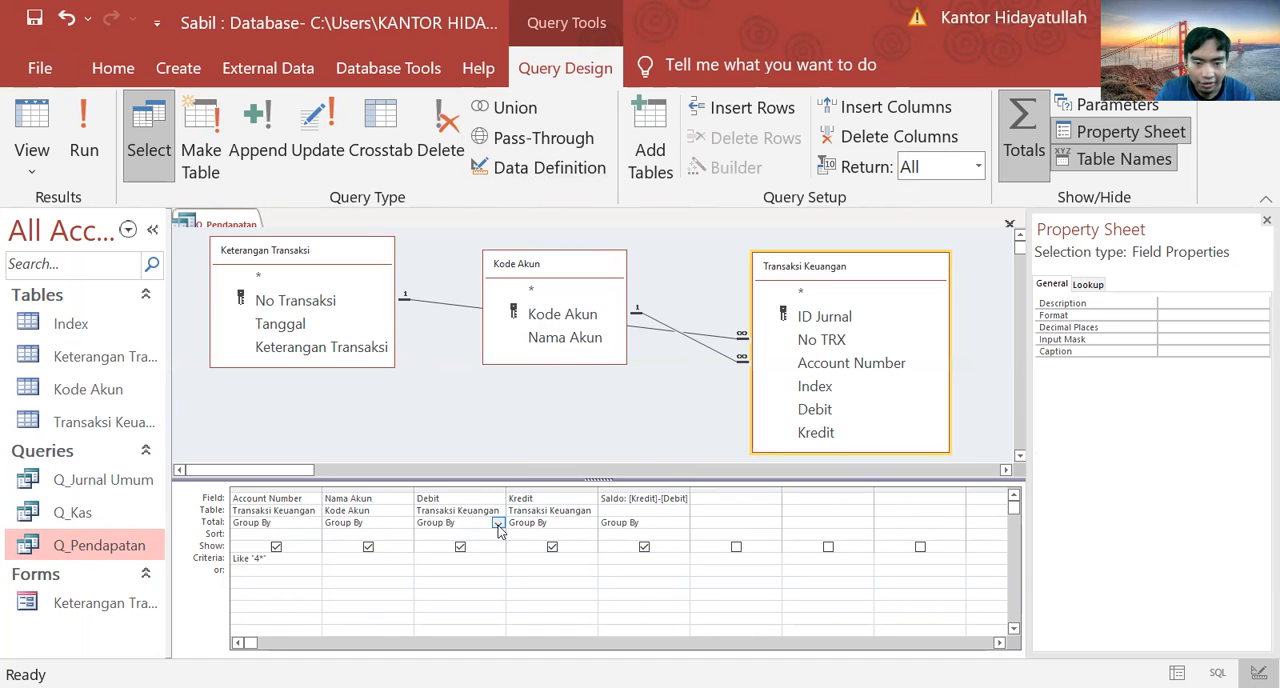
{"action": "left_click", "coordinate": [497, 523]}
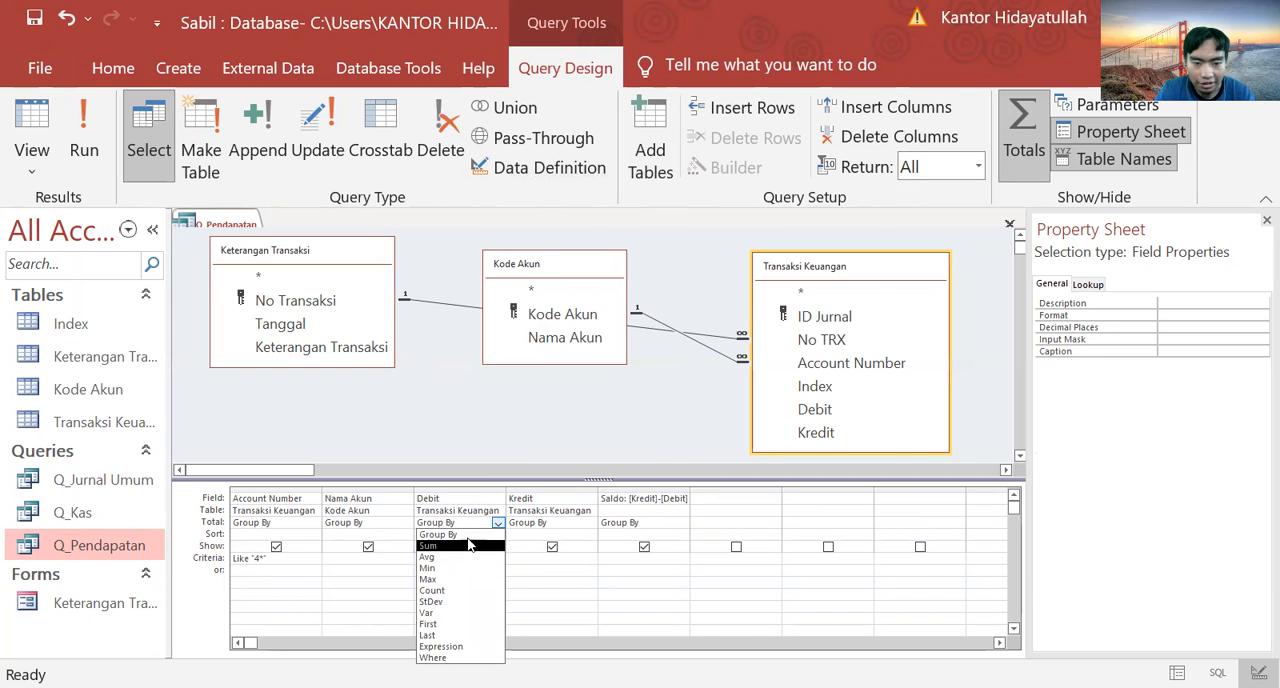
{"action": "left_click", "coordinate": [470, 547]}
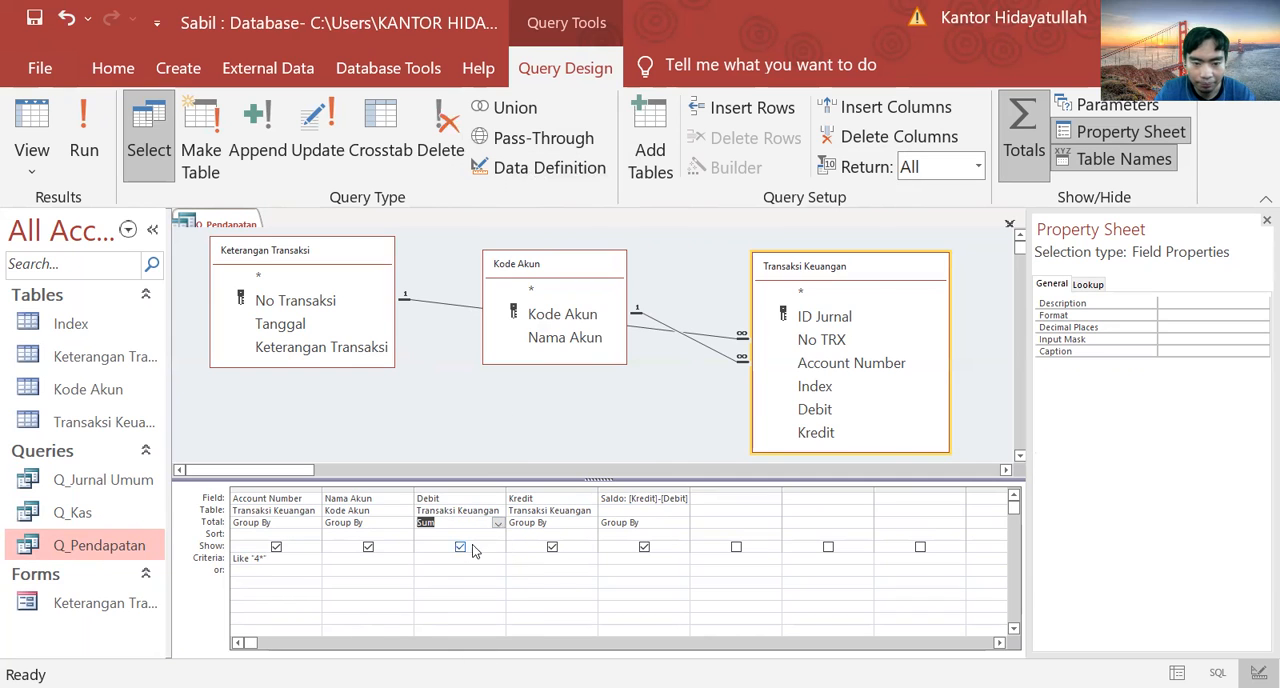
{"action": "left_click", "coordinate": [592, 523]}
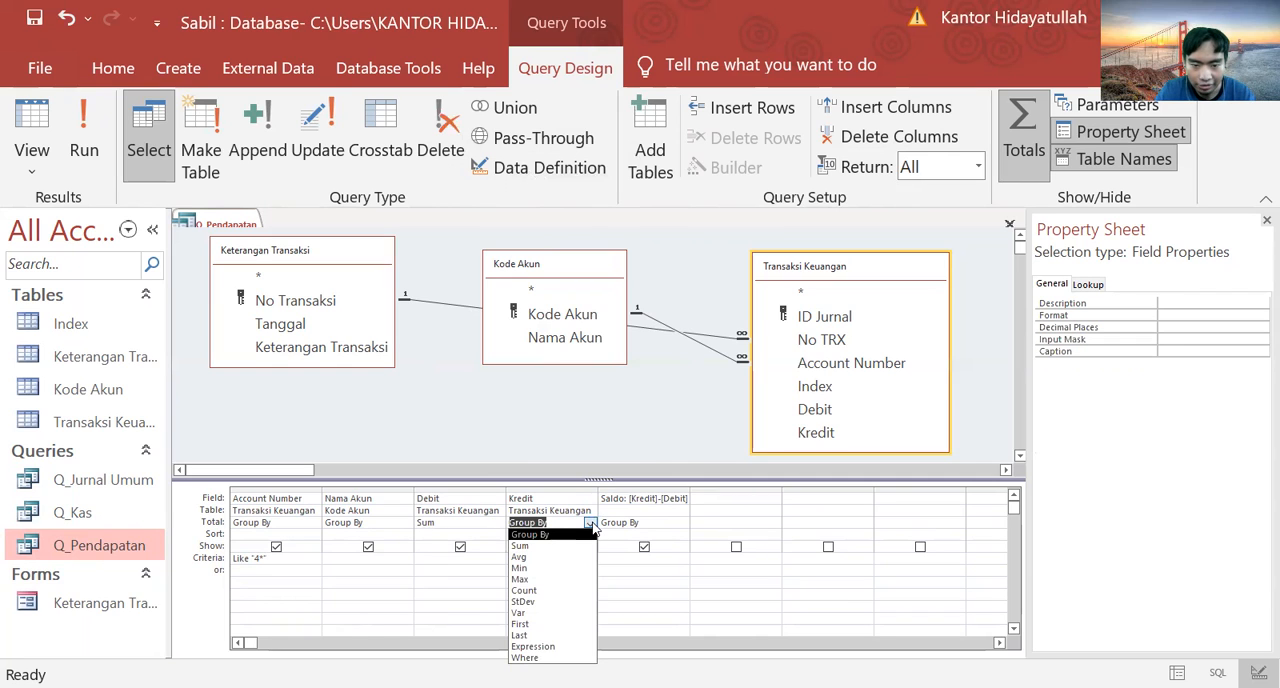
{"action": "left_click", "coordinate": [573, 546]}
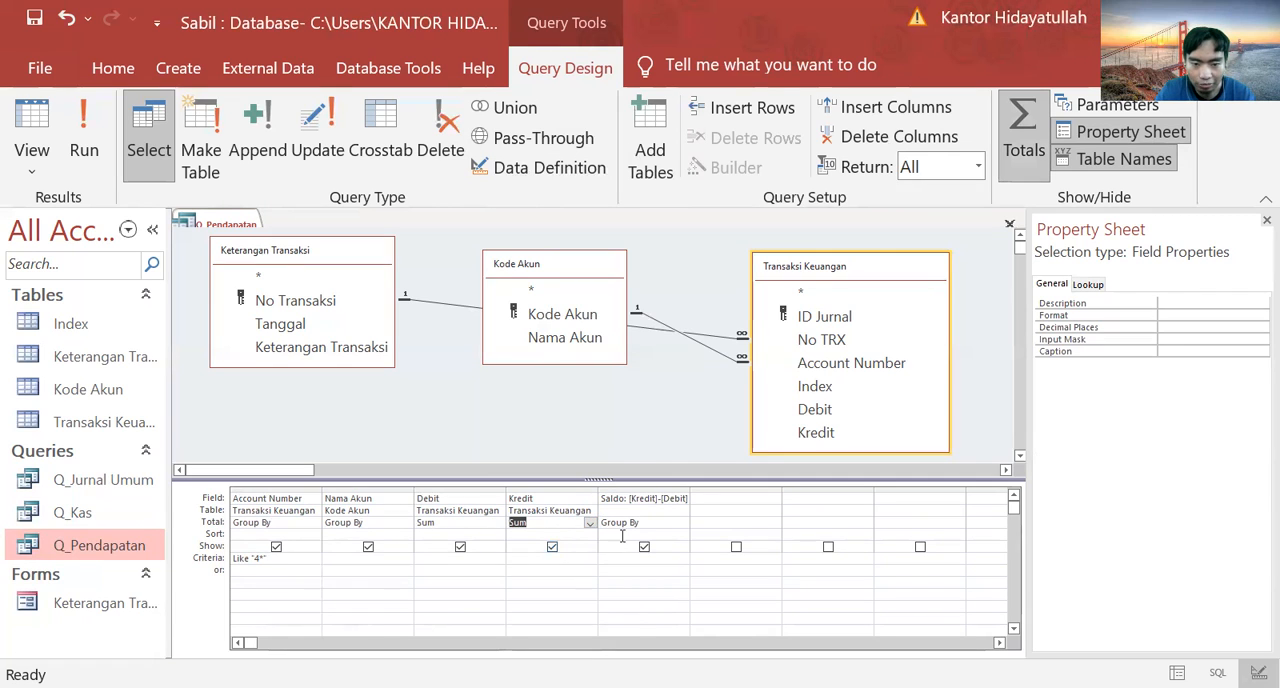
{"action": "left_click", "coordinate": [684, 523]}
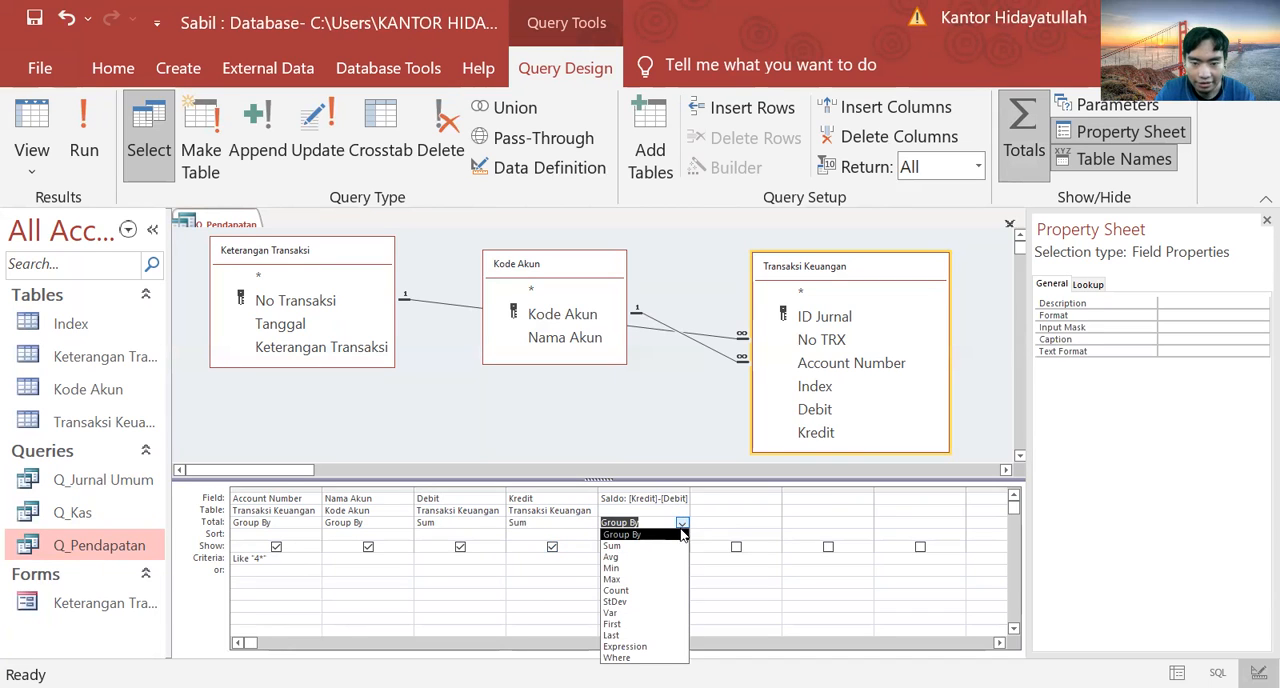
{"action": "left_click", "coordinate": [686, 547]}
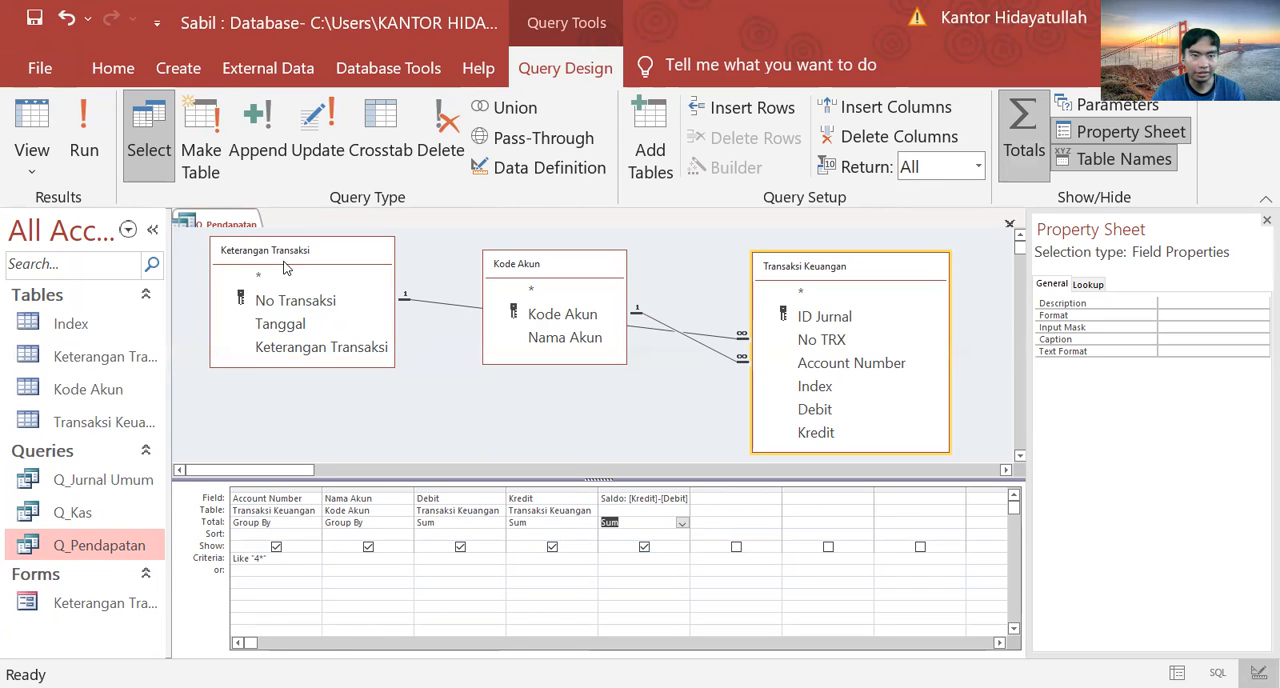
{"action": "left_click", "coordinate": [95, 130]}
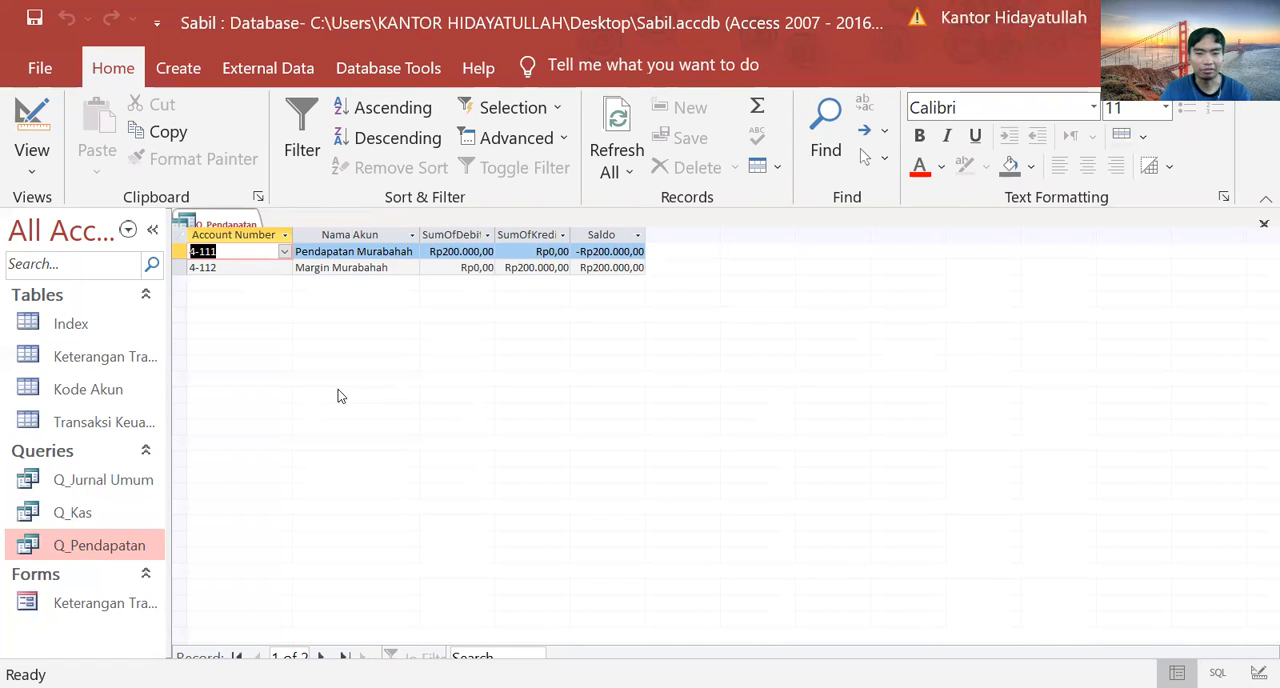
{"action": "left_click", "coordinate": [109, 549]}
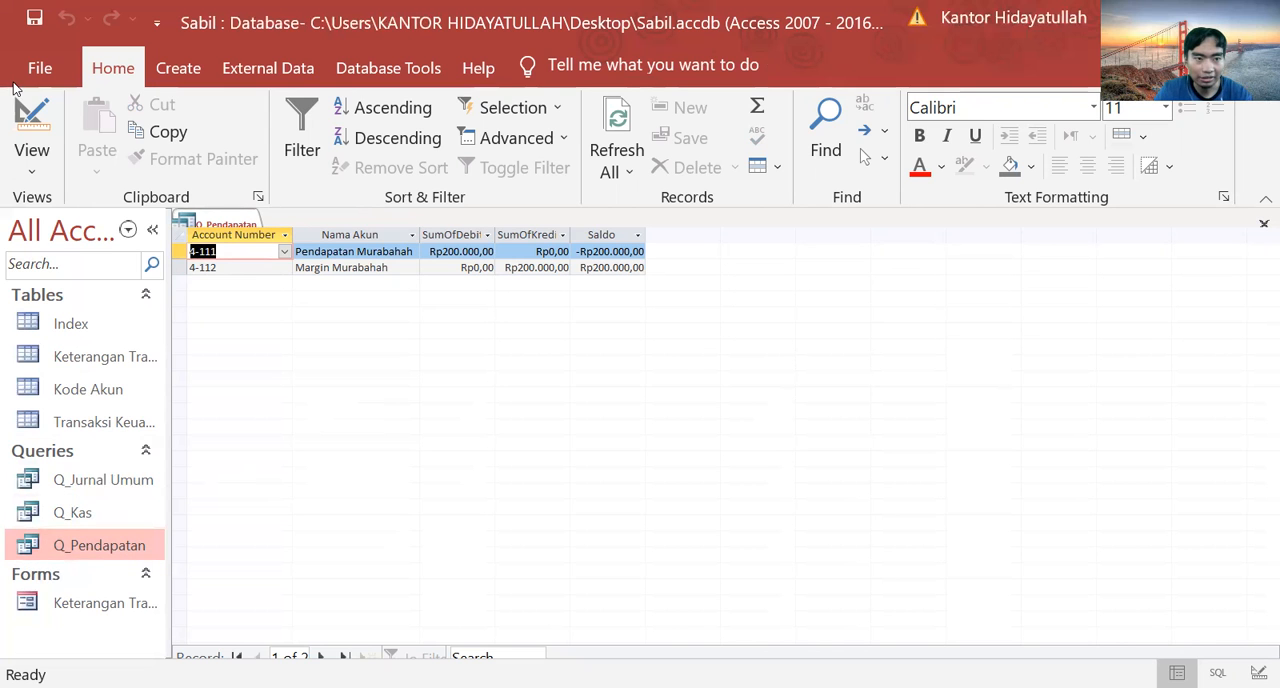
Step: Switch Q_Pendapatan back to design view and save a copy of it as a query named Q_Biaya
{"action": "left_click", "coordinate": [30, 124]}
{"action": "left_click", "coordinate": [30, 124]}
{"action": "left_click", "coordinate": [30, 124]}
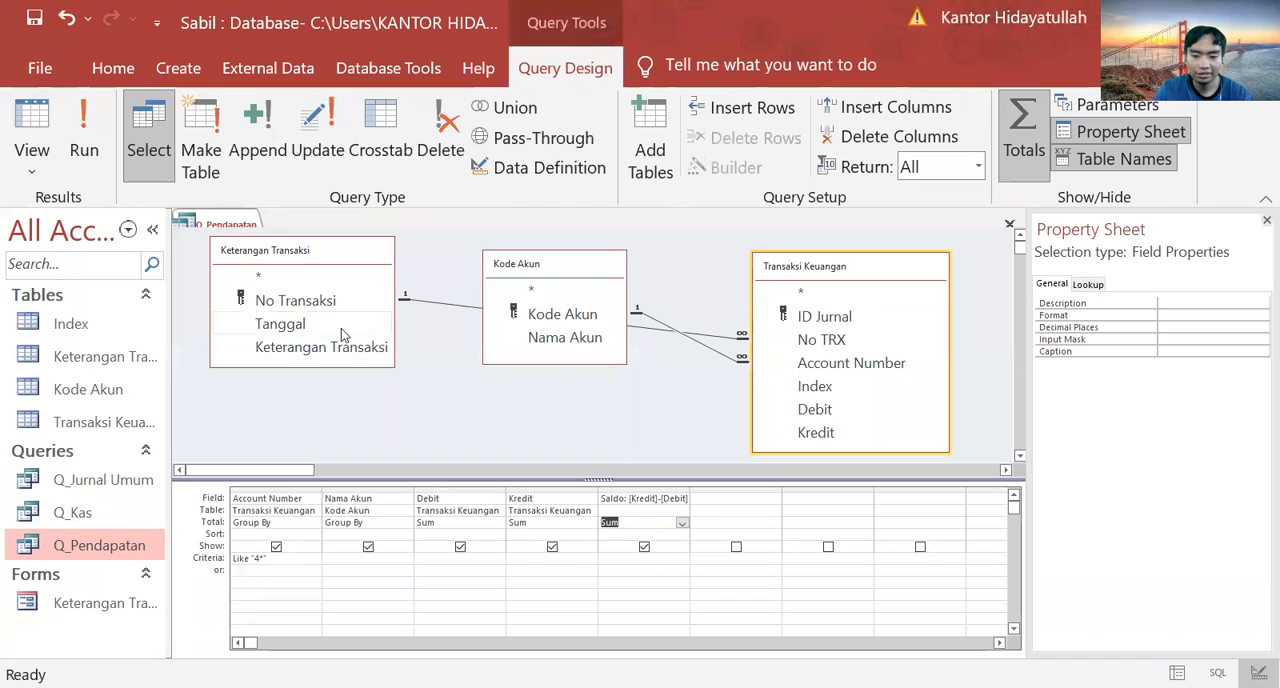
{"action": "key", "text": "F12"}
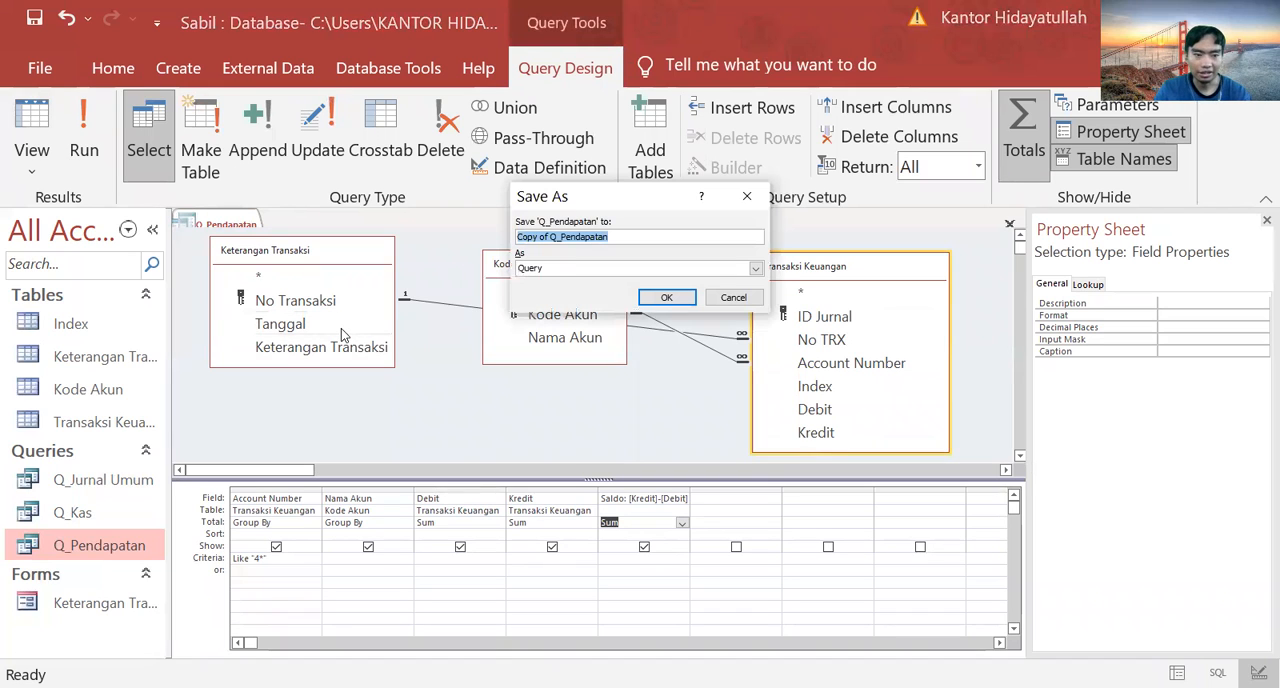
{"action": "key", "text": "BackSpace"}
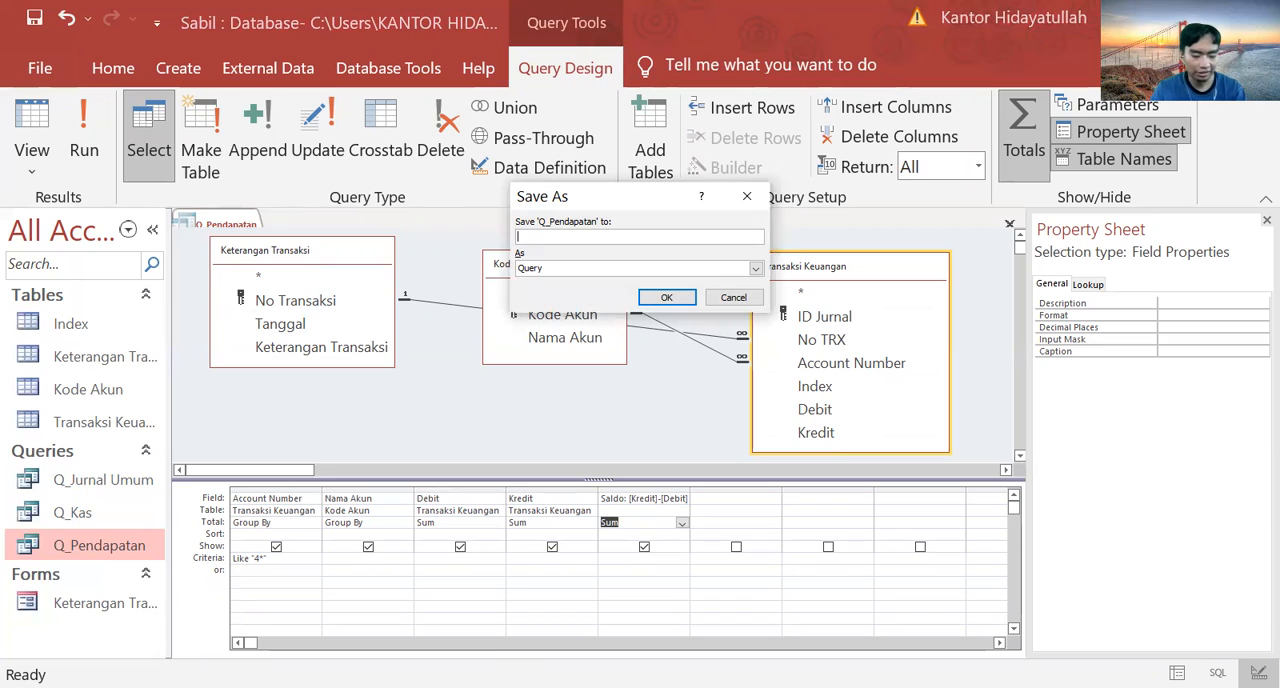
{"action": "type", "text": "Q"}
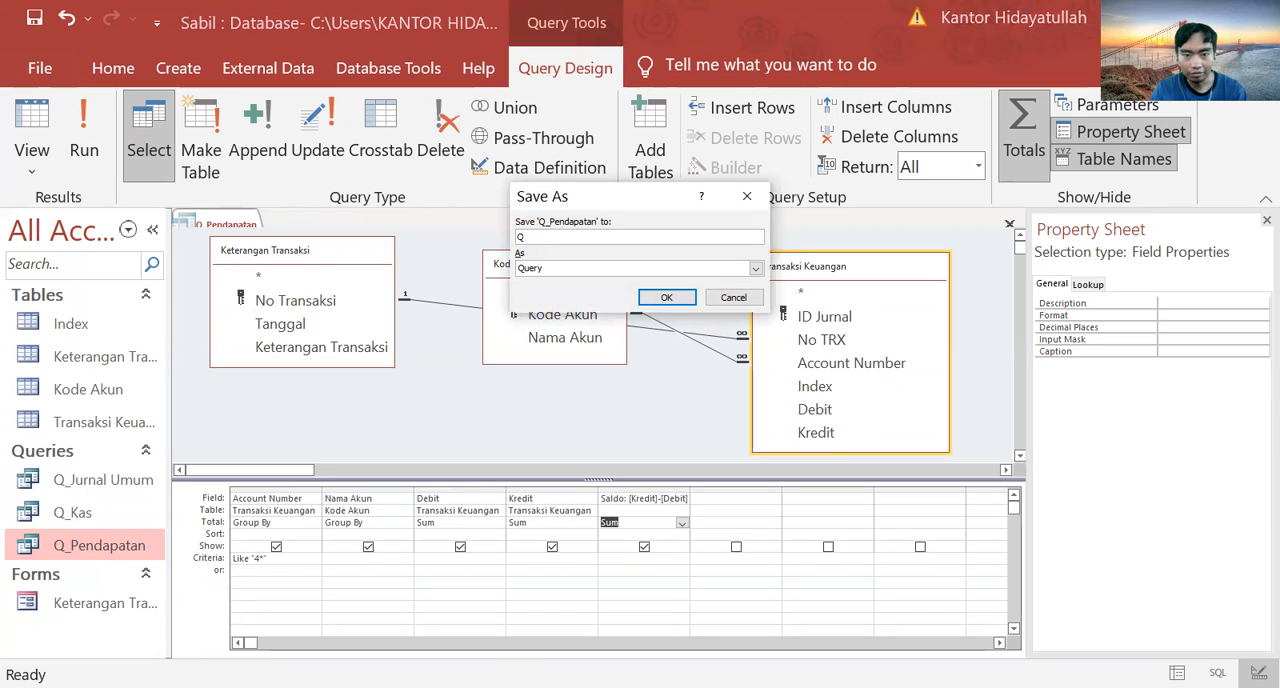
{"action": "type", "text": "_Biaya"}
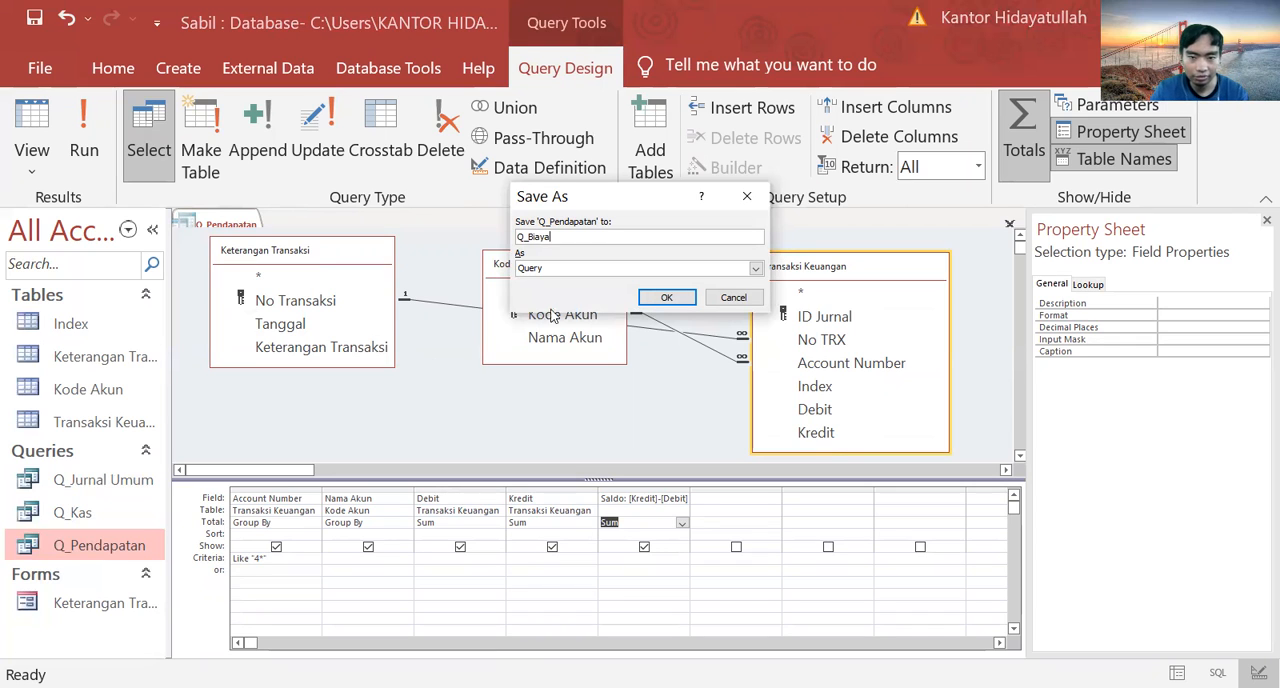
{"action": "left_click", "coordinate": [662, 298]}
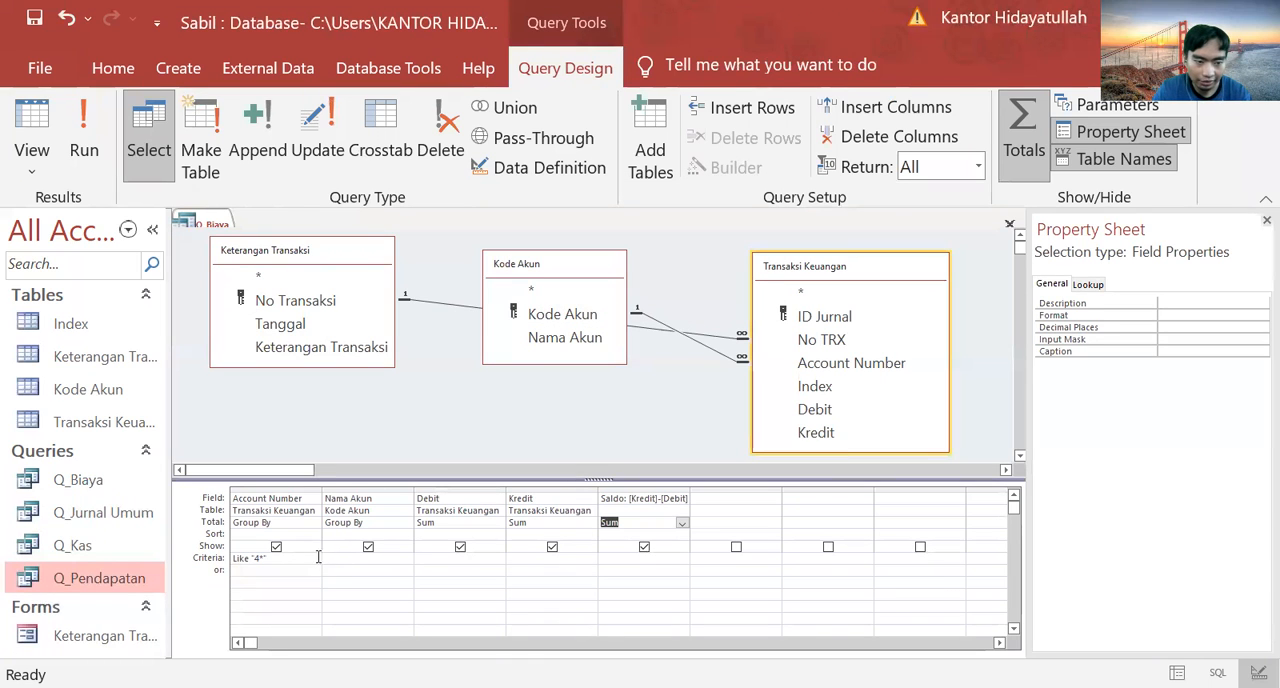
Step: Set the Account Number field's criteria in Q_Biaya to Like "5*"
{"action": "left_click", "coordinate": [258, 558]}
{"action": "type", "text": "5*"}
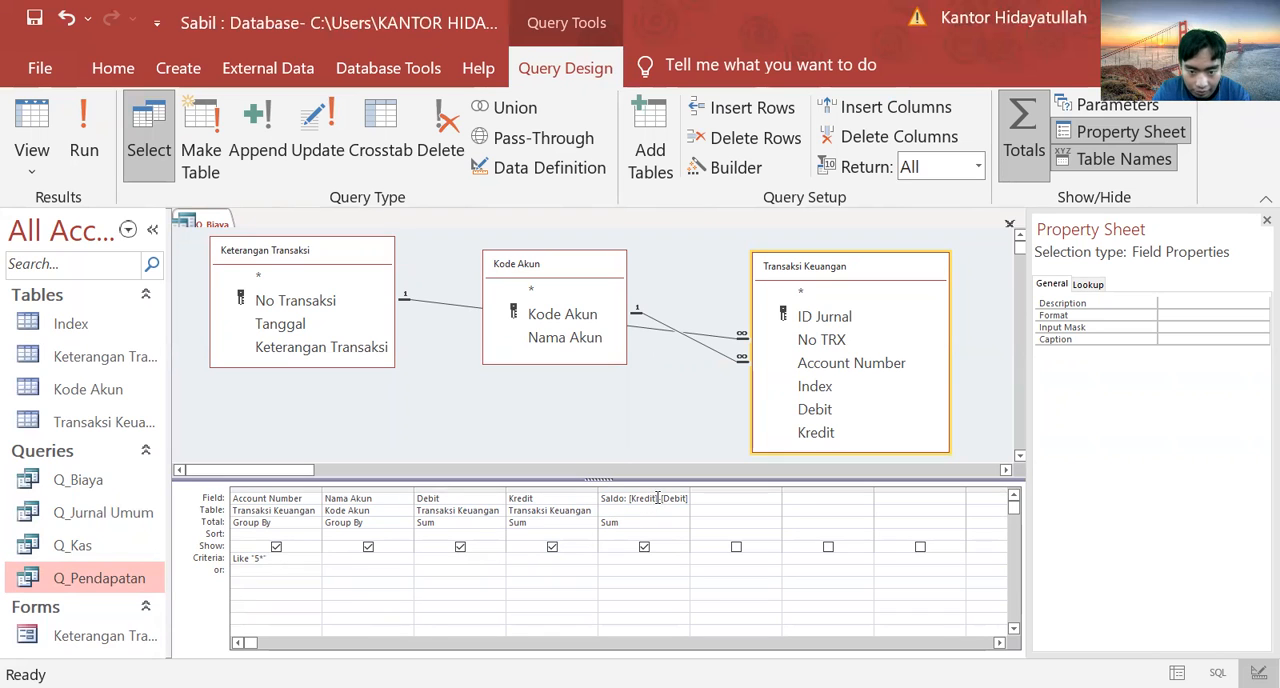
Step: Change the Saldo expression in Q_Biaya to [Debit]-[Kredit] and run the query
{"action": "left_click", "coordinate": [657, 498]}
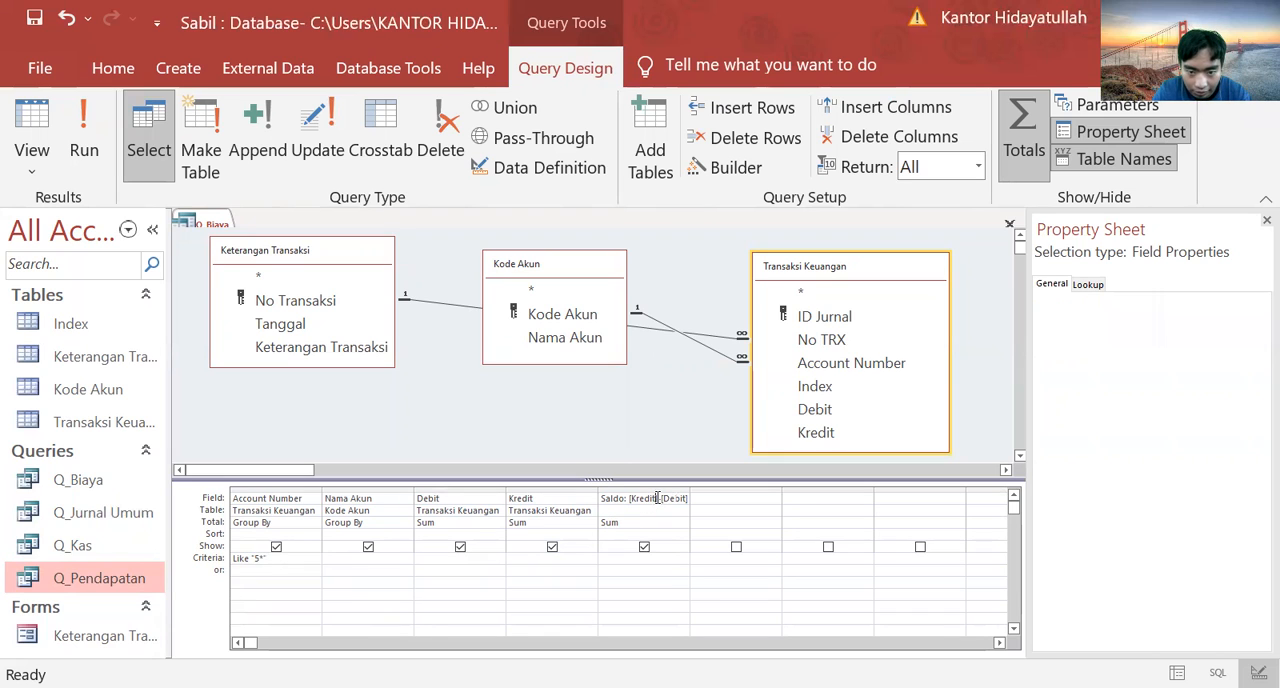
{"action": "key", "text": "BackSpace"}
{"action": "key", "text": "BackSpace"}
{"action": "key", "text": "BackSpace"}
{"action": "key", "text": "BackSpace"}
{"action": "key", "text": "BackSpace"}
{"action": "key", "text": "BackSpace"}
{"action": "key", "text": "BackSpace"}
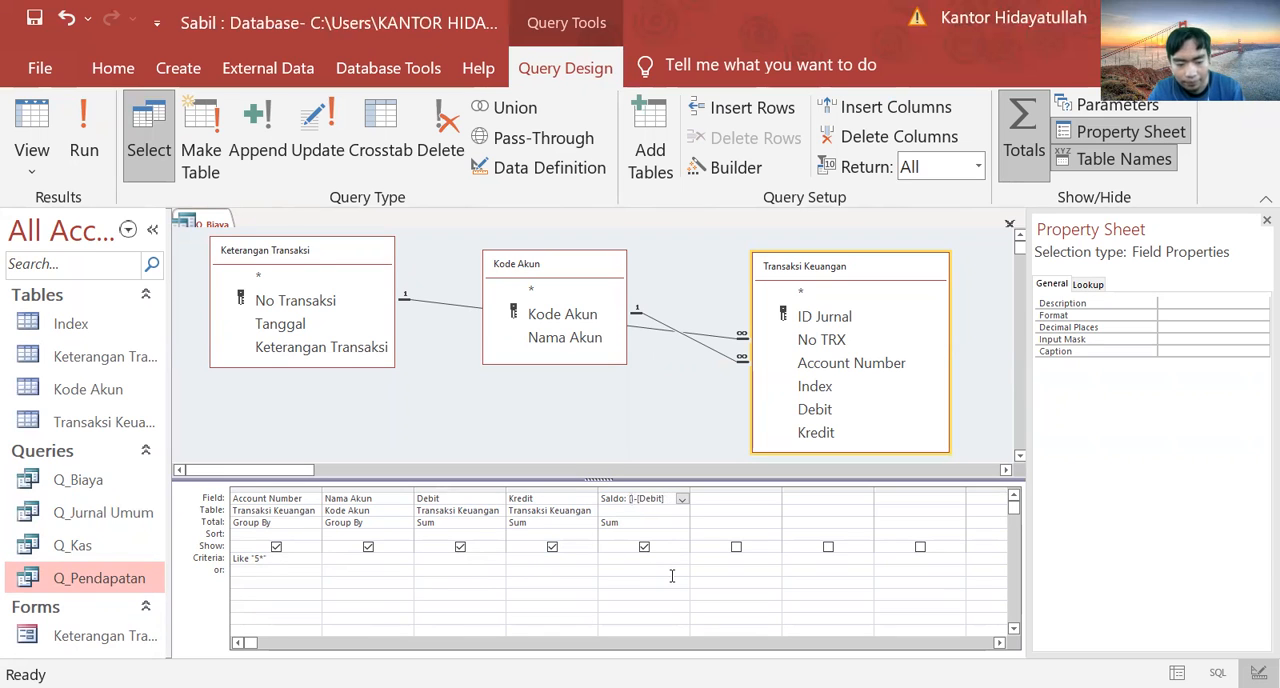
{"action": "type", "text": "Debit]"}
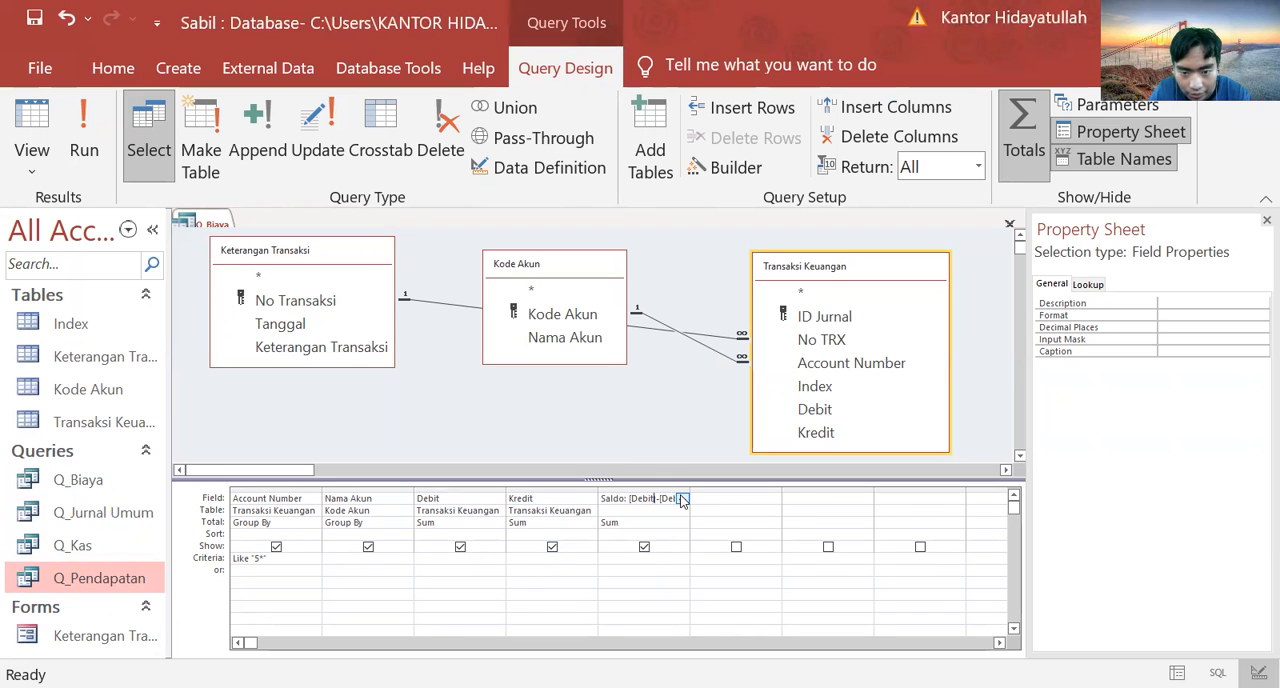
{"action": "type", "text": "bit"}
{"action": "key", "text": "BackSpace"}
{"action": "key", "text": "BackSpace"}
{"action": "key", "text": "BackSpace"}
{"action": "key", "text": "BackSpace"}
{"action": "key", "text": "BackSpace"}
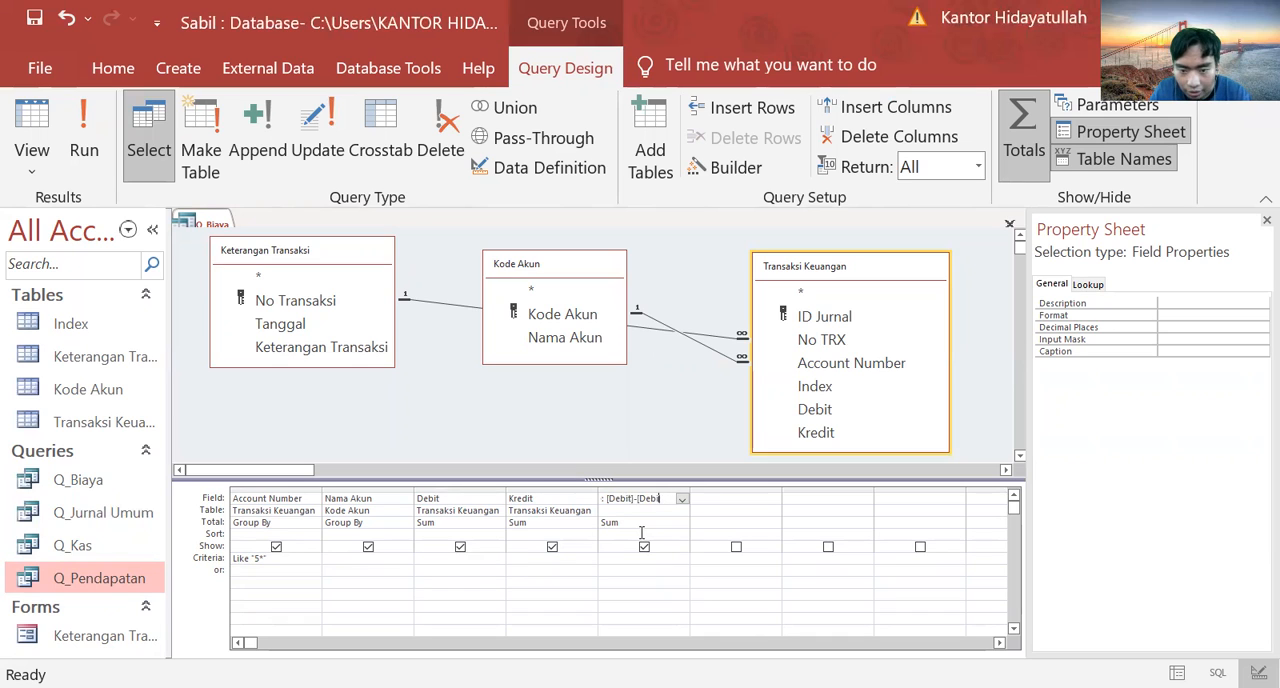
{"action": "type", "text": "K"}
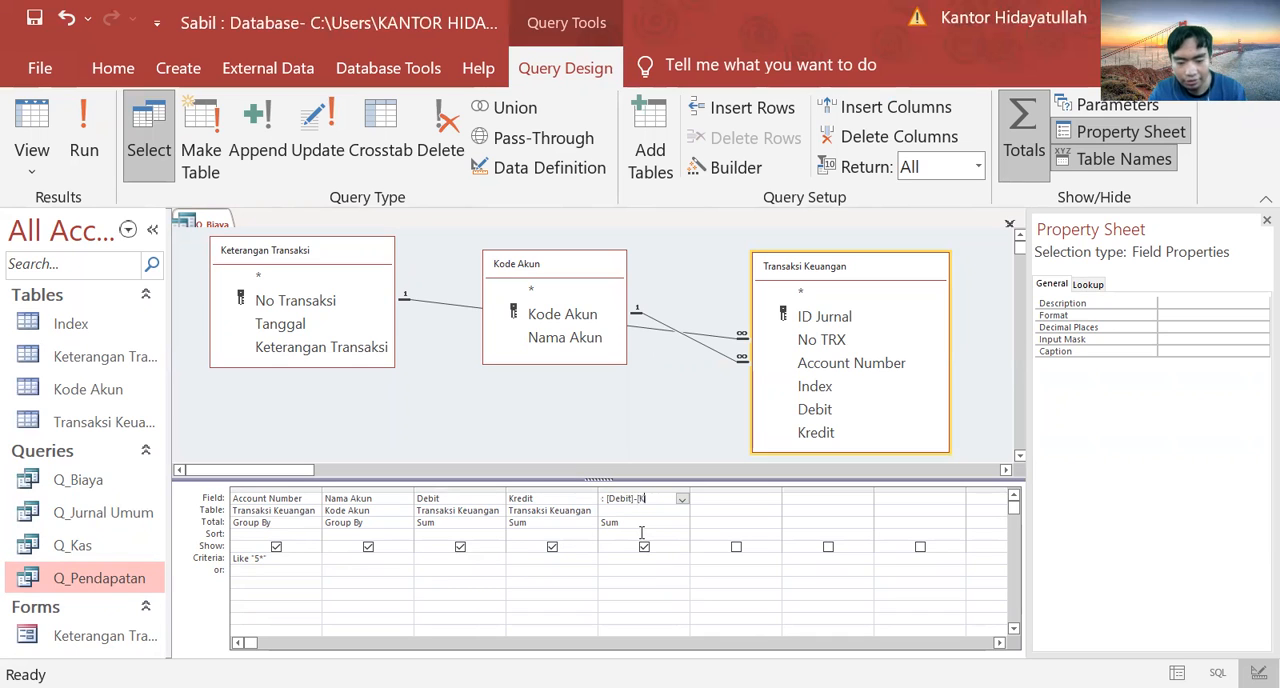
{"action": "type", "text": "redit"}
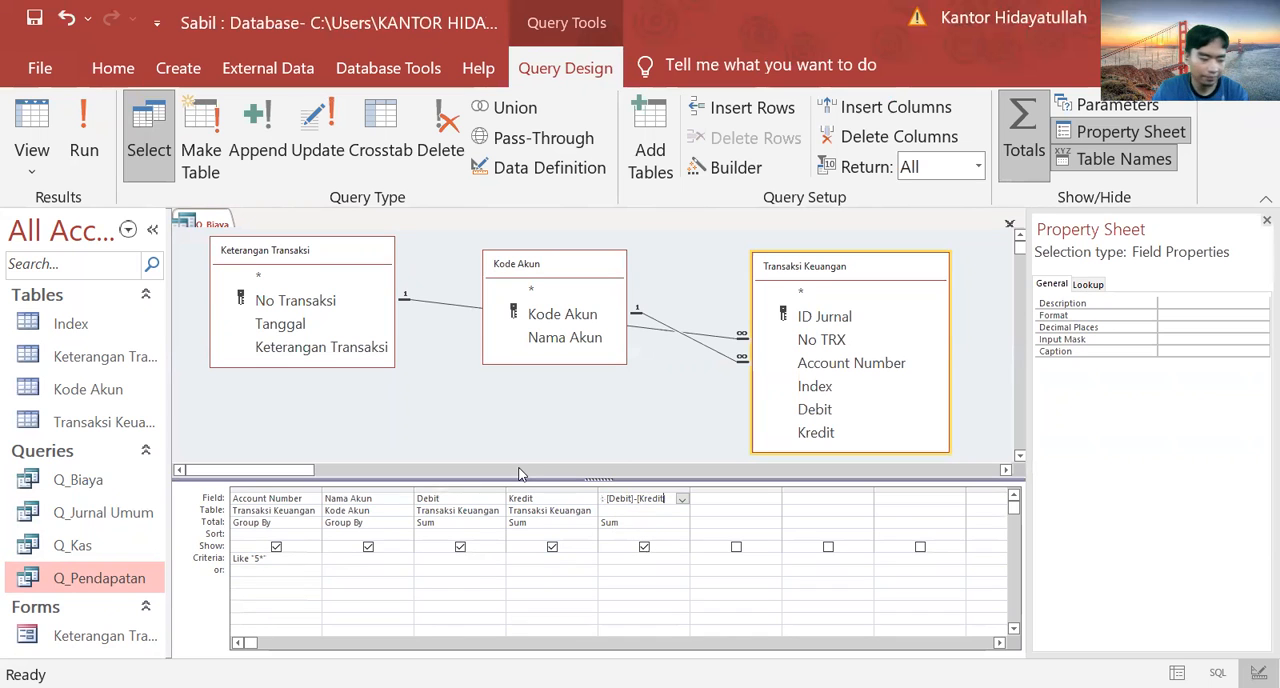
{"action": "type", "text": "]"}
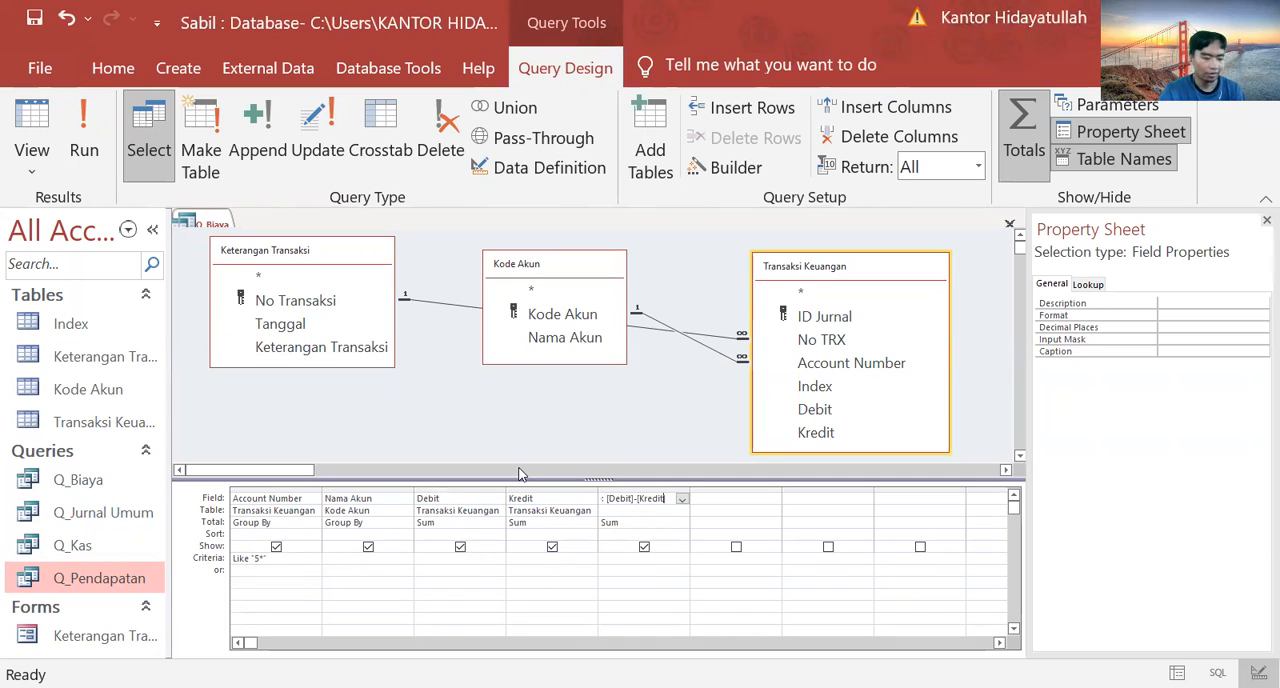
{"action": "left_click", "coordinate": [84, 130]}
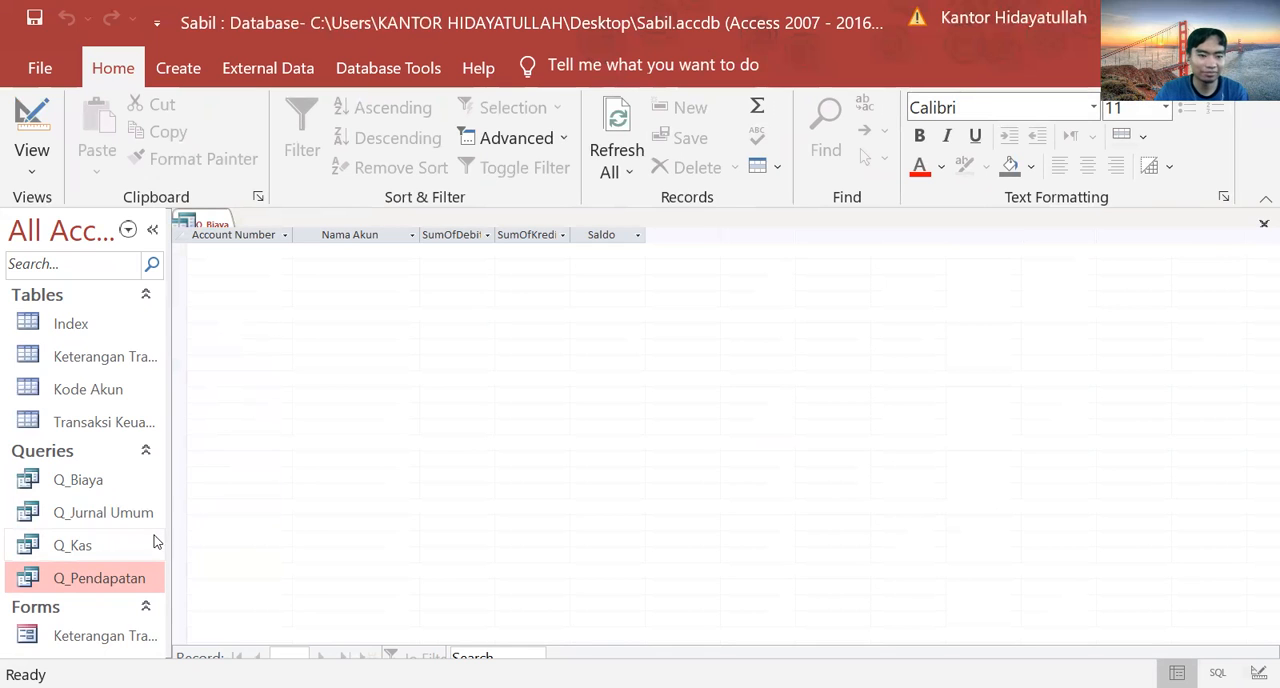
{"action": "left_click", "coordinate": [133, 485]}
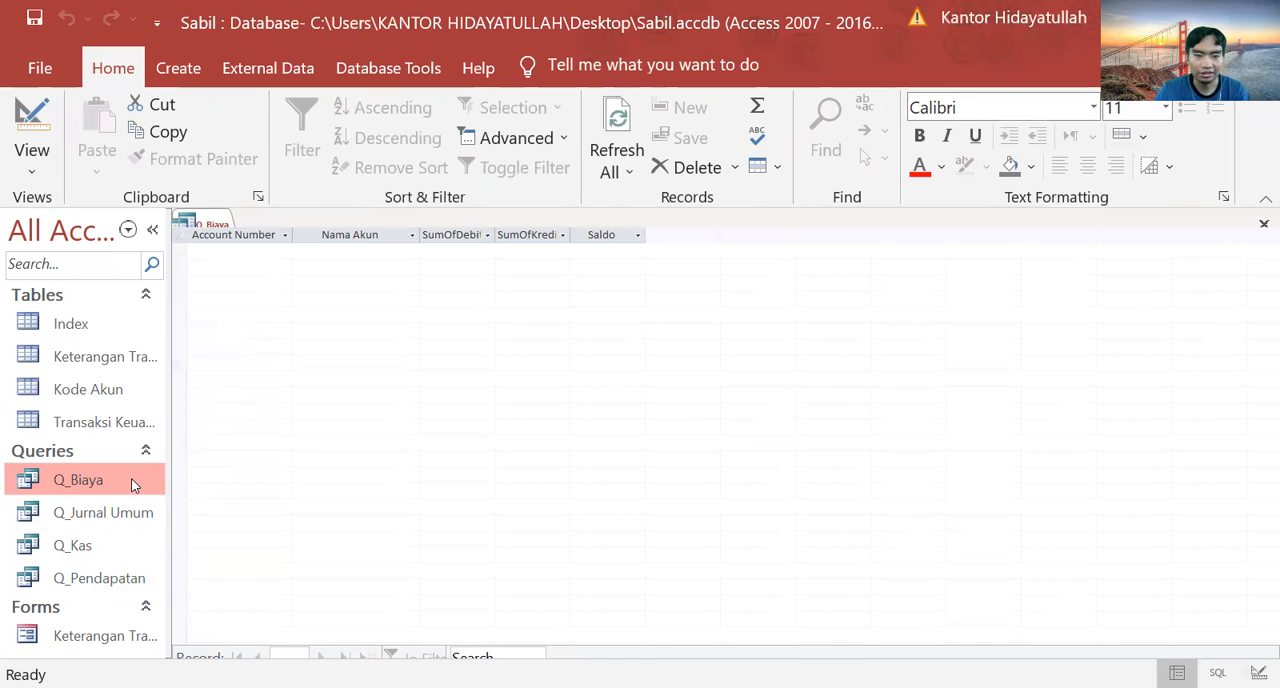
Step: Switch Q_Biaya back to design view and save a copy of it as a query named Sub_Q_Laba Rugi
{"action": "left_click", "coordinate": [32, 125]}
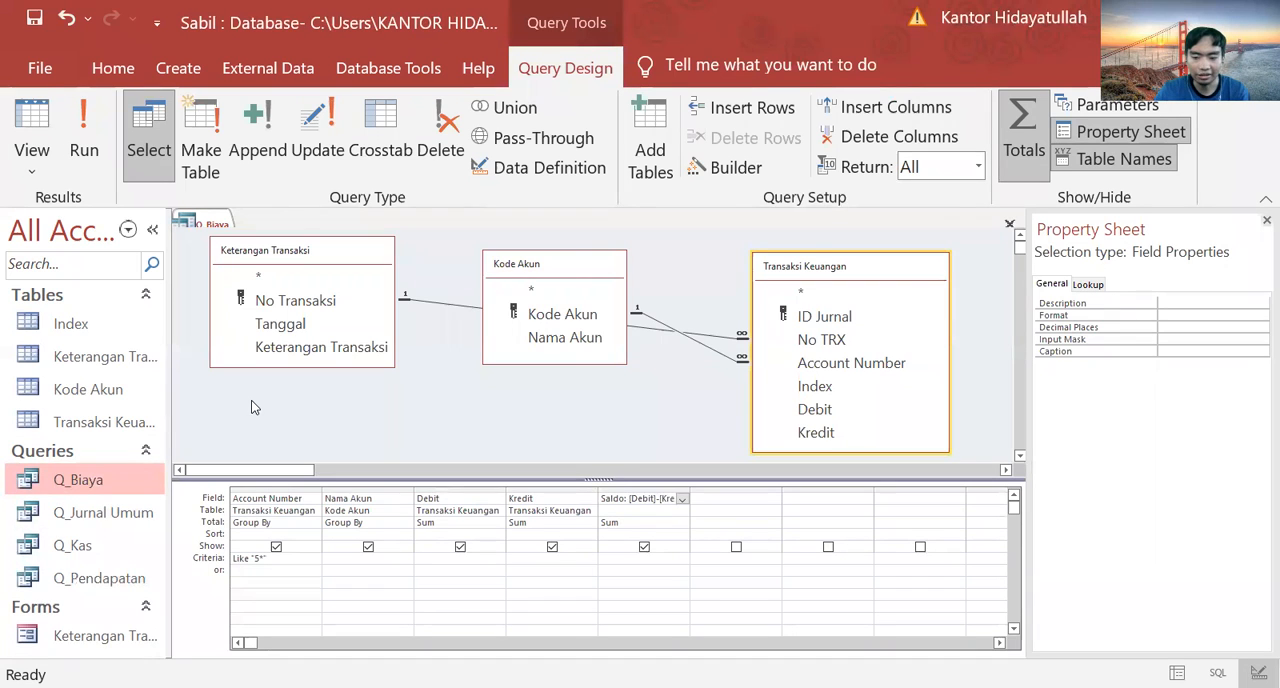
{"action": "key", "text": "F12"}
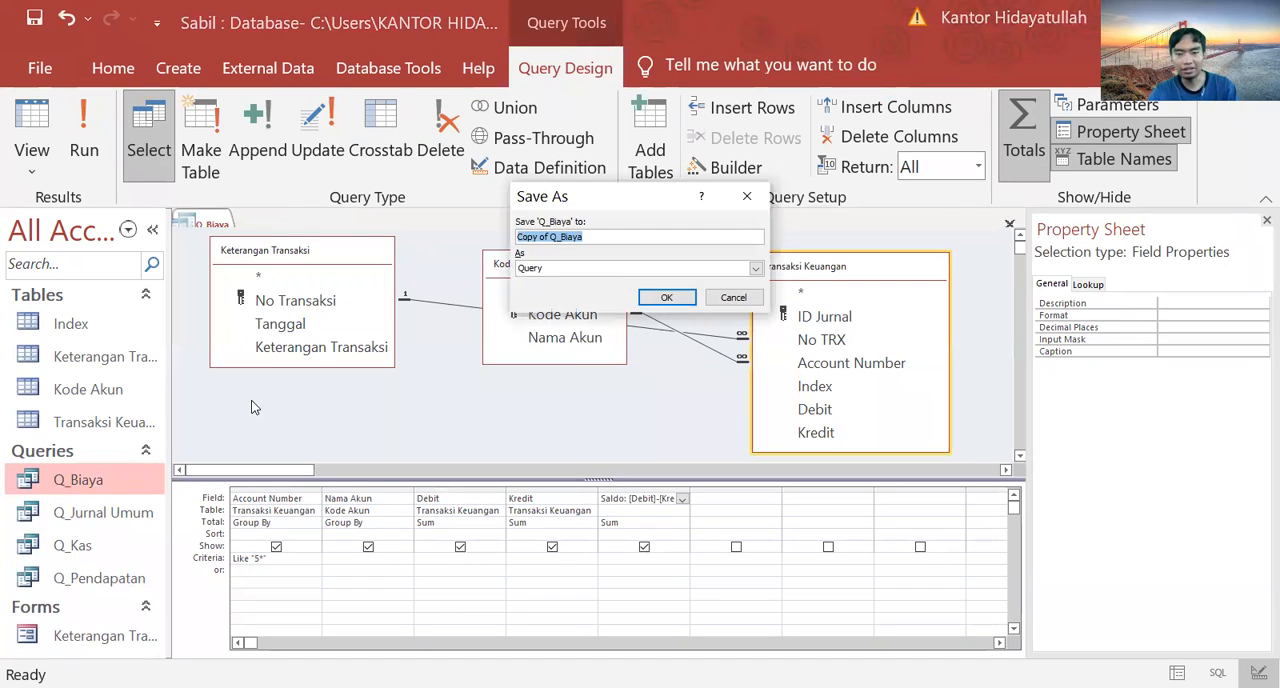
{"action": "key", "text": "BackSpace"}
{"action": "type", "text": "Q"}
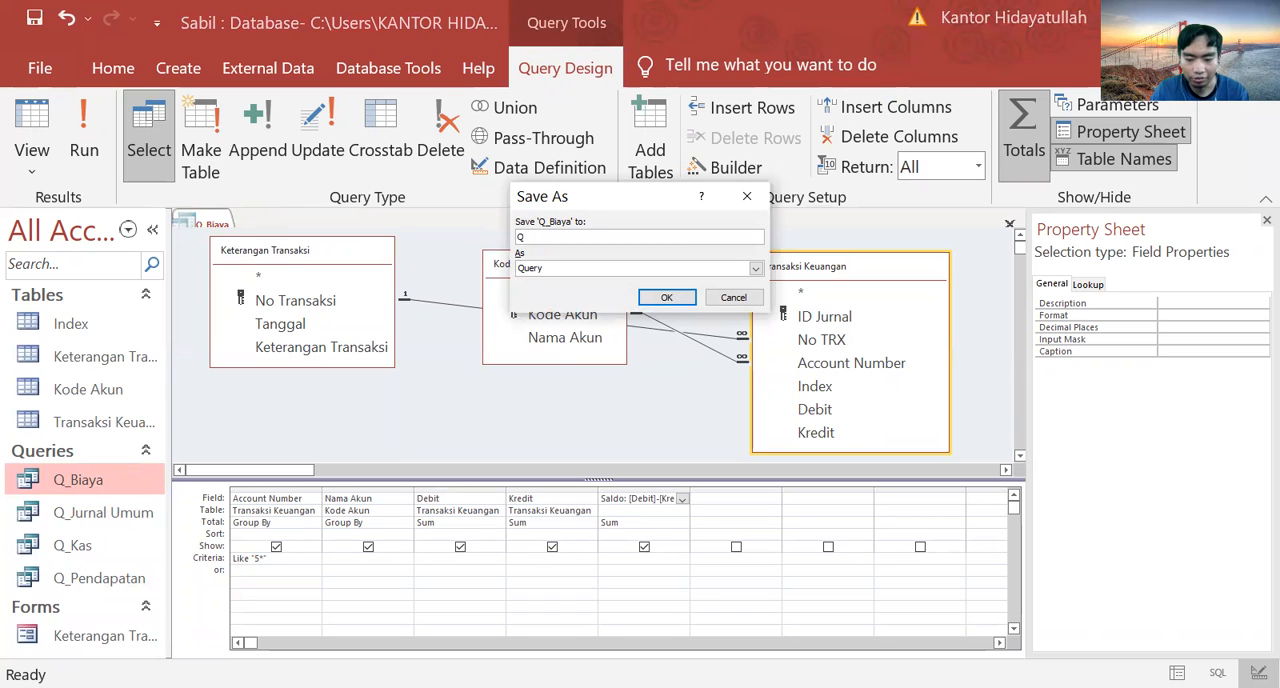
{"action": "type", "text": "_"}
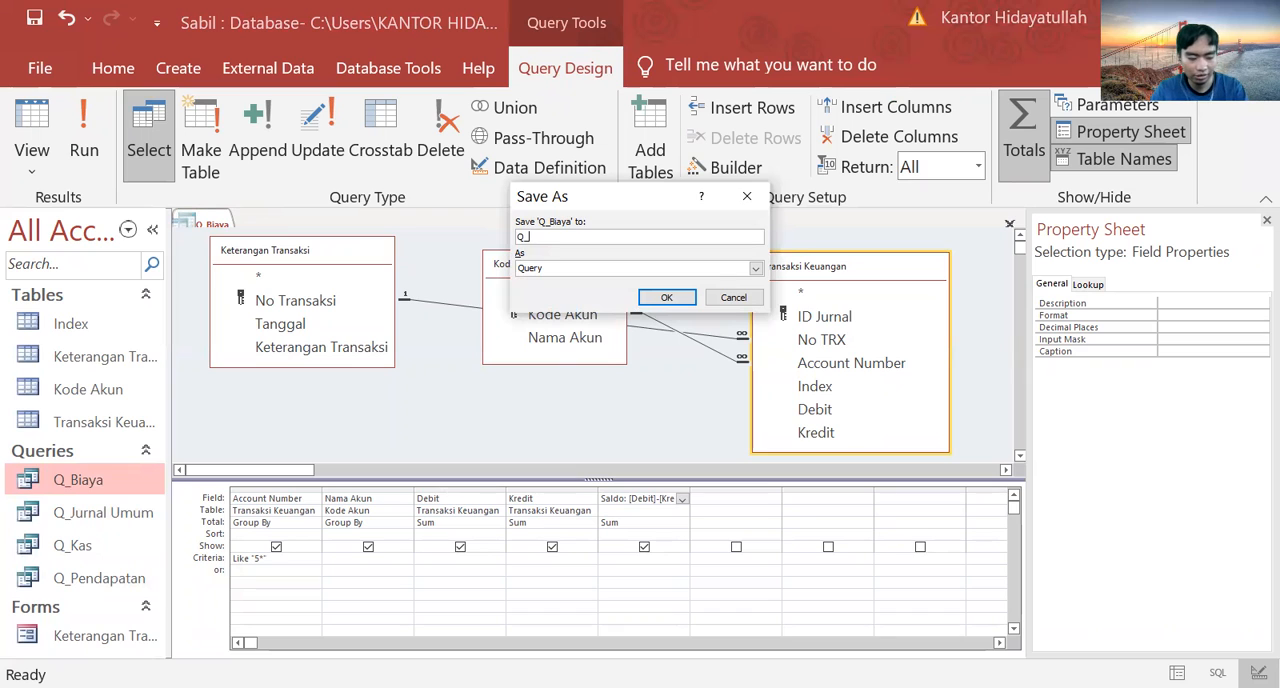
{"action": "key", "text": "BackSpace"}
{"action": "key", "text": "BackSpace"}
{"action": "type", "text": "Sub"}
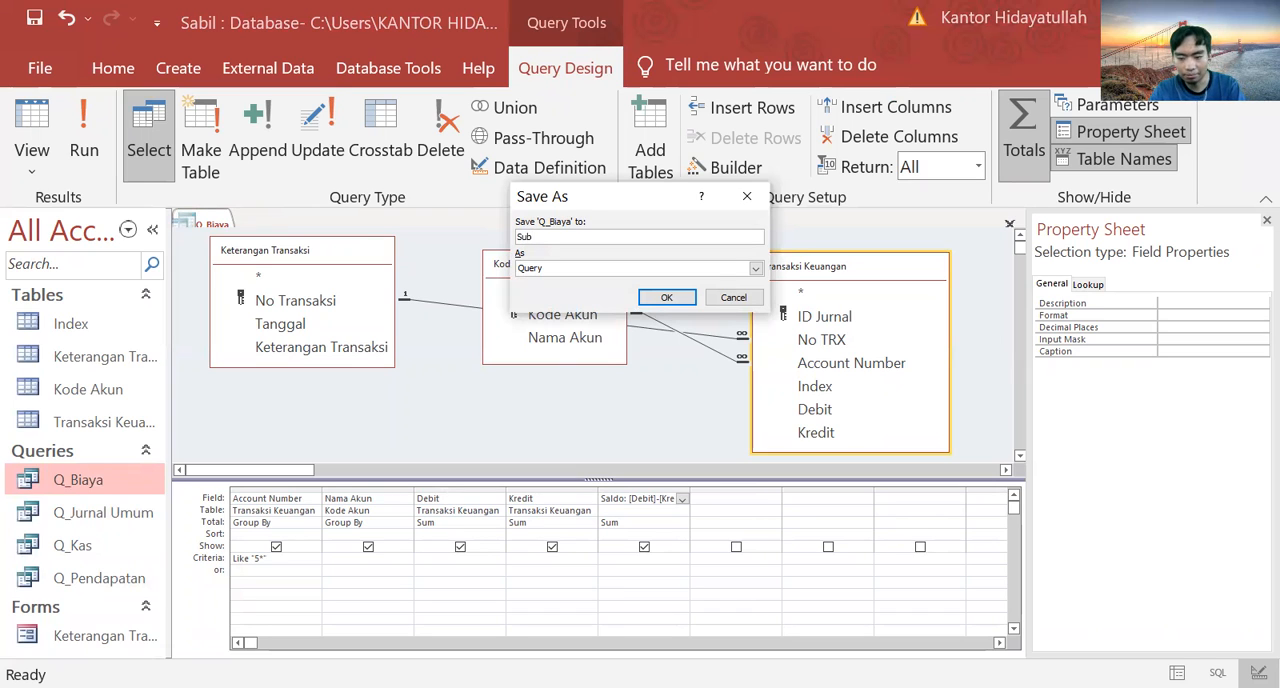
{"action": "type", "text": "_Q"}
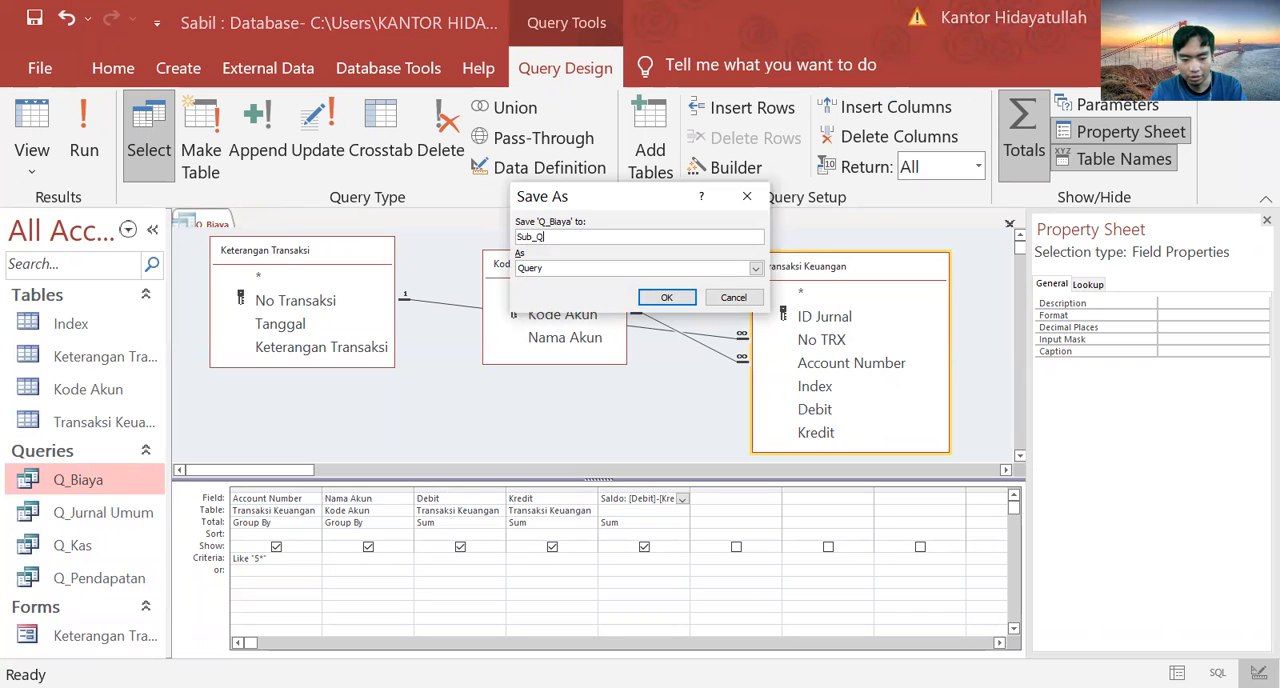
{"action": "type", "text": "_"}
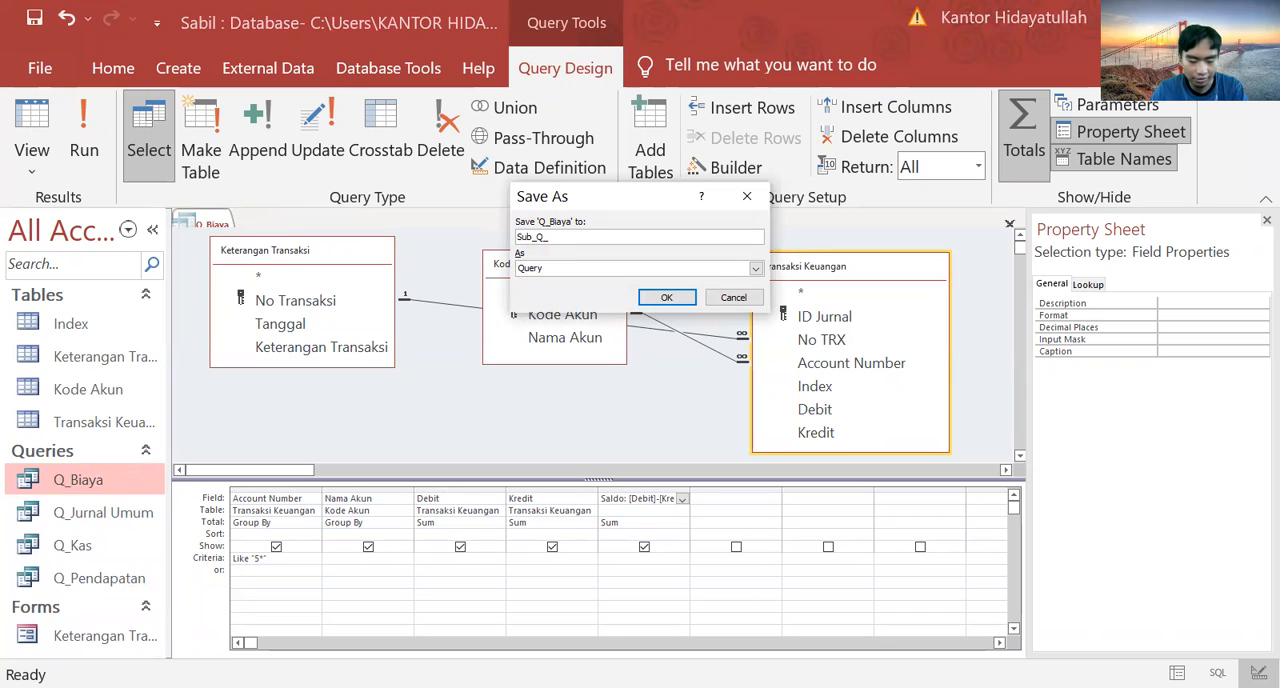
{"action": "type", "text": "Laba"}
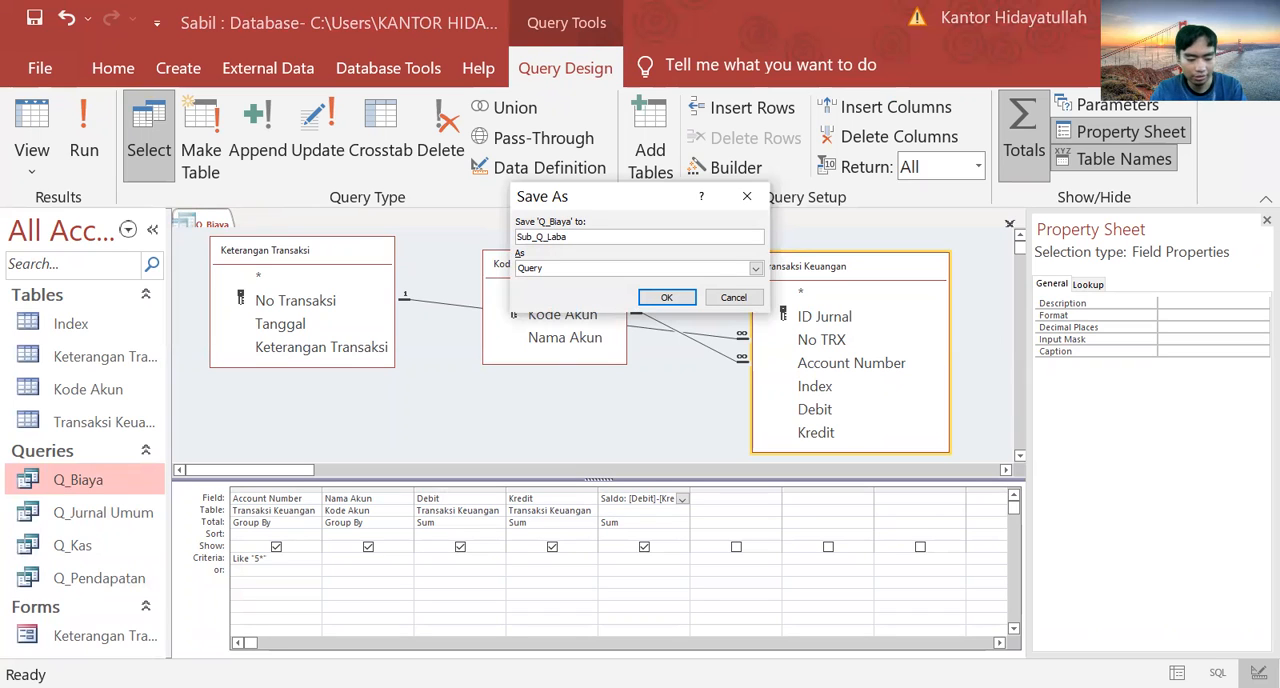
{"action": "type", "text": " Rugi"}
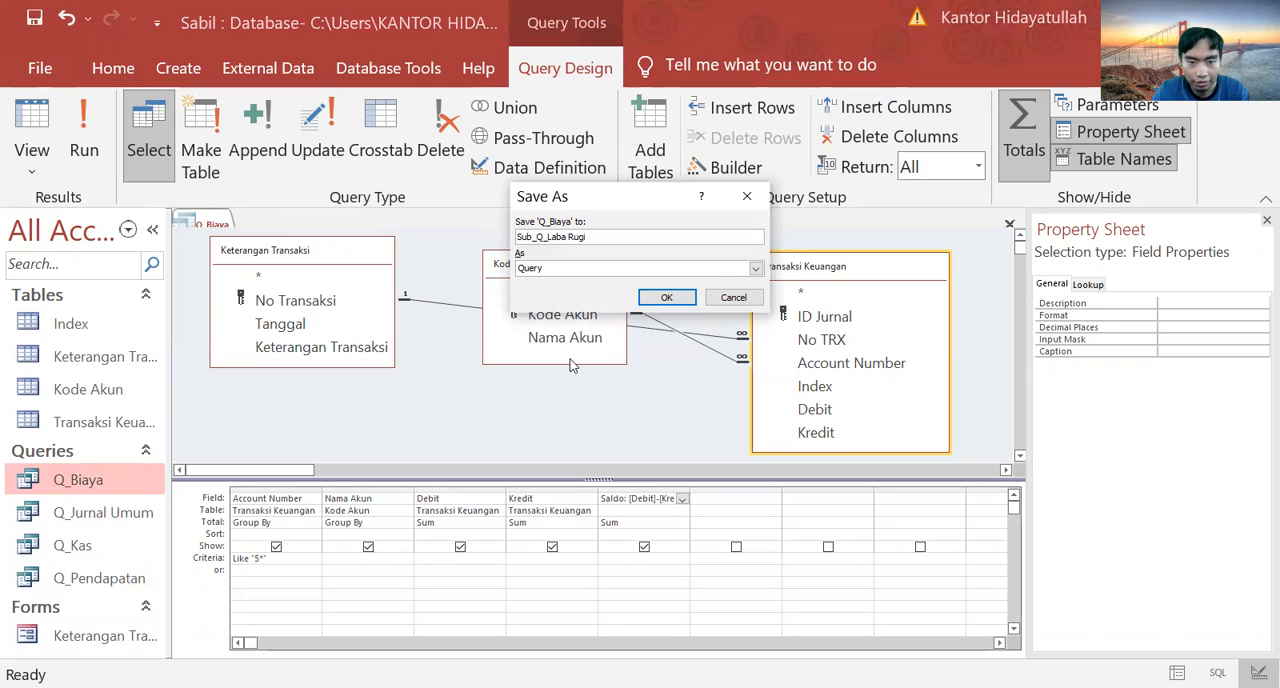
{"action": "left_click", "coordinate": [667, 298]}
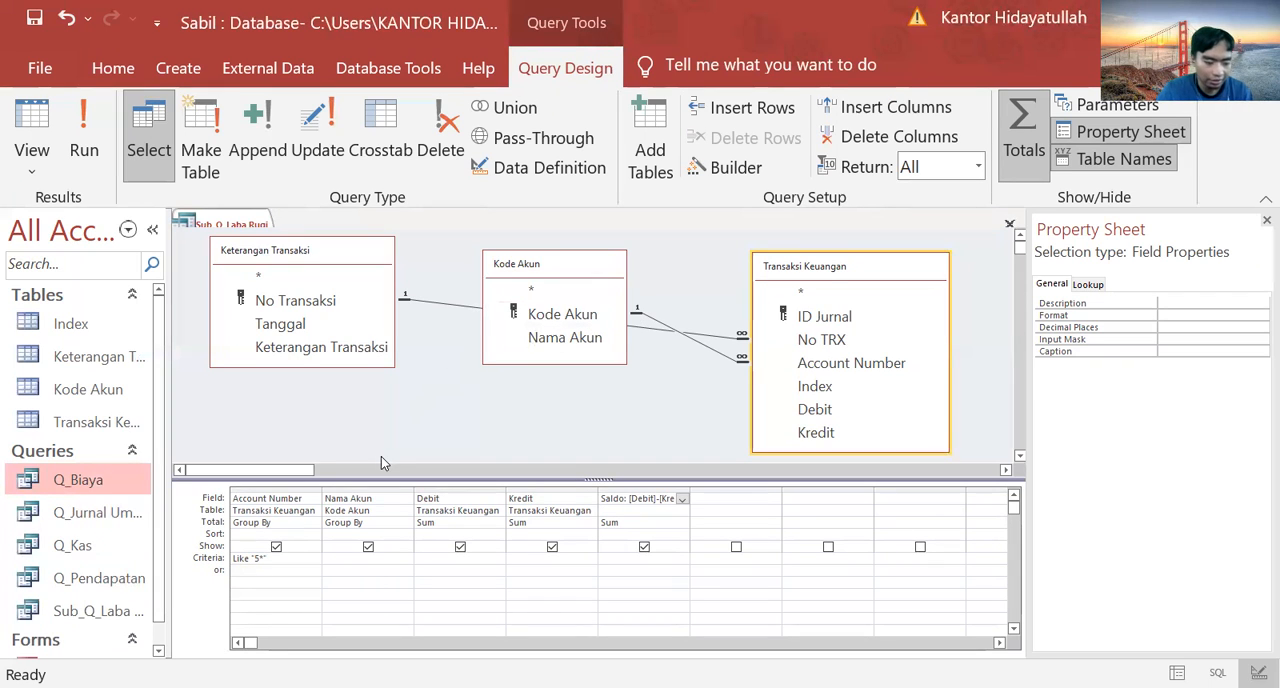
Step: Set the Account Number field's criteria in Sub_Q_Laba Rugi to Like "4*" Or Like "5*"
{"action": "left_click", "coordinate": [257, 560]}
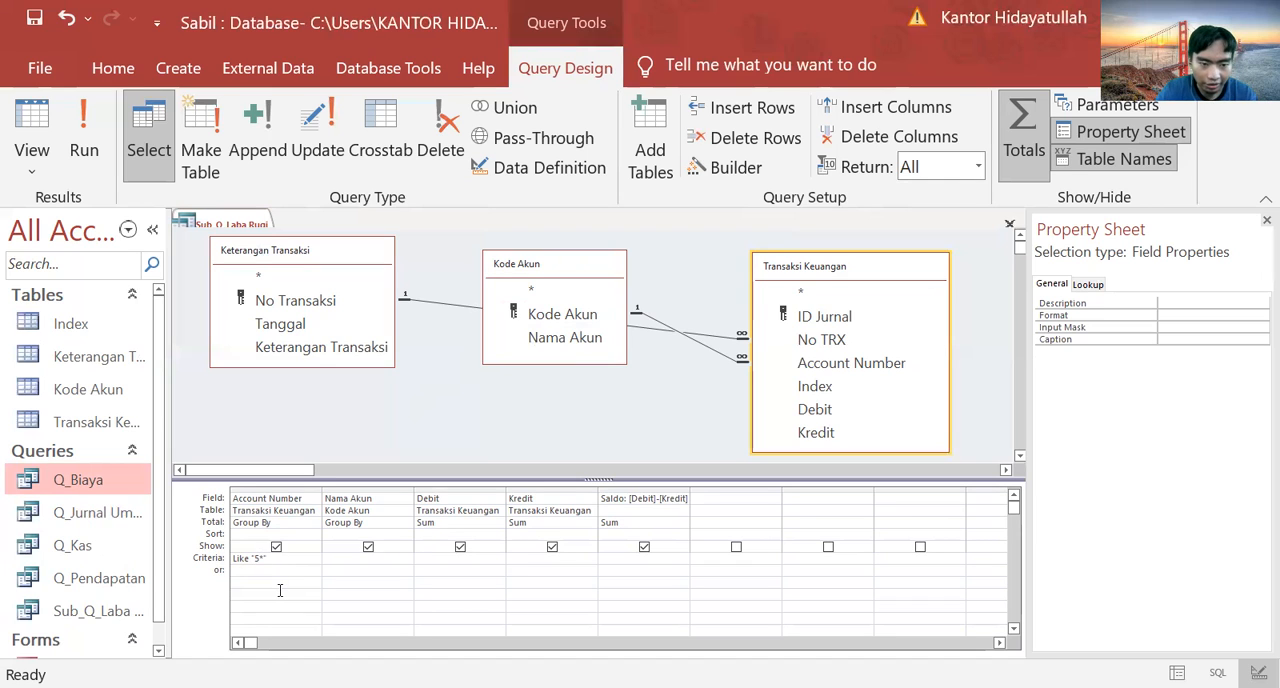
{"action": "key", "text": "BackSpace"}
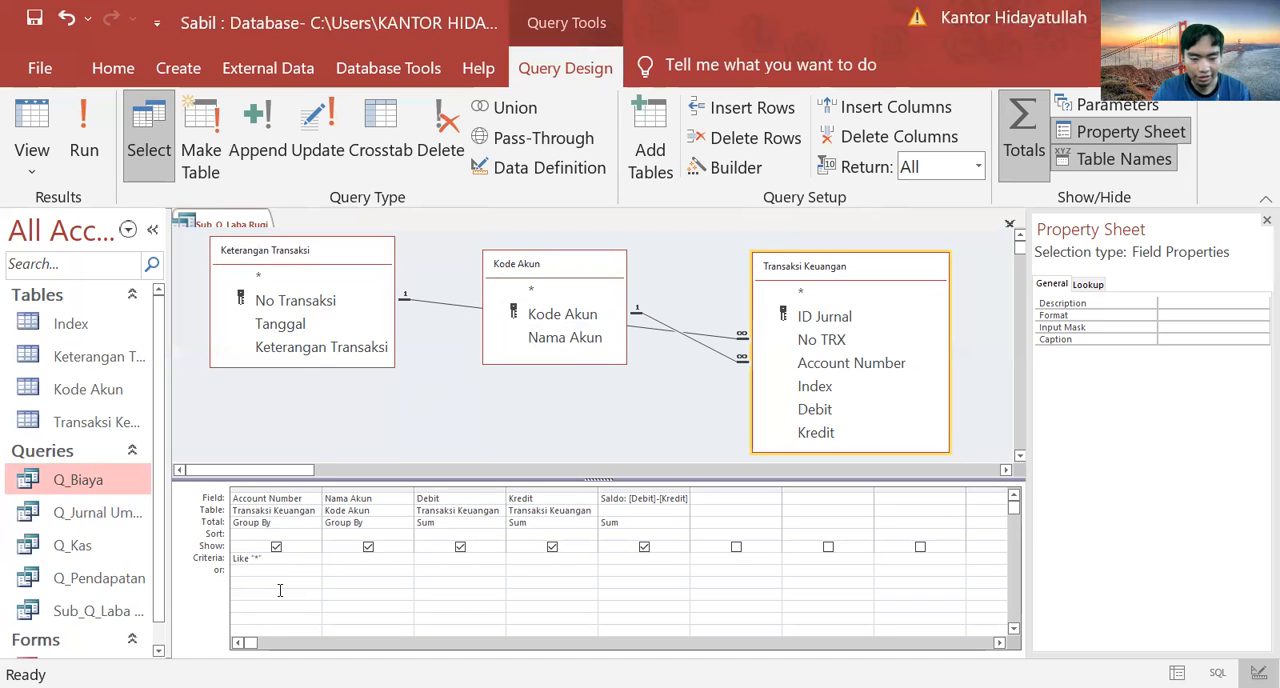
{"action": "type", "text": "4"}
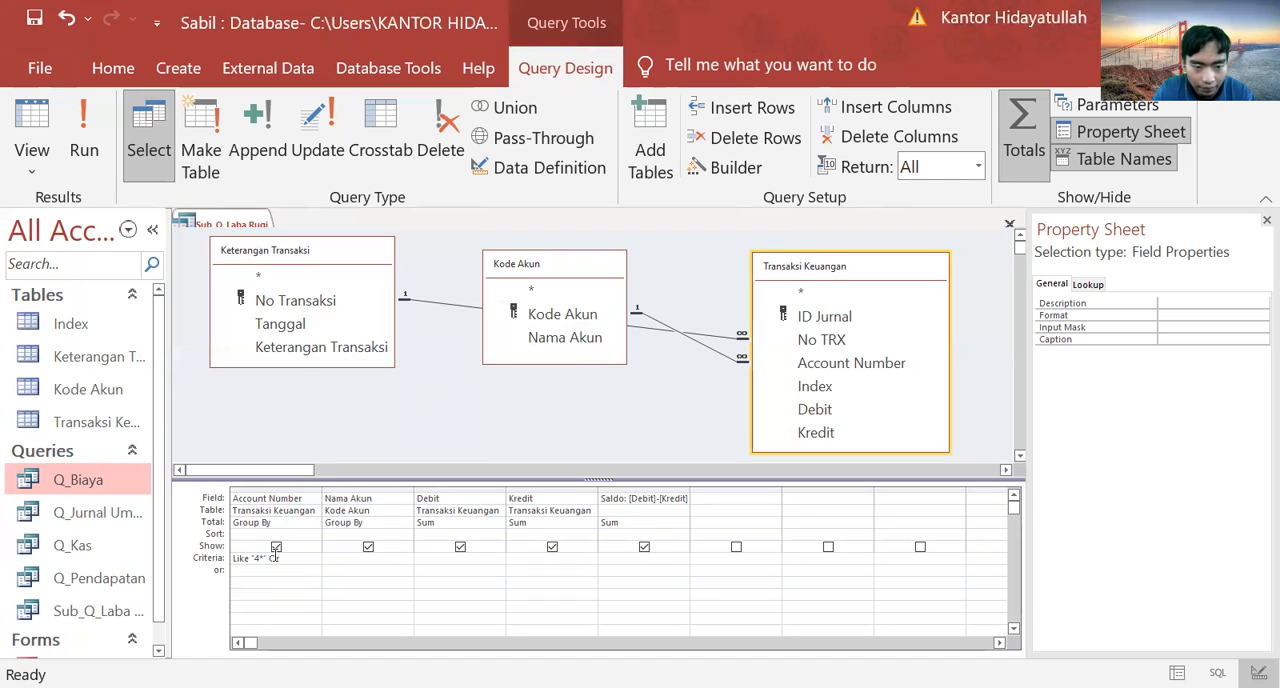
{"action": "type", "text": "Or Like "}
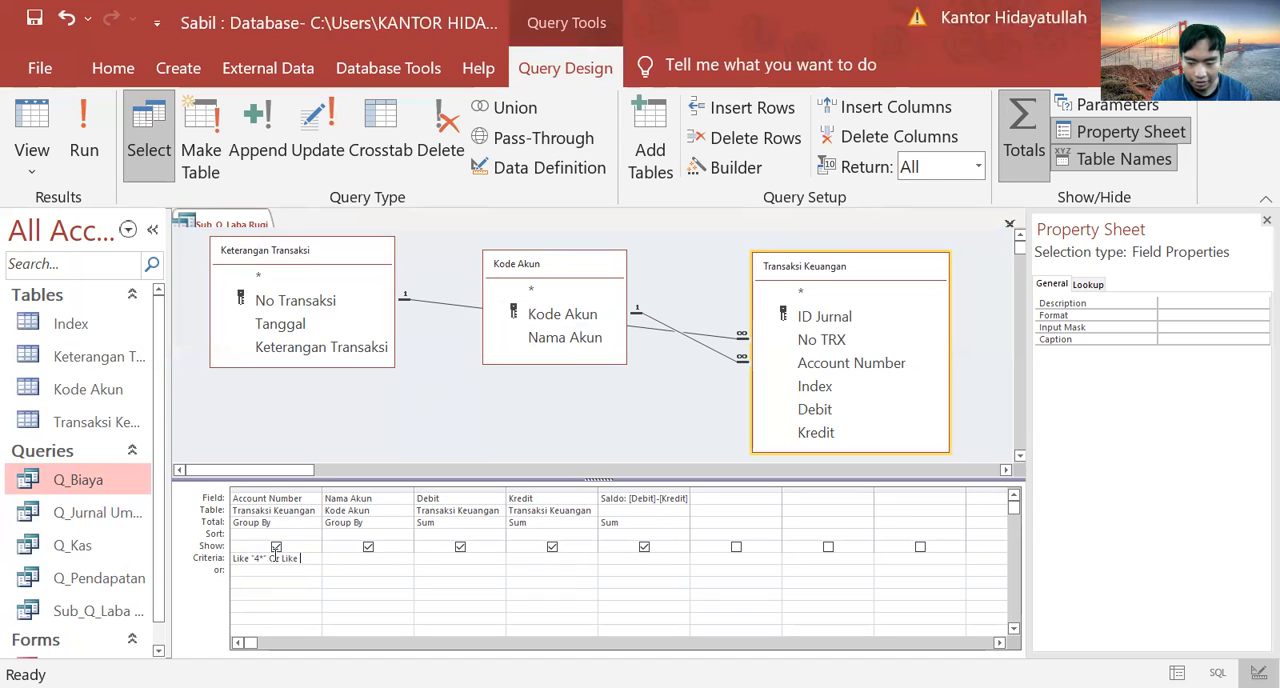
{"action": "type", "text": "\"5"}
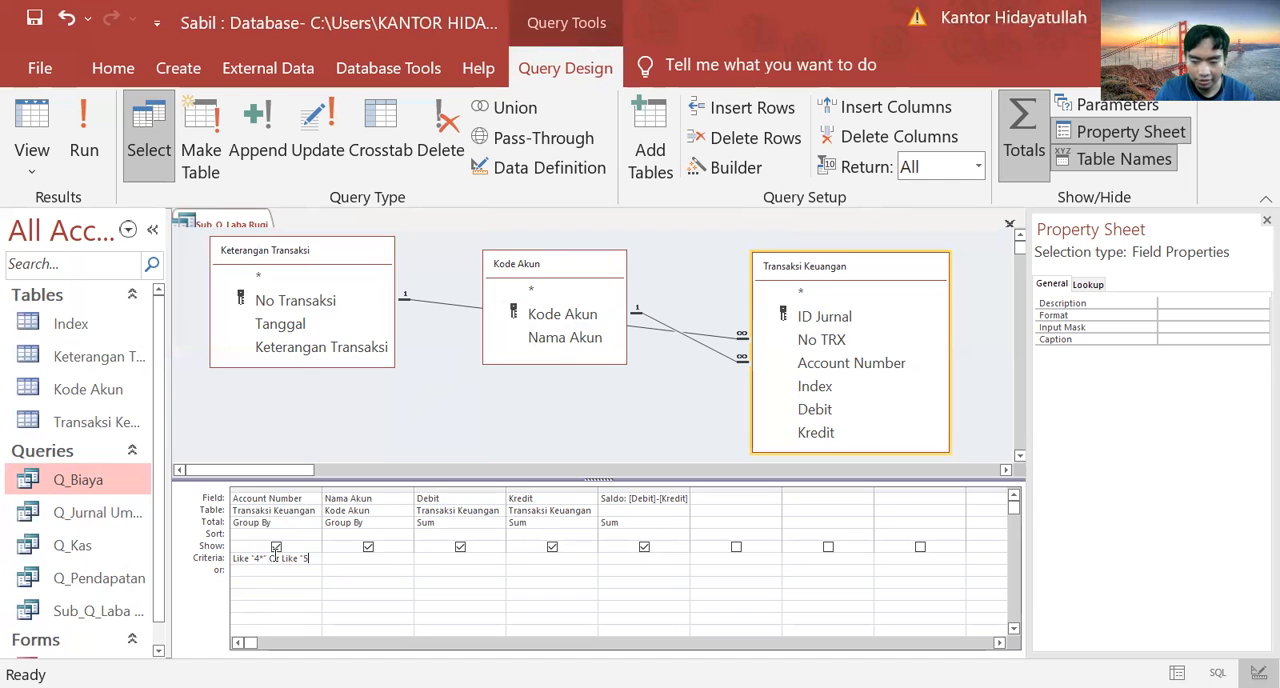
{"action": "type", "text": "*\""}
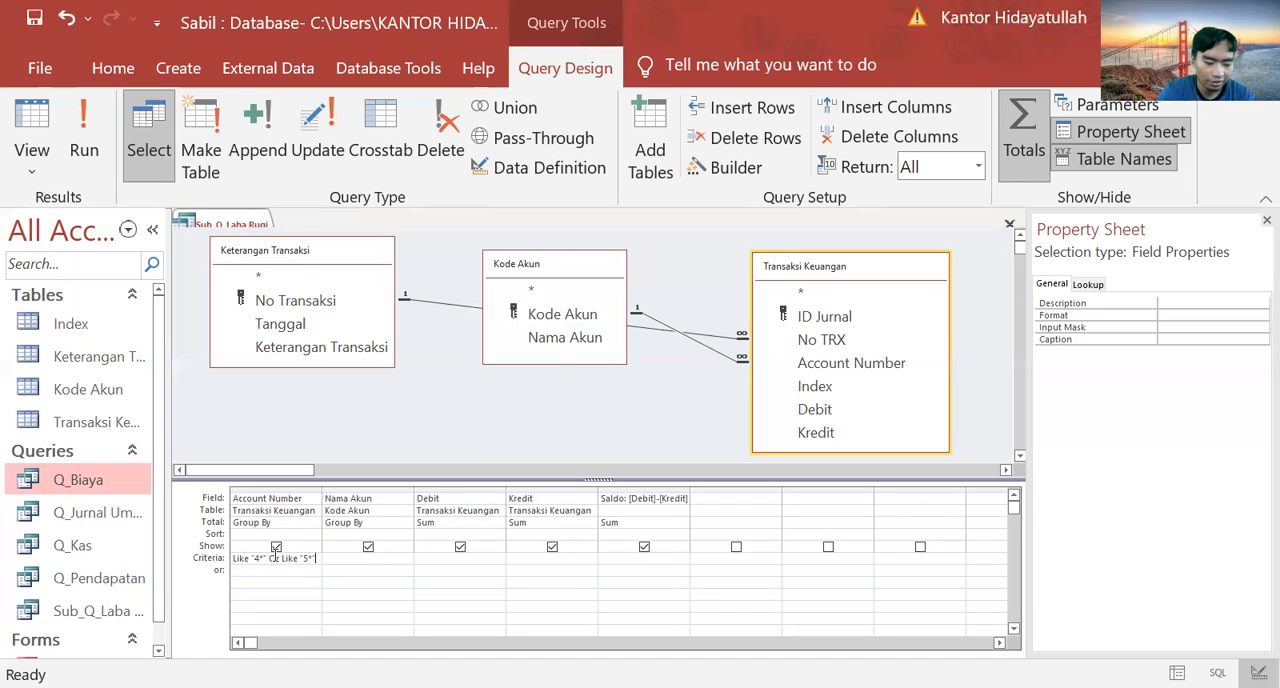
Step: Delete the Saldo column from Sub_Q_Laba Rugi, save the query, and check its datasheet before returning to design view
{"action": "left_click", "coordinate": [628, 492]}
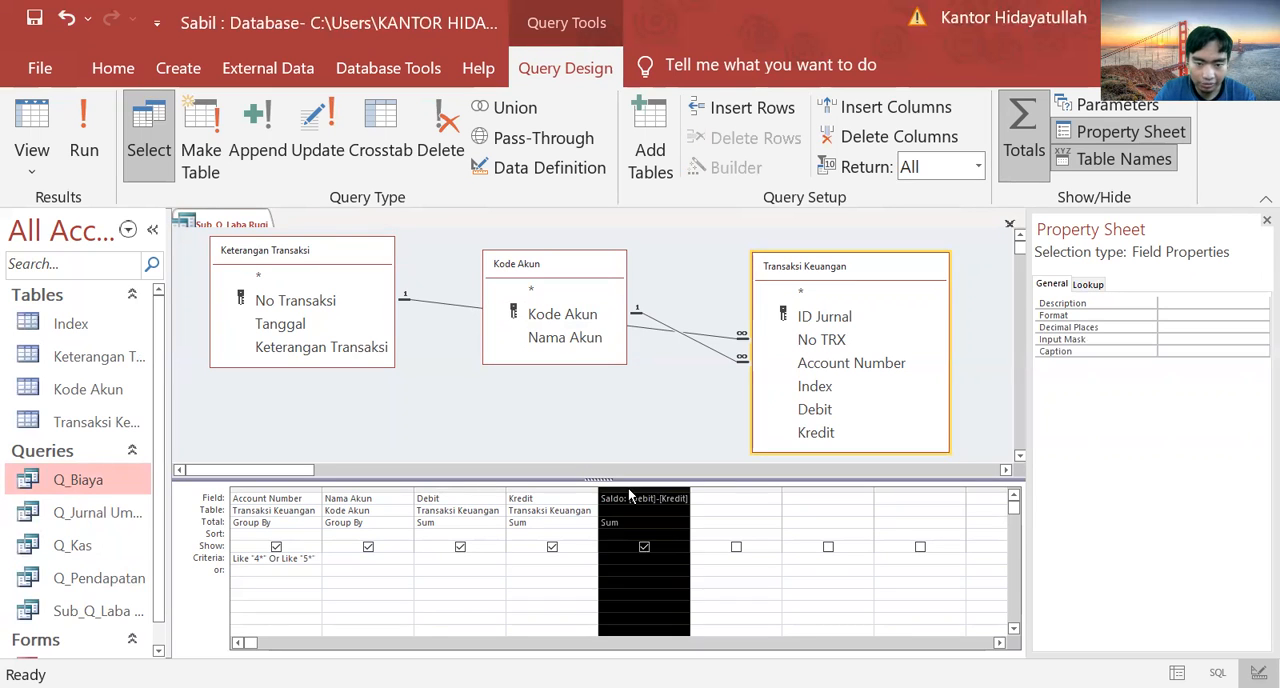
{"action": "key", "text": "Delete"}
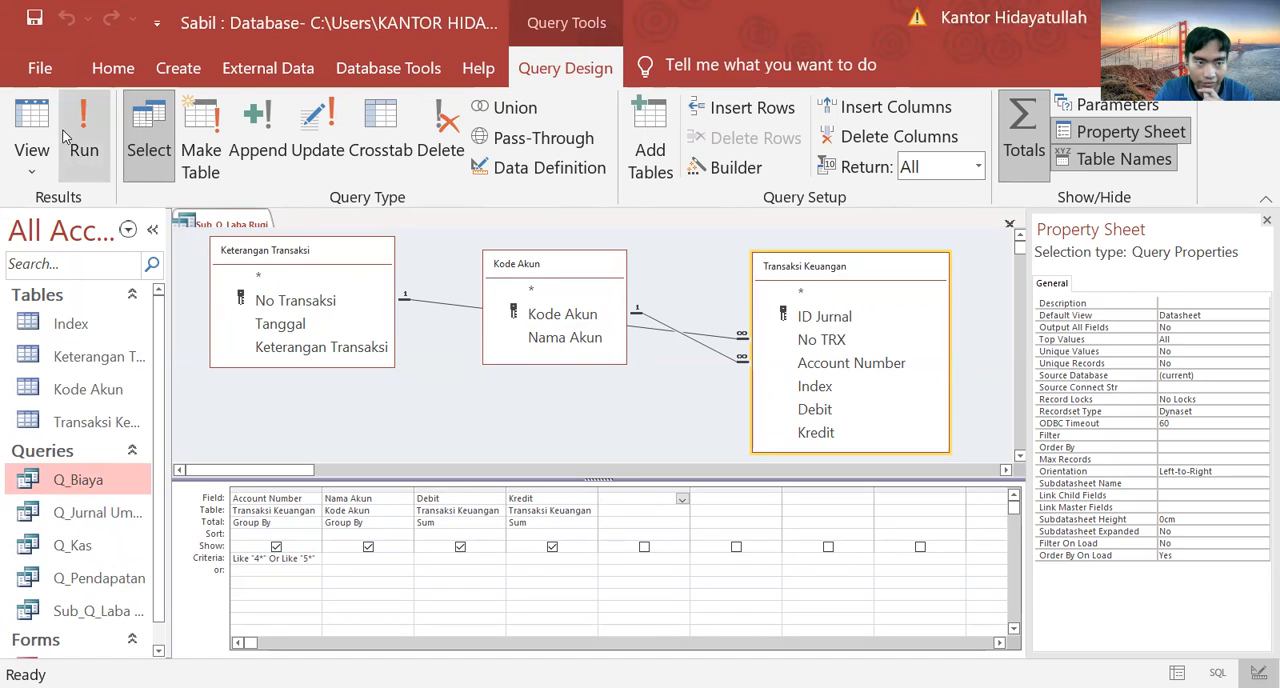
{"action": "left_click", "coordinate": [33, 22]}
{"action": "left_click", "coordinate": [33, 22]}
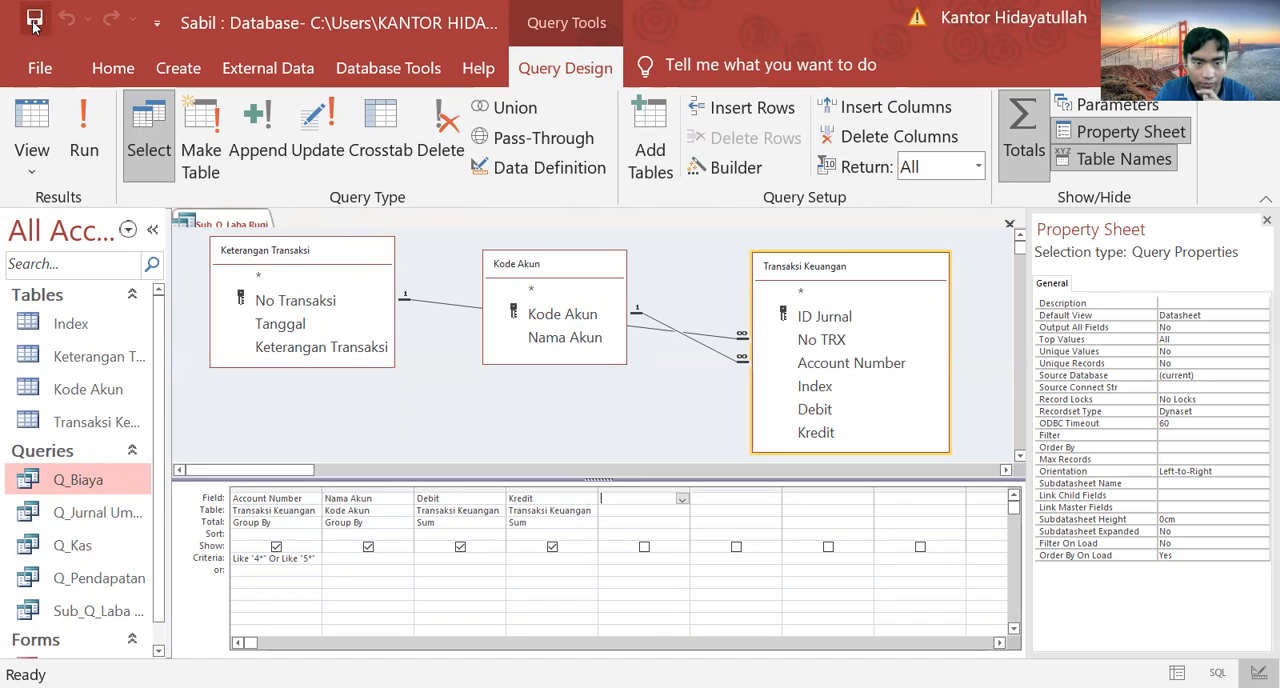
{"action": "left_click", "coordinate": [40, 118]}
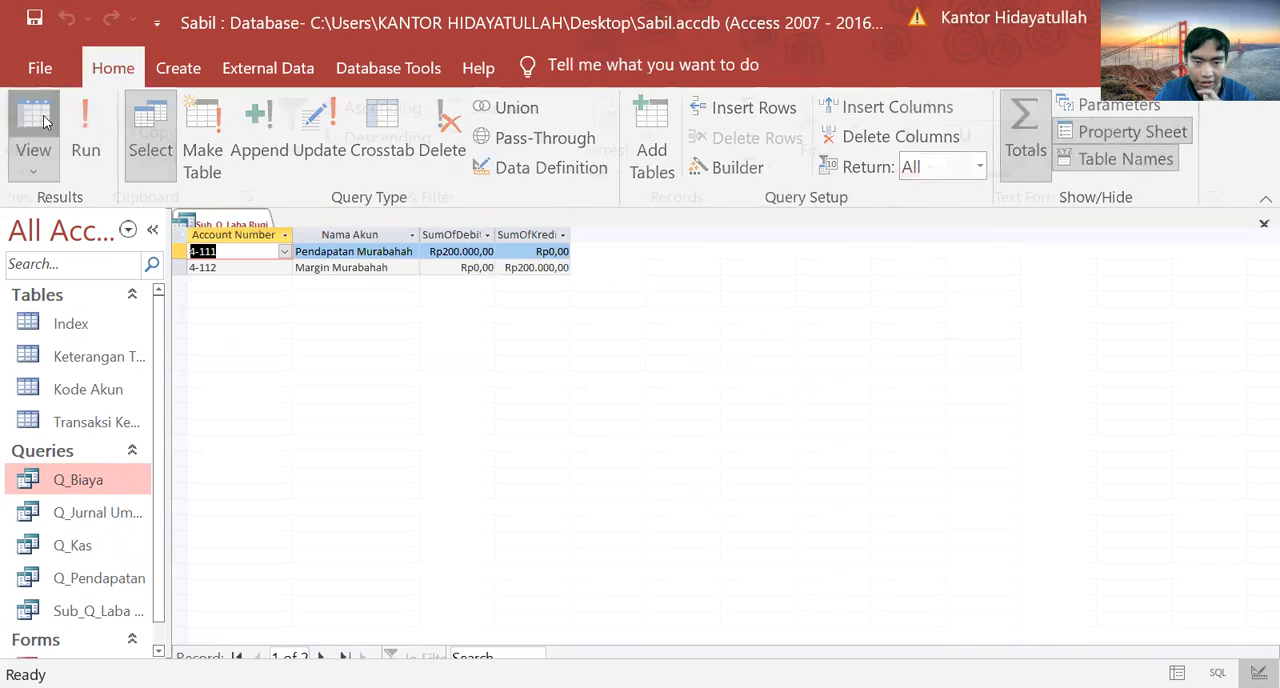
{"action": "left_click", "coordinate": [43, 120]}
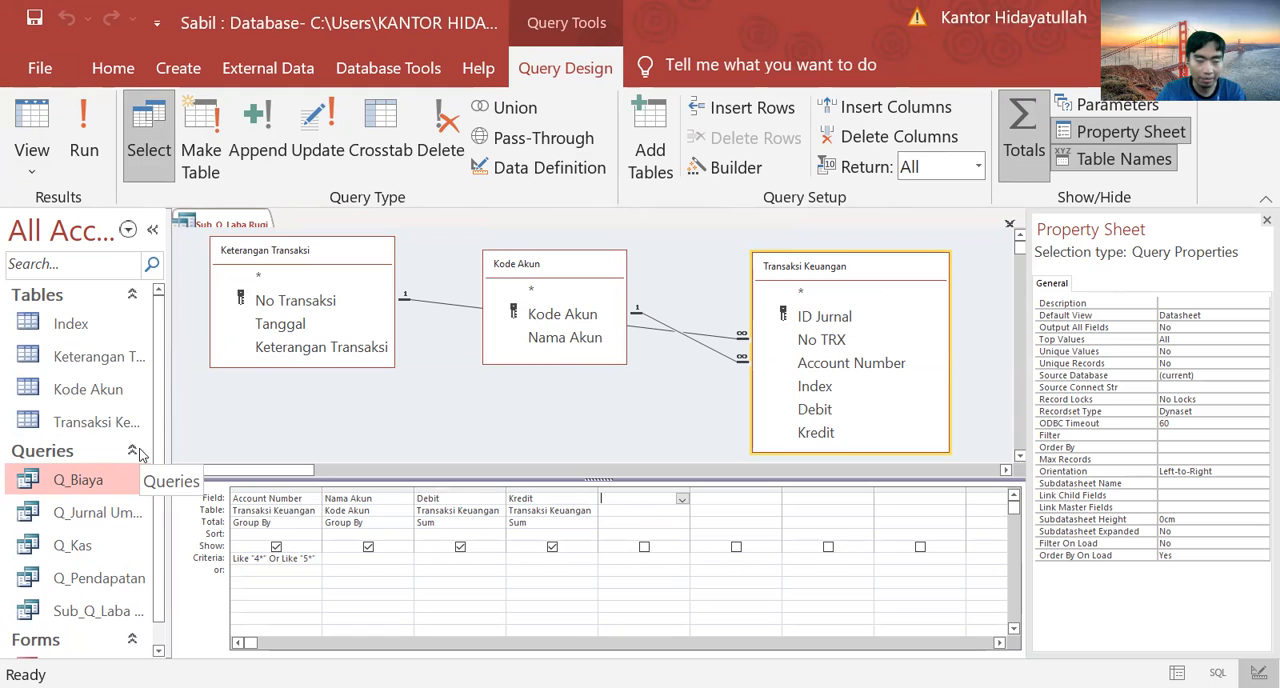
Step: Create a new blank query in design view
{"action": "left_click", "coordinate": [182, 78]}
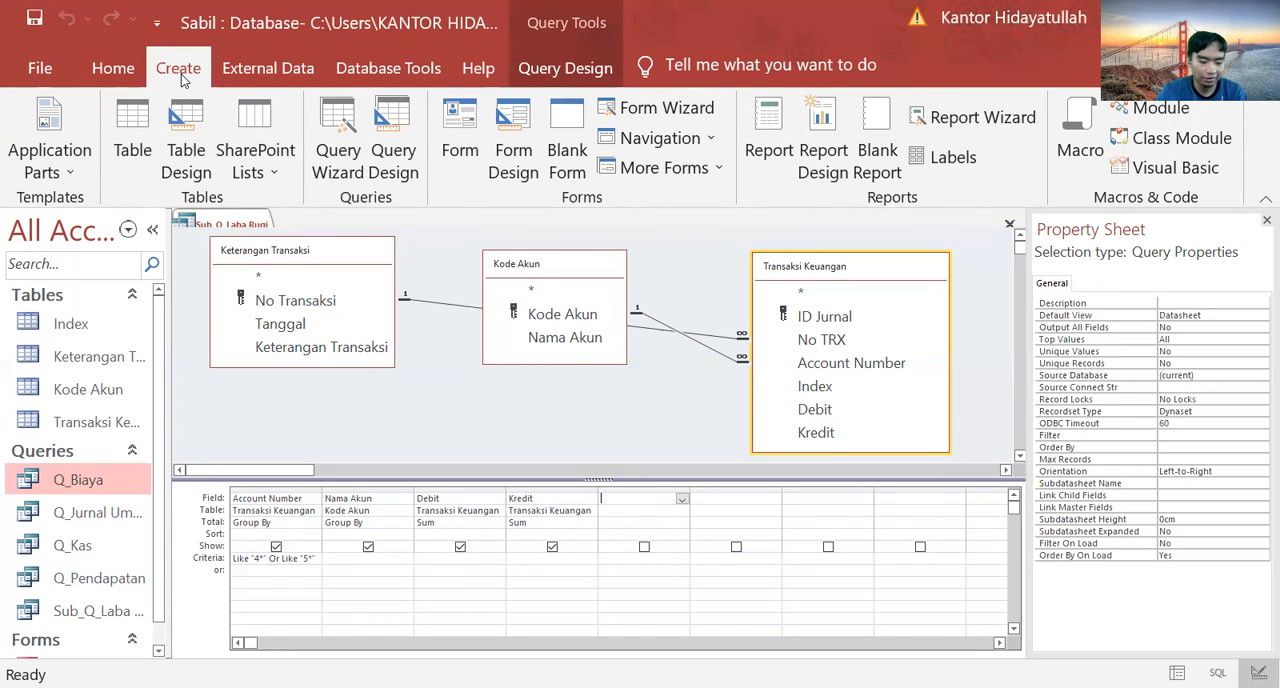
{"action": "left_click", "coordinate": [385, 149]}
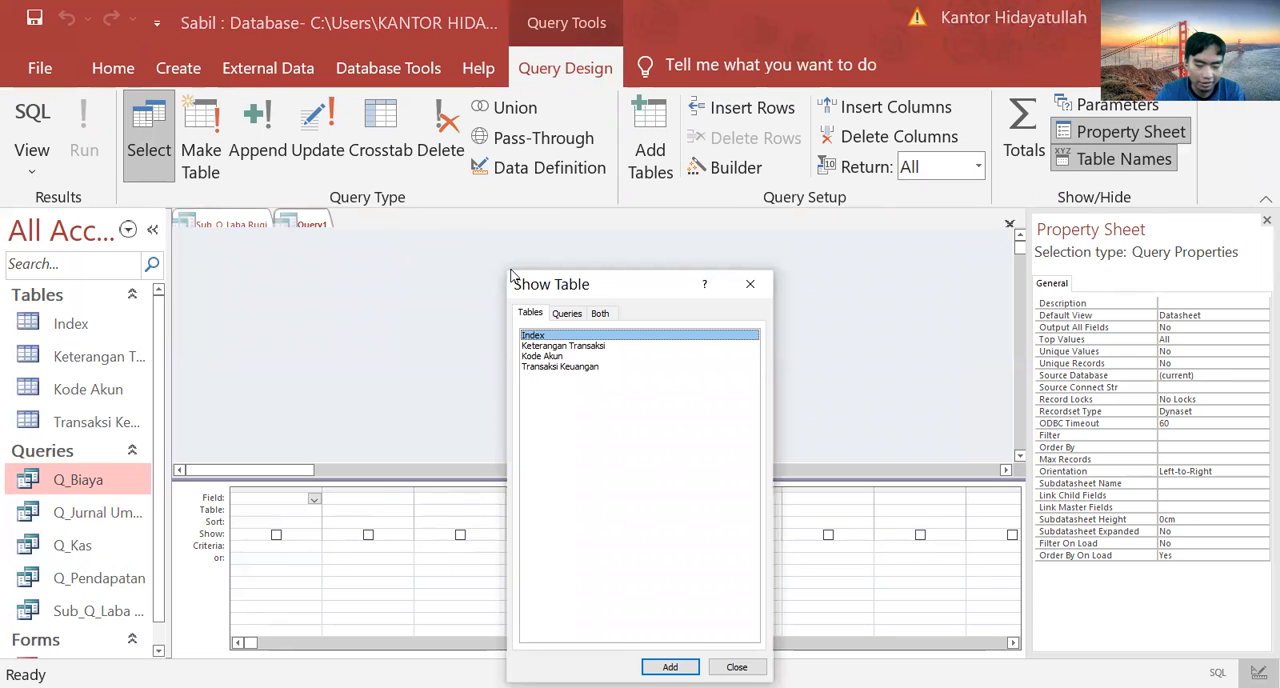
Step: Add Sub_Q_Laba Rugi as a source of the new query, and remove it from the design again
{"action": "left_click", "coordinate": [578, 316]}
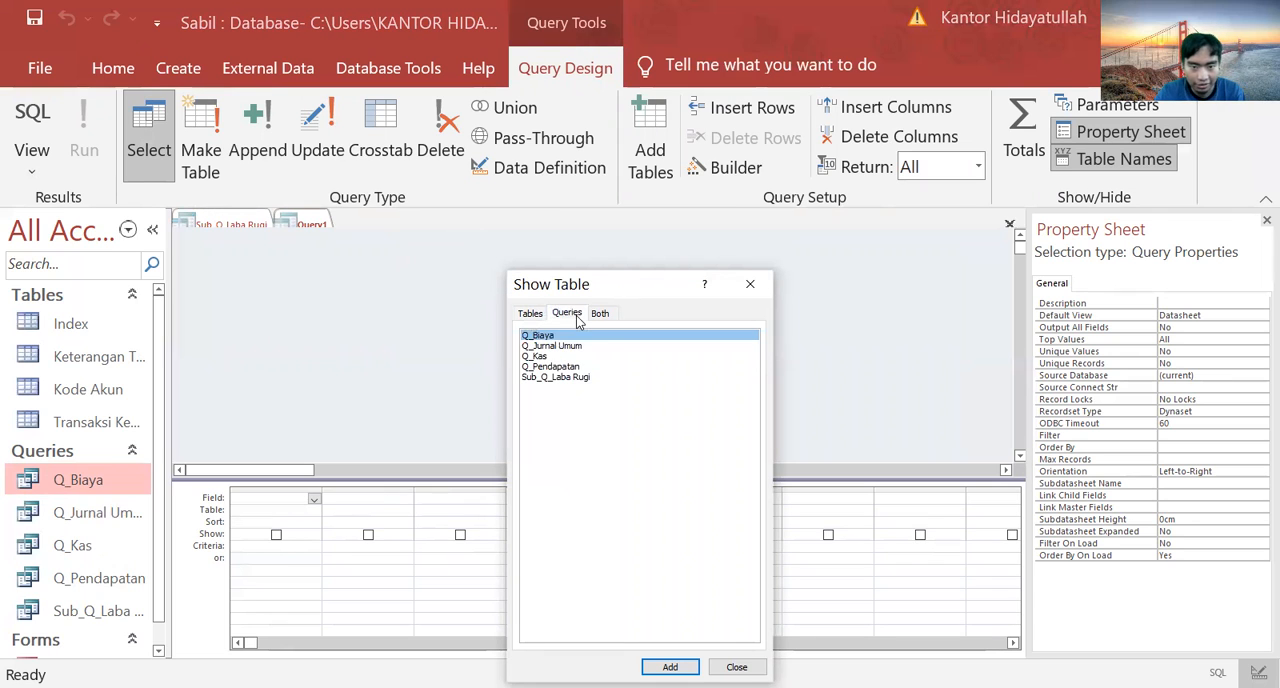
{"action": "left_click", "coordinate": [584, 379]}
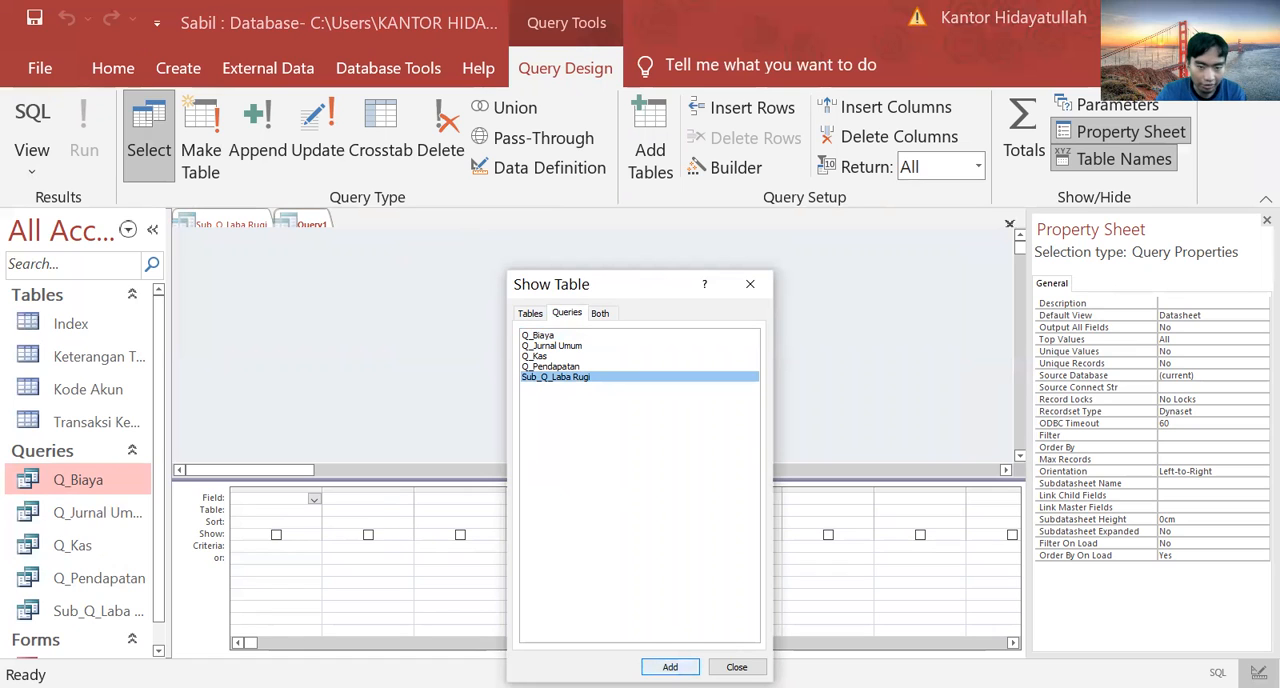
{"action": "left_click", "coordinate": [670, 667]}
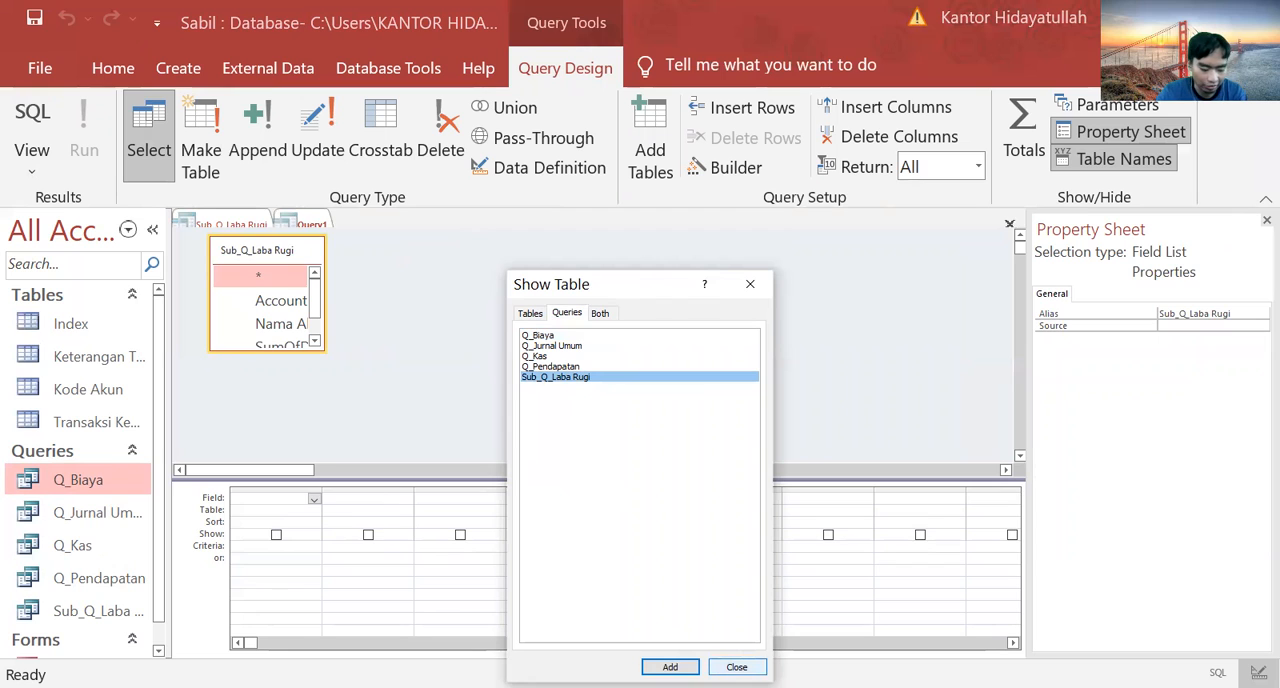
{"action": "left_click", "coordinate": [720, 665]}
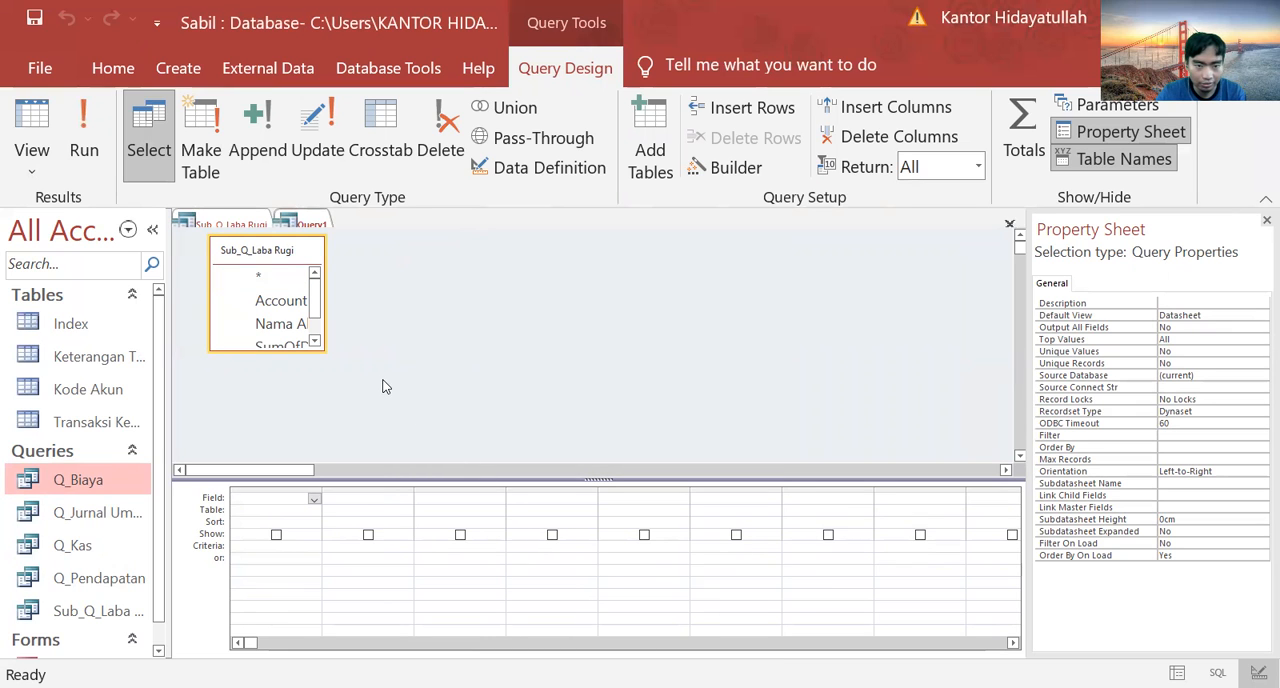
{"action": "left_click_drag", "start_coordinate": [322, 315], "coordinate": [453, 315]}
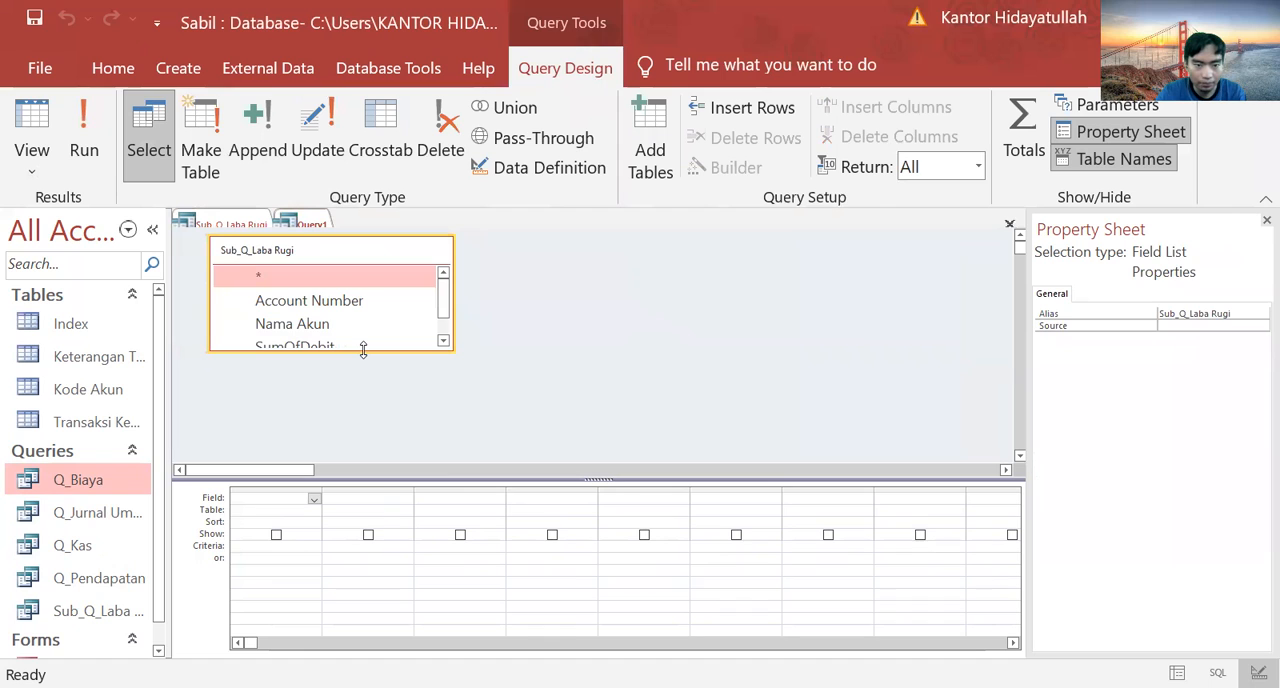
{"action": "left_click_drag", "start_coordinate": [363, 349], "coordinate": [368, 391]}
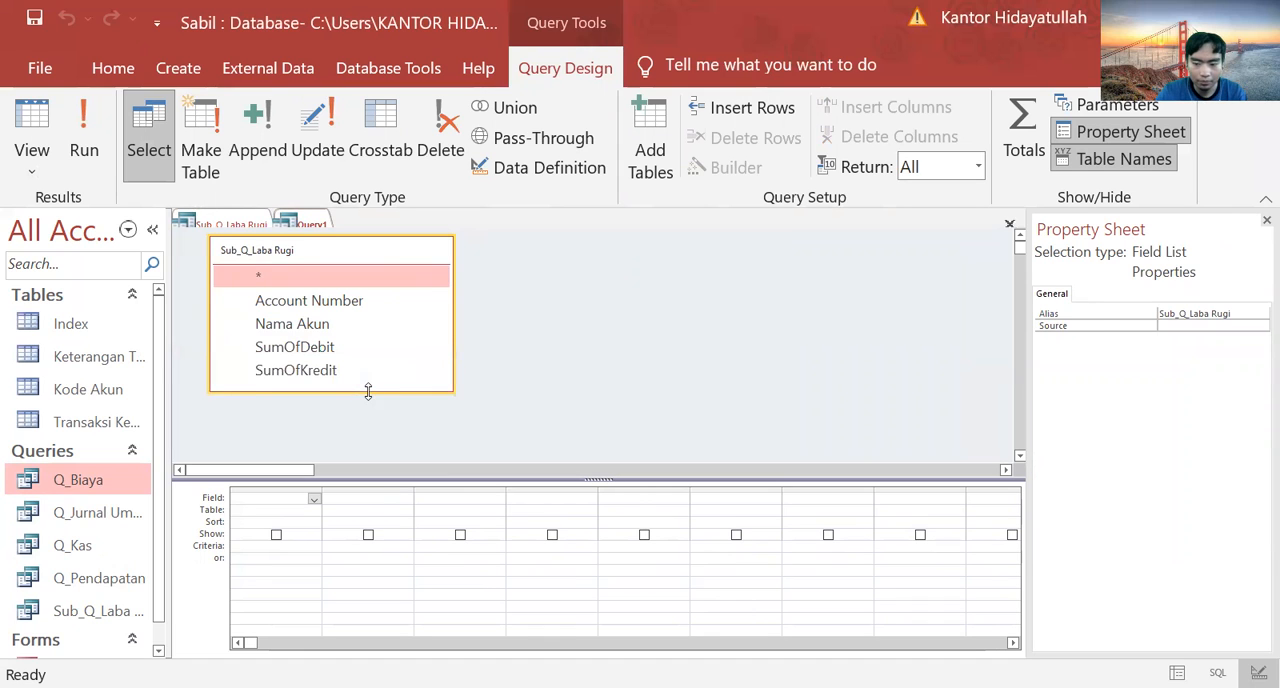
{"action": "key", "text": "Delete"}
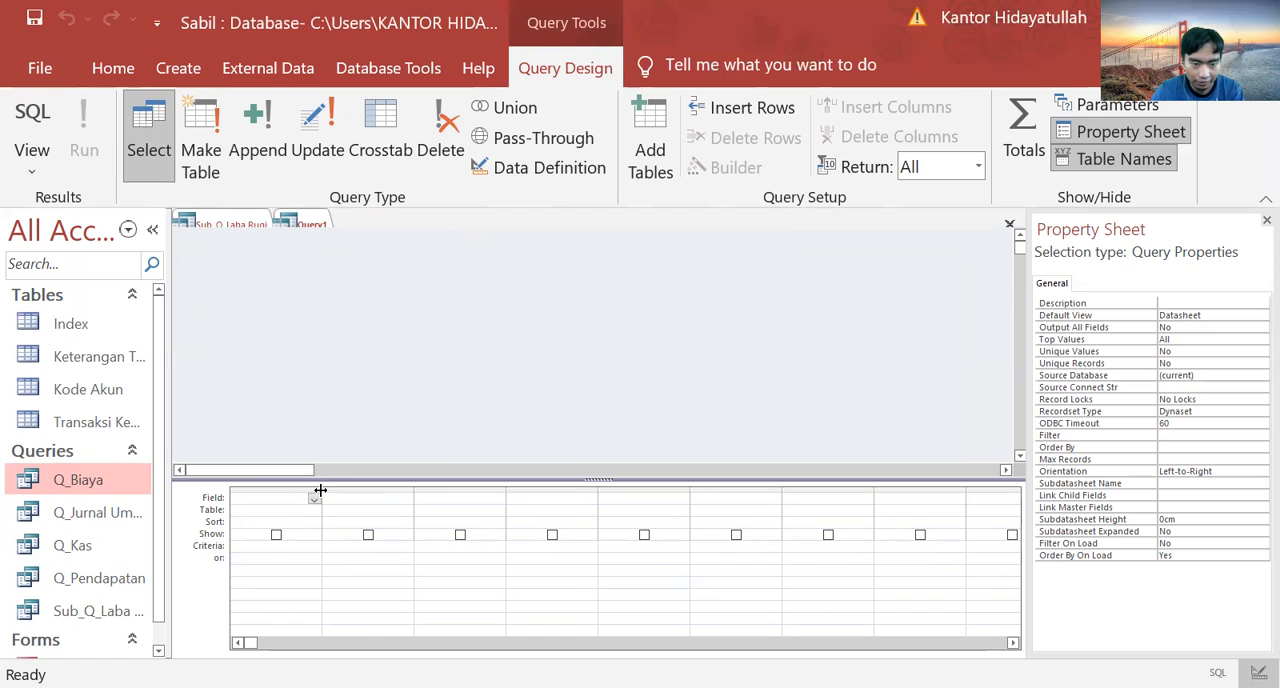
Step: Widen the first column of the query grid and start a calculated field named Laba/Rugi Bersih in it
{"action": "left_click_drag", "start_coordinate": [320, 490], "coordinate": [502, 505]}
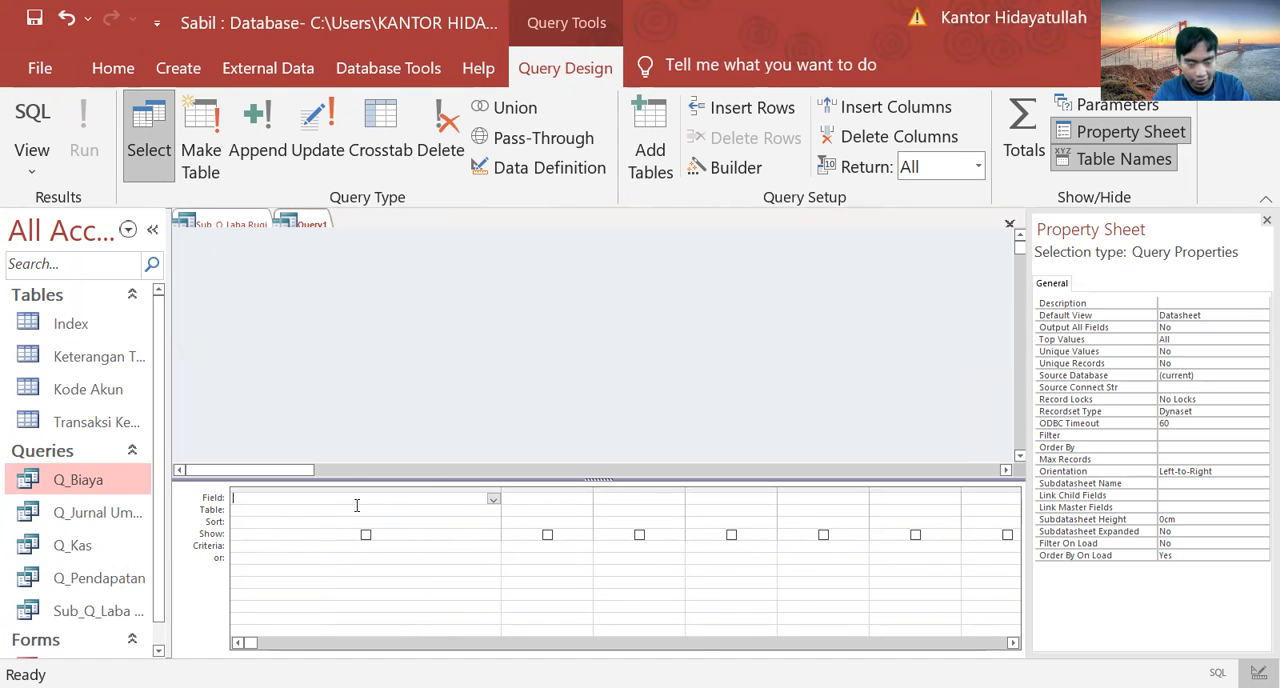
{"action": "type", "text": "Laba"}
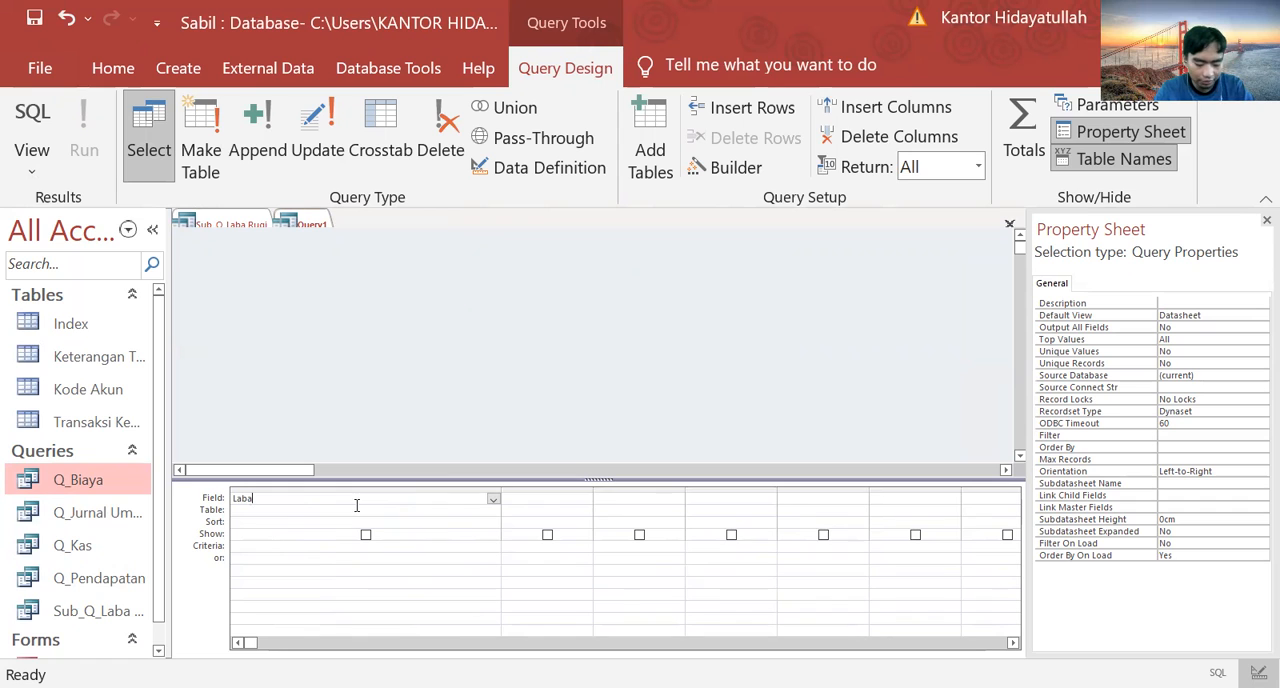
{"action": "type", "text": "/"}
{"action": "key", "text": "Caps_Lock"}
{"action": "key", "text": "Caps_Lock"}
{"action": "type", "text": "Ru"}
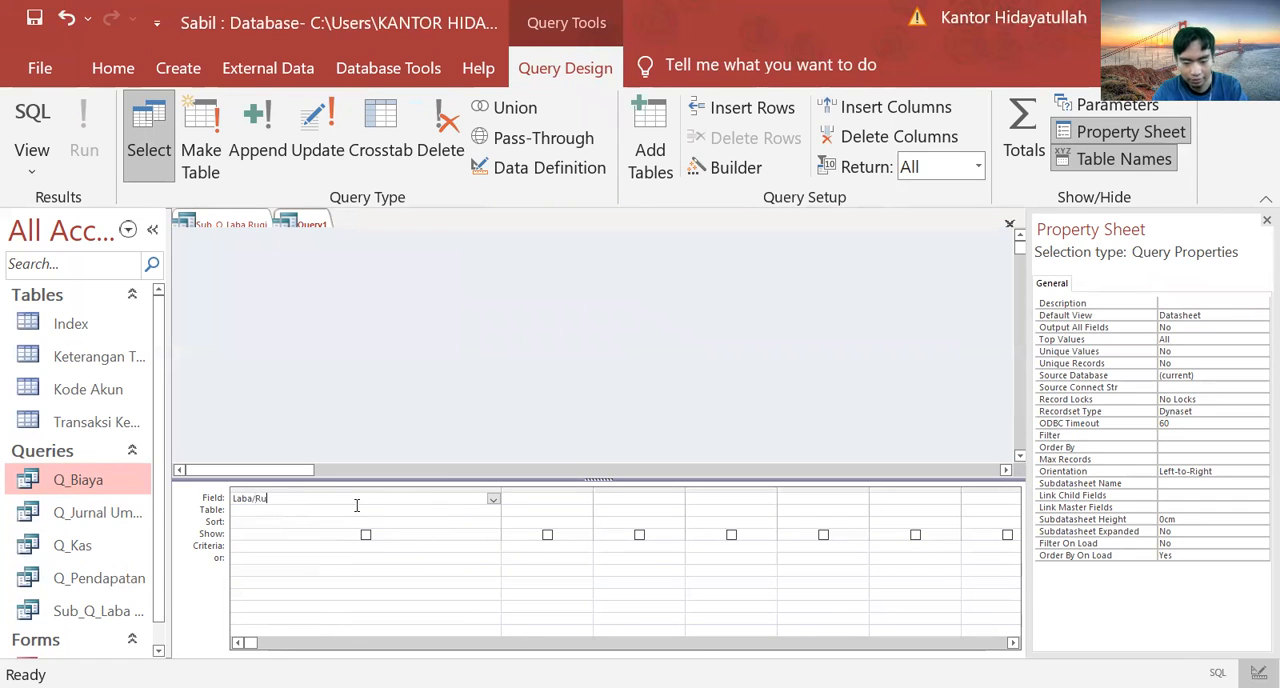
{"action": "type", "text": "gi Bersih"}
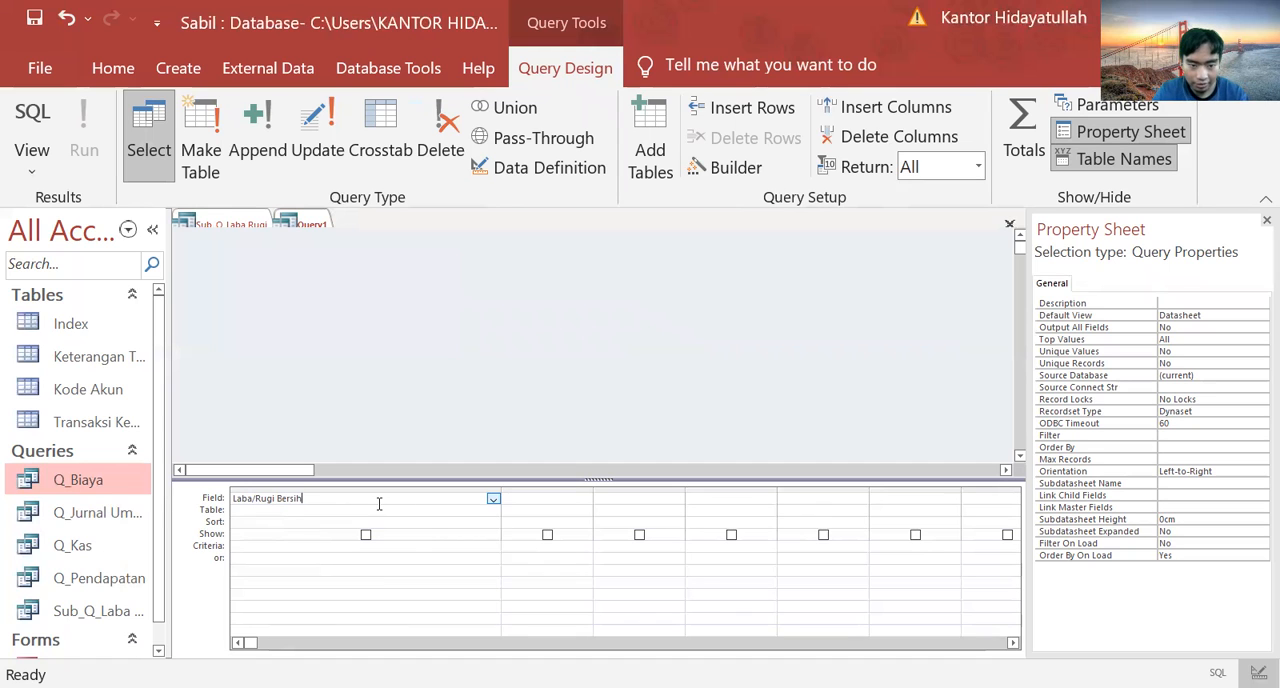
{"action": "type", "text": ":"}
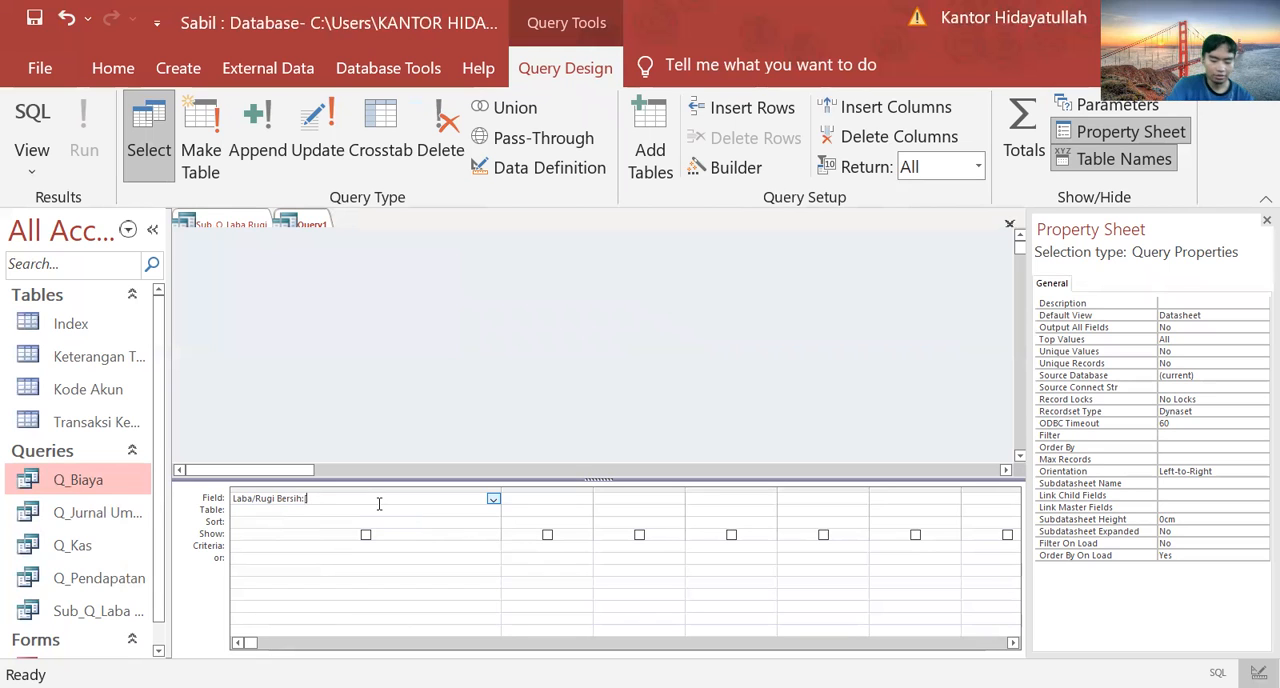
Step: Enter [SumOfKredit] as the first term of the Laba/Rugi Bersih expression, correcting its capitalization
{"action": "type", "text": "[sum"}
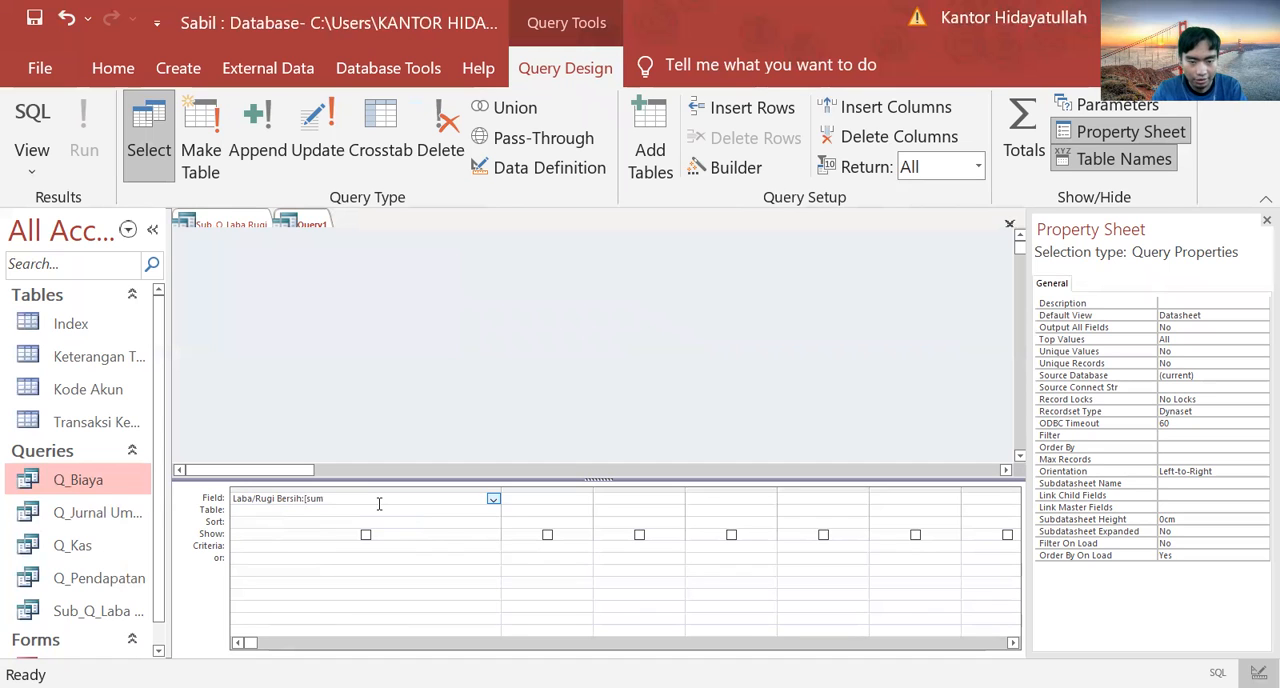
{"action": "key", "text": "Left"}
{"action": "key", "text": "BackSpace"}
{"action": "type", "text": "SS"}
{"action": "key", "text": "Return"}
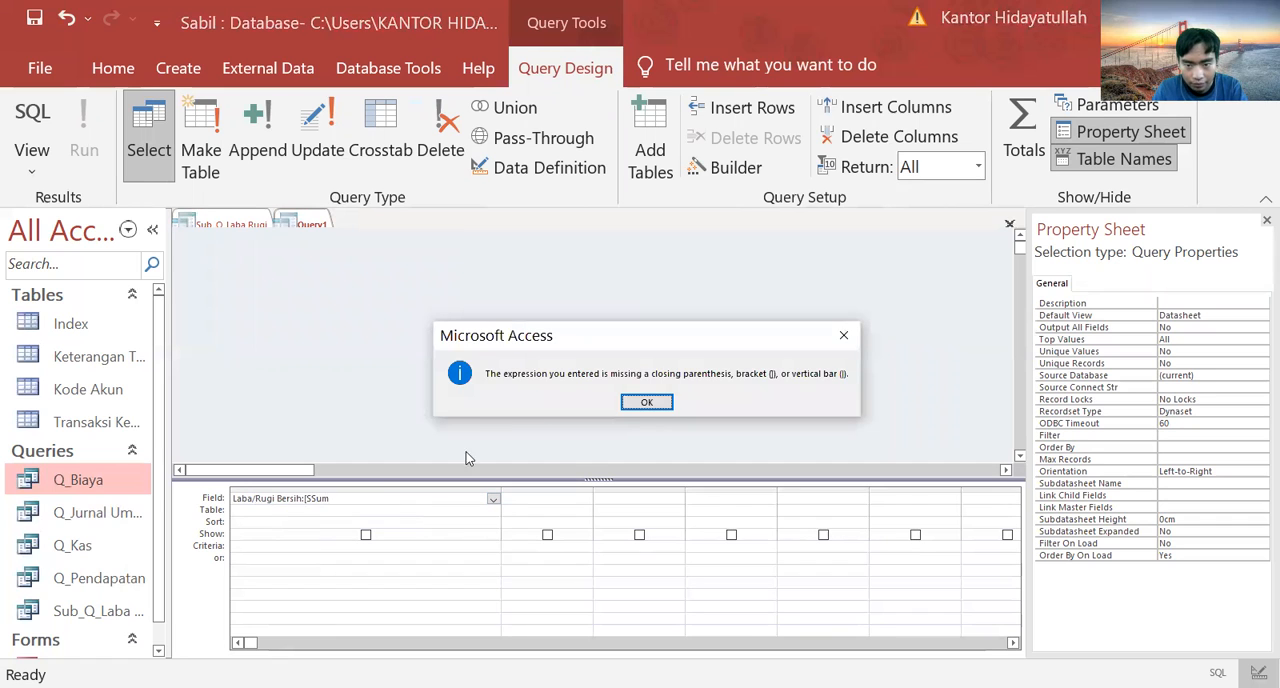
{"action": "left_click", "coordinate": [843, 335]}
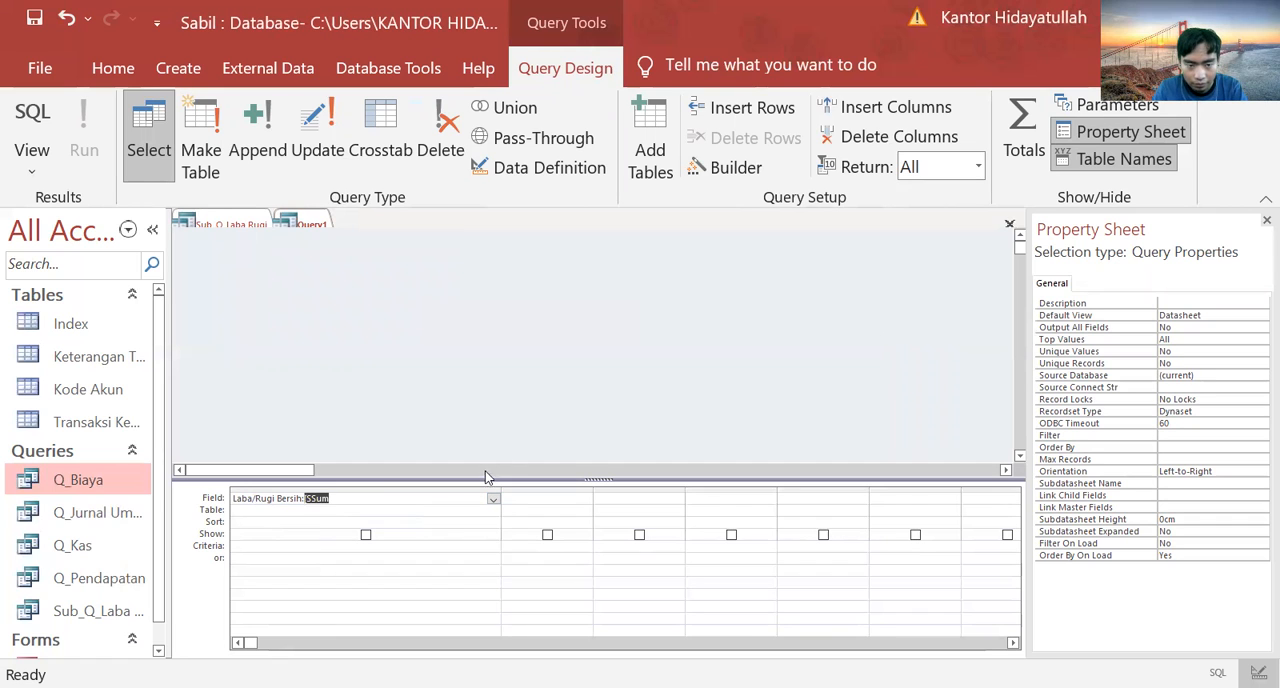
{"action": "left_click", "coordinate": [333, 498]}
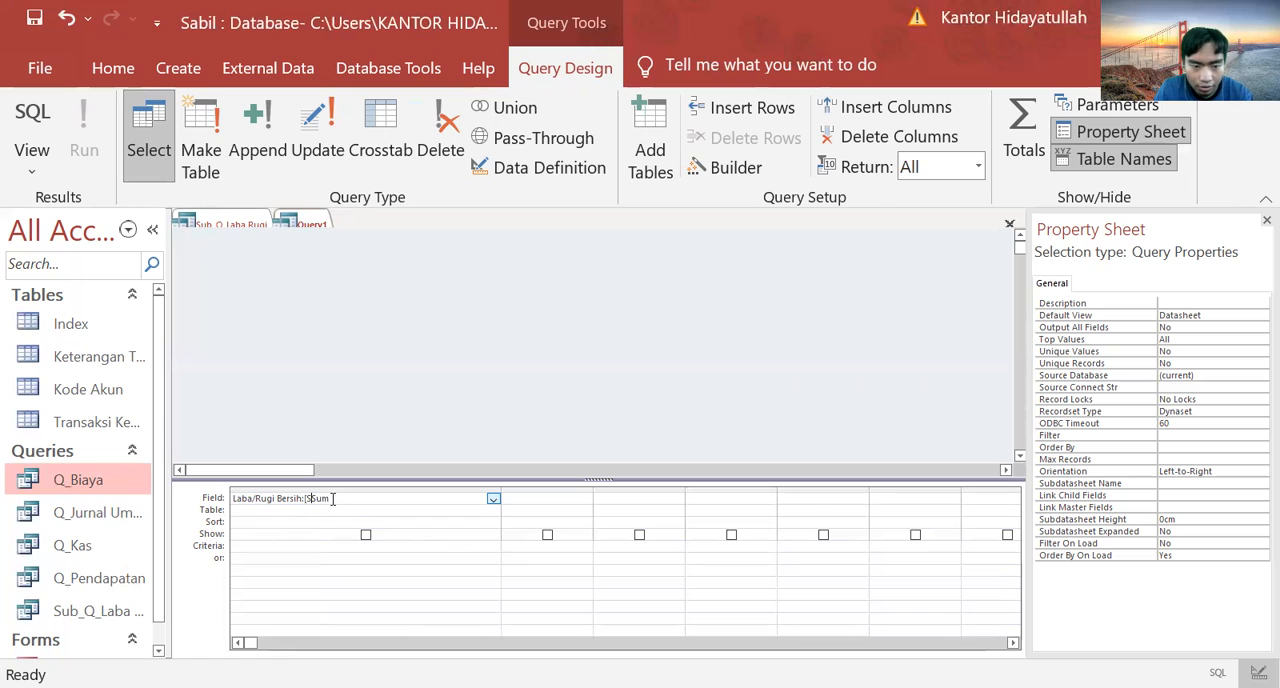
{"action": "key", "text": "BackSpace"}
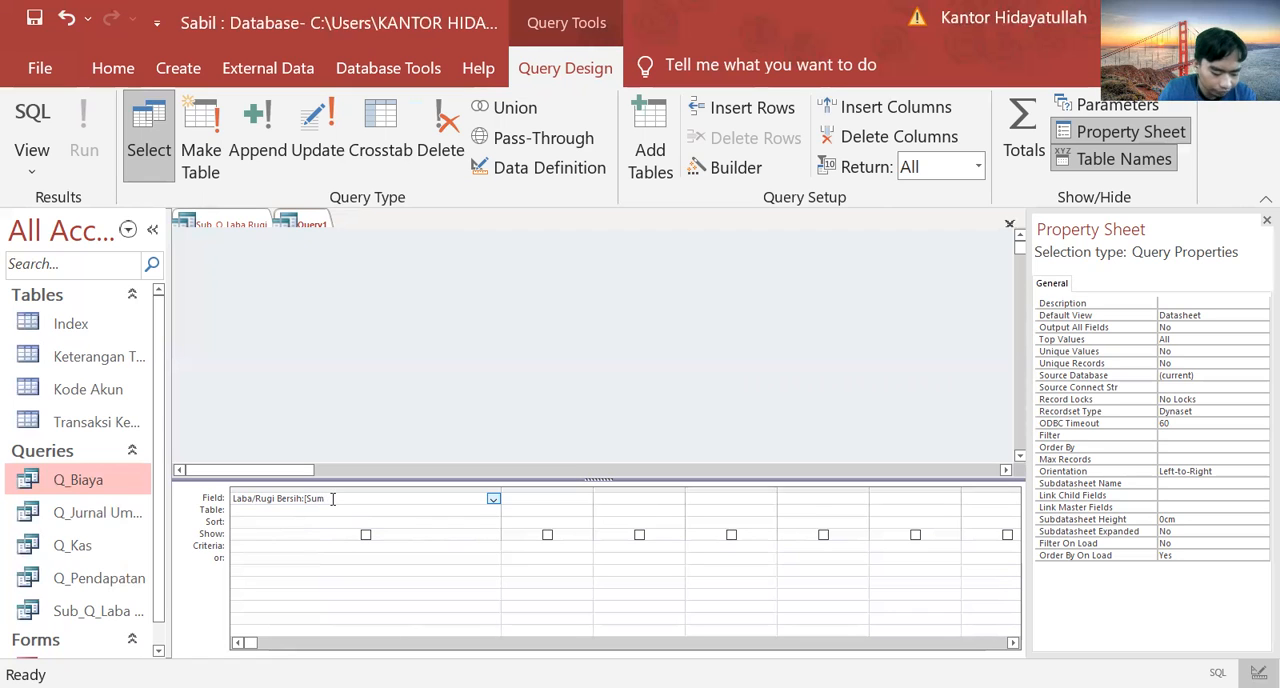
{"action": "type", "text": "Of"}
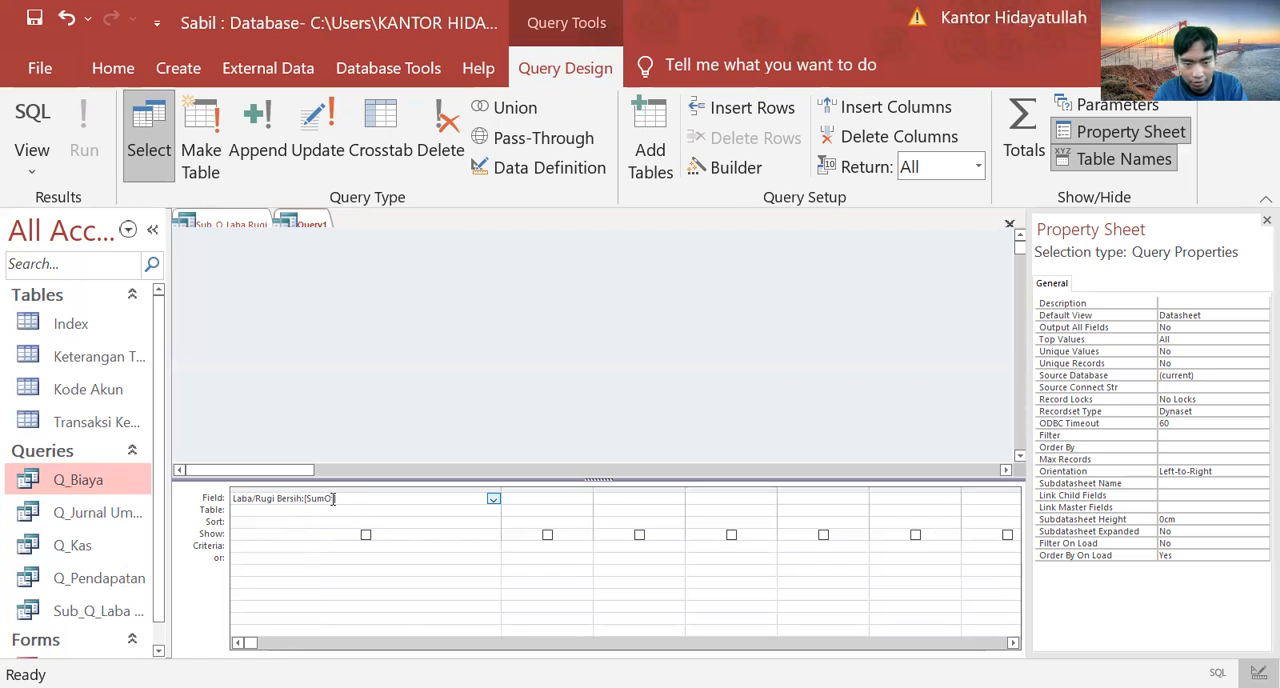
{"action": "type", "text": "Kredit"}
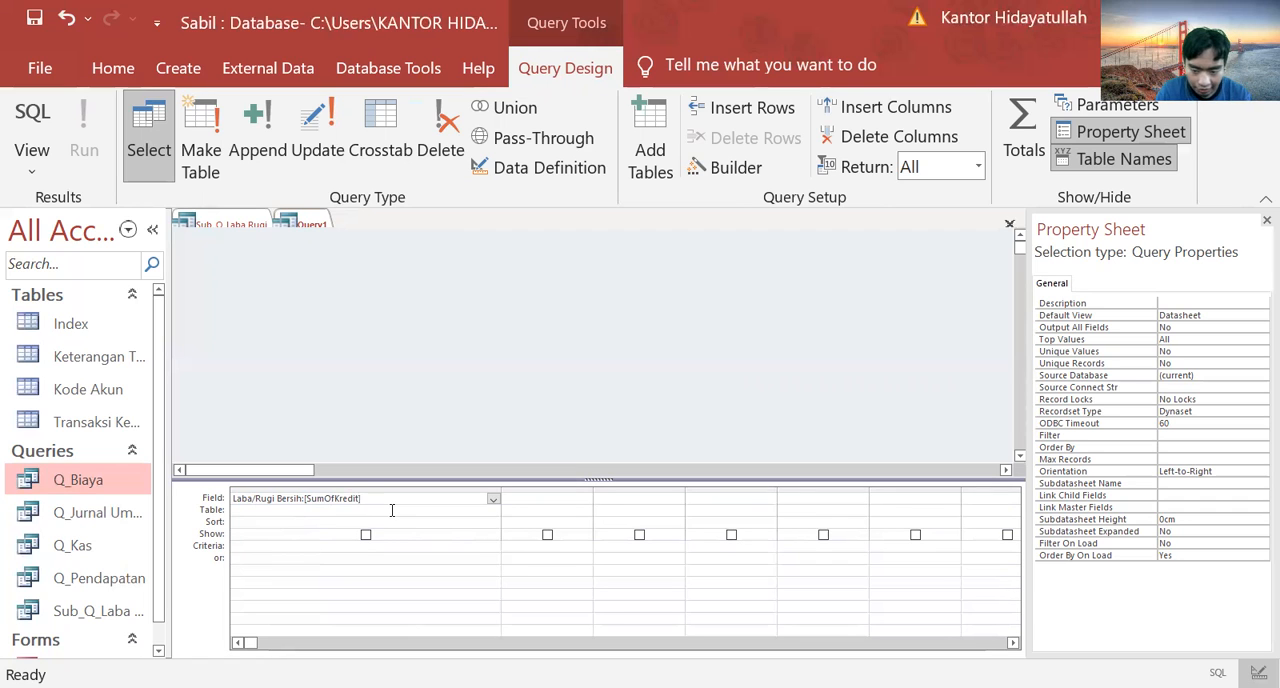
Step: Complete the Laba/Rugi Bersih expression by subtracting [SumOfDebit] from the credit term
{"action": "type", "text": "]-[Sum"}
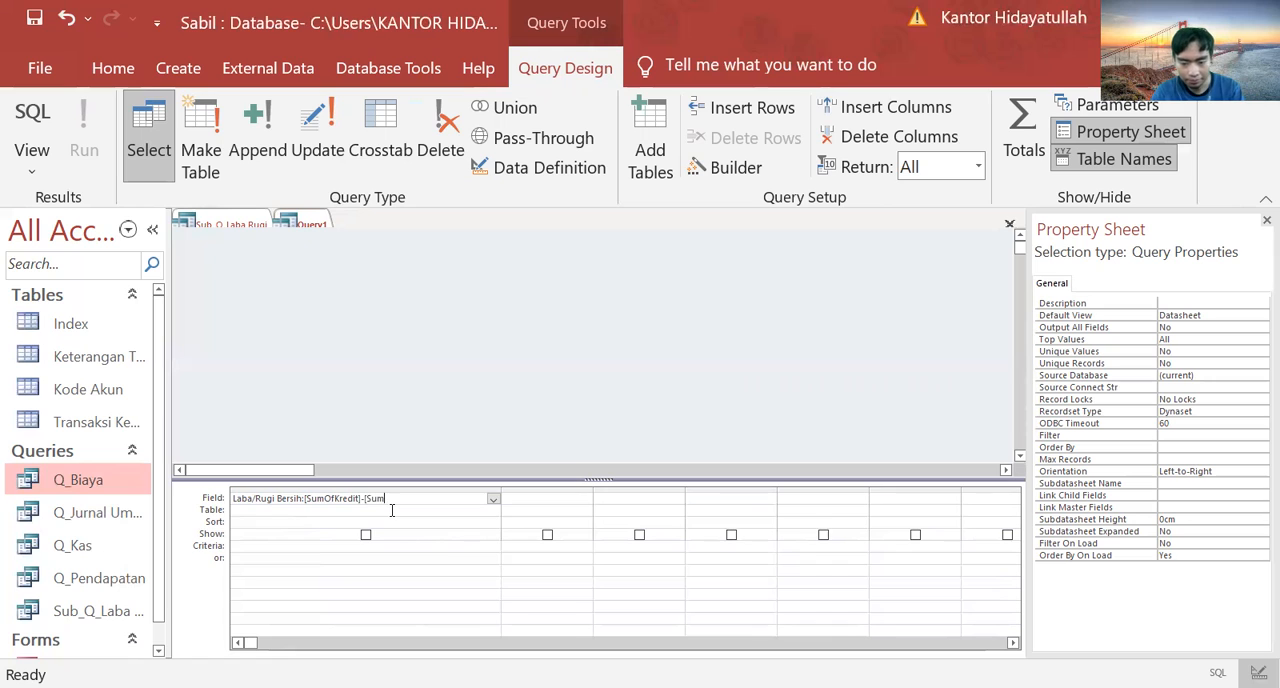
{"action": "type", "text": "Of"}
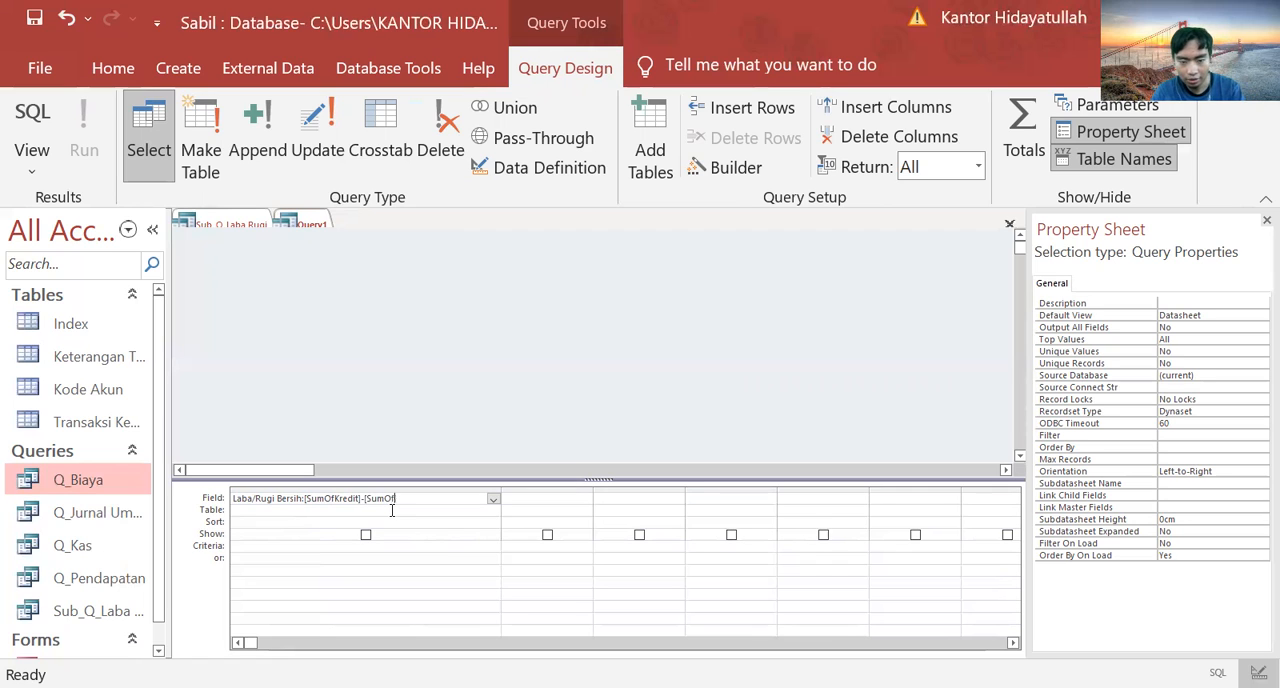
{"action": "type", "text": "De"}
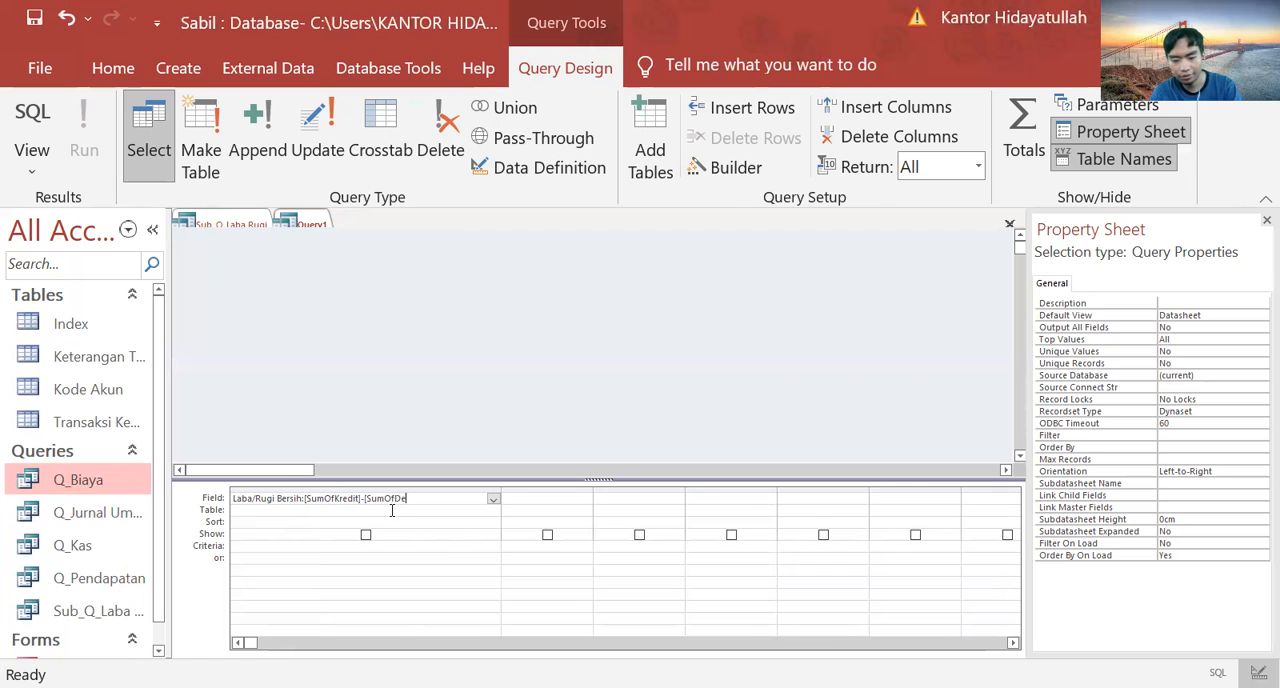
{"action": "type", "text": "bit]"}
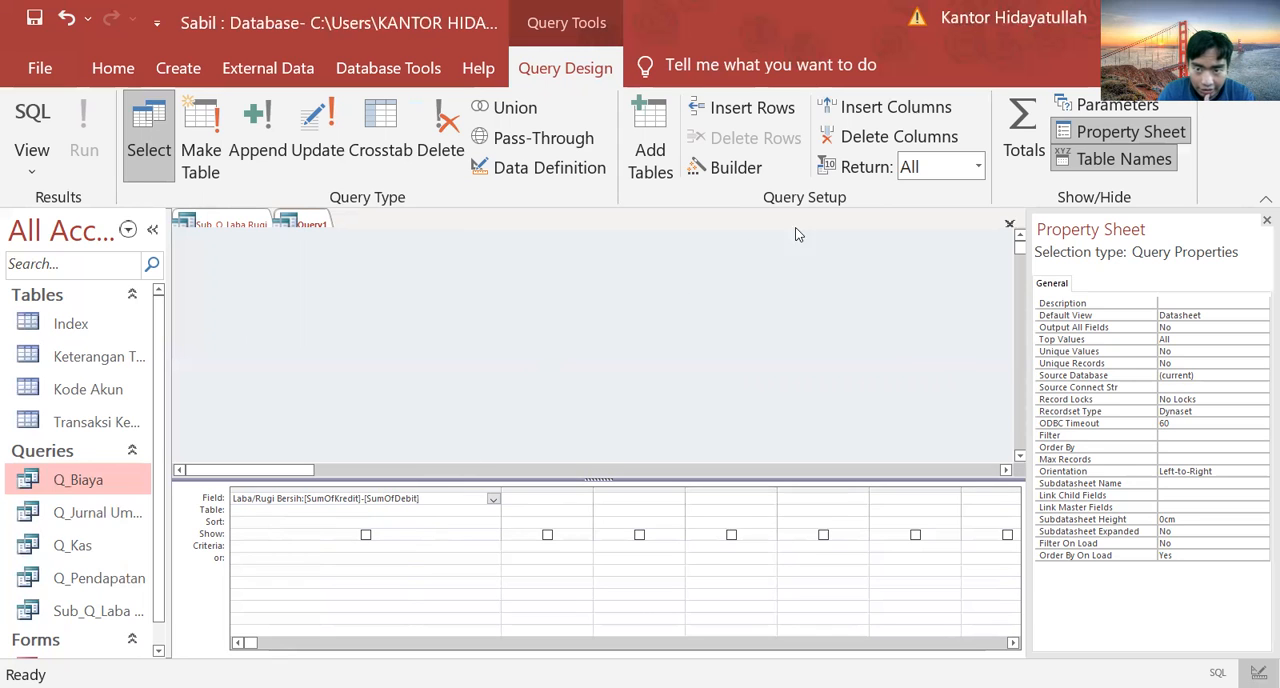
Step: Turn on the Totals row for the new query and save the query as Q_Laba Rugi
{"action": "left_click", "coordinate": [1026, 132]}
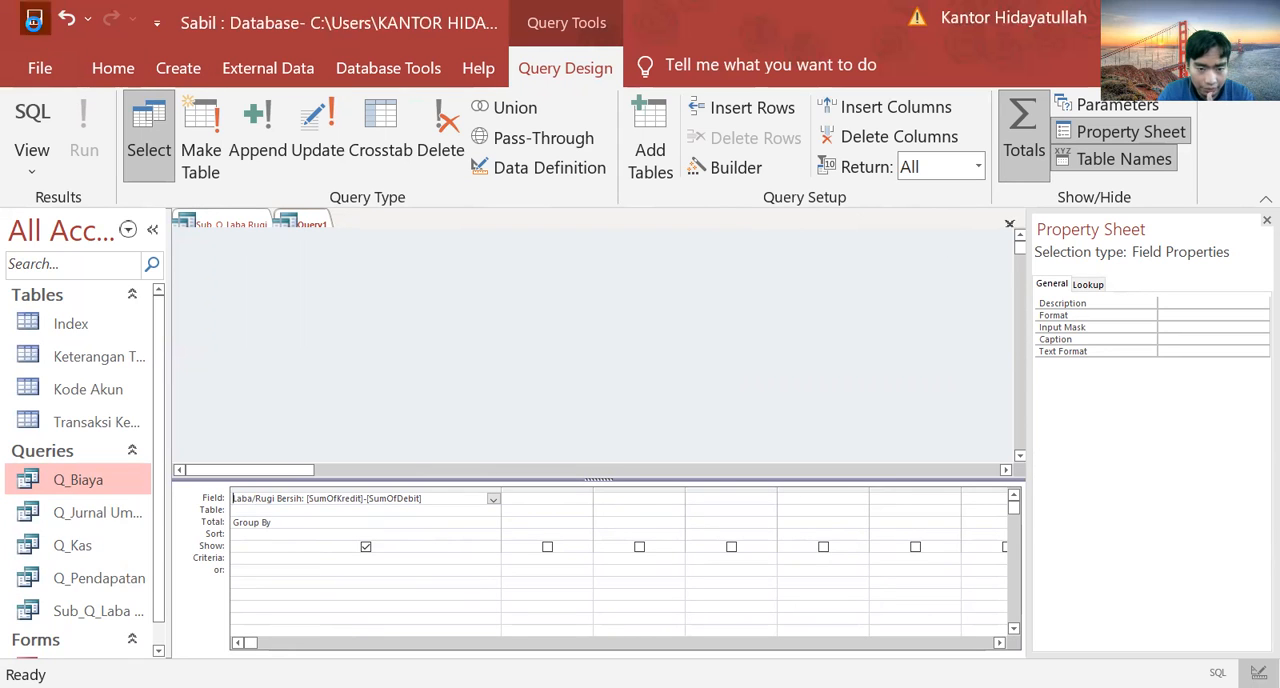
{"action": "left_click", "coordinate": [35, 20]}
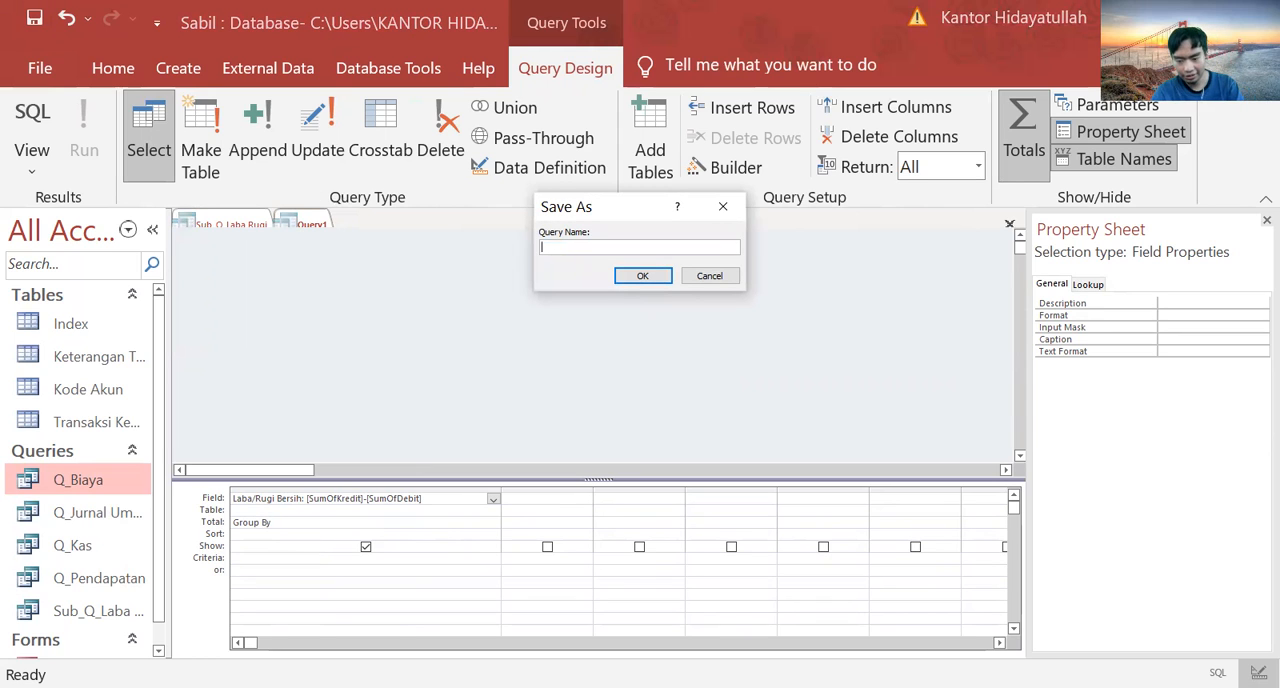
{"action": "type", "text": "Q_Laba"}
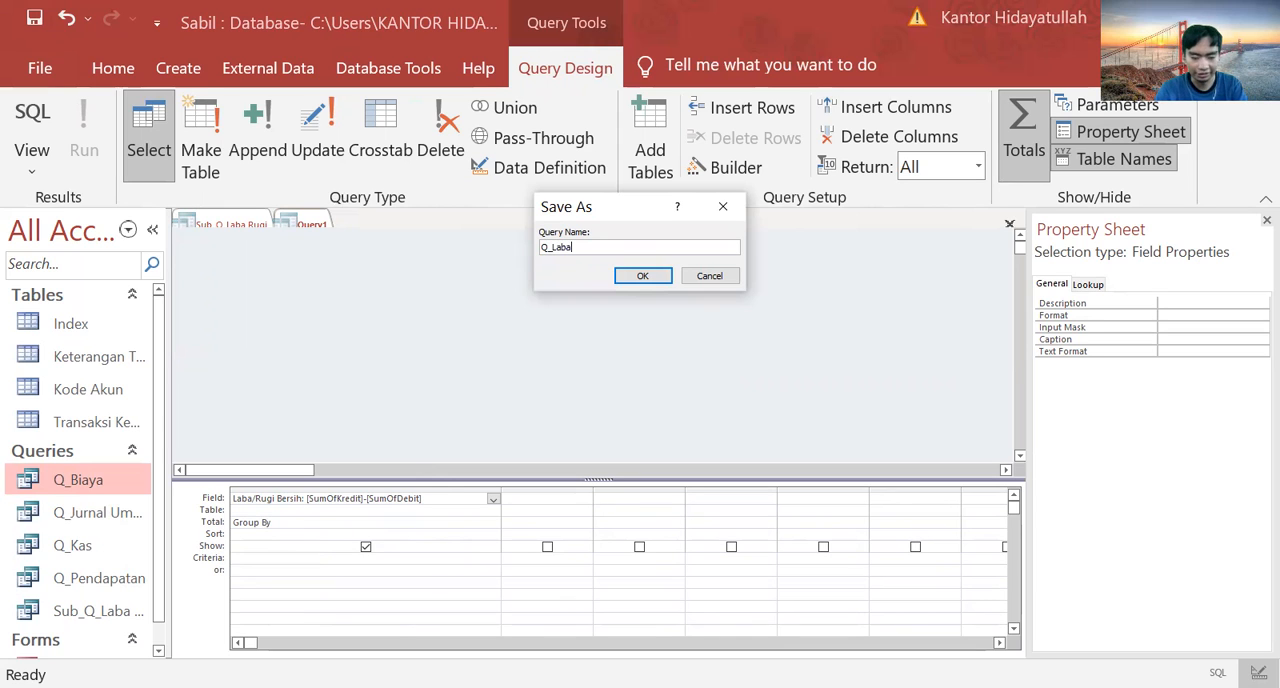
{"action": "type", "text": " R"}
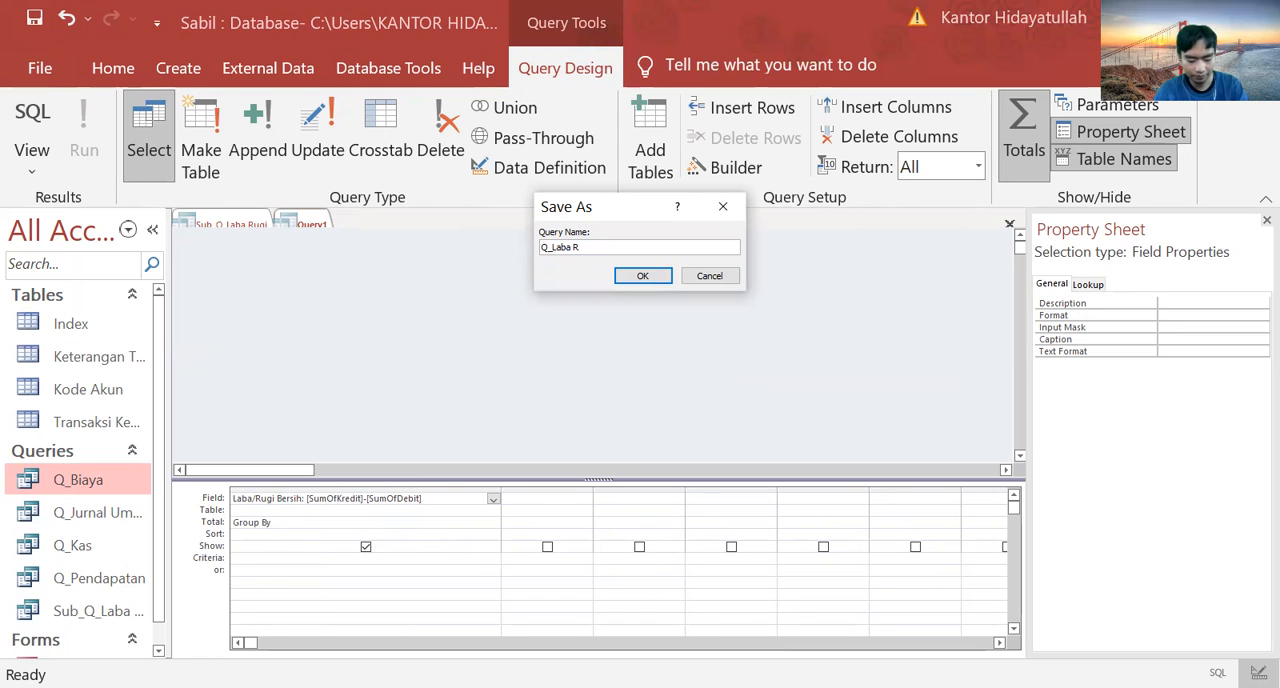
{"action": "type", "text": "ugi"}
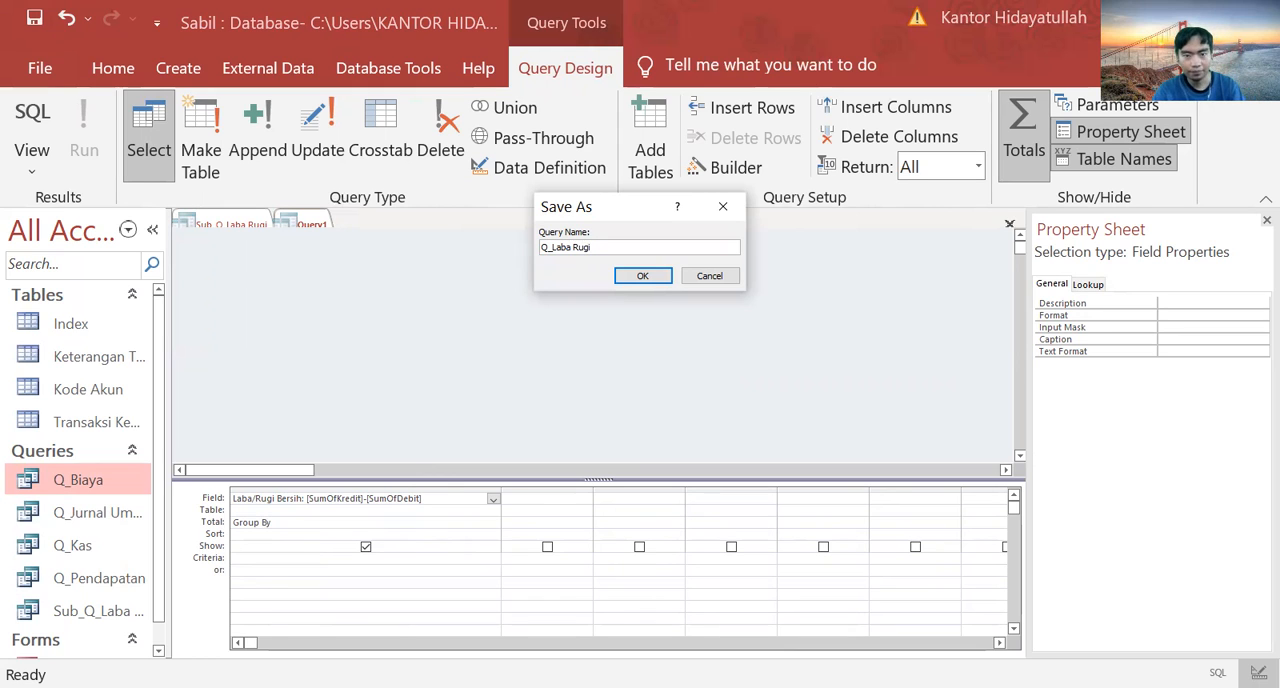
{"action": "left_click", "coordinate": [638, 277]}
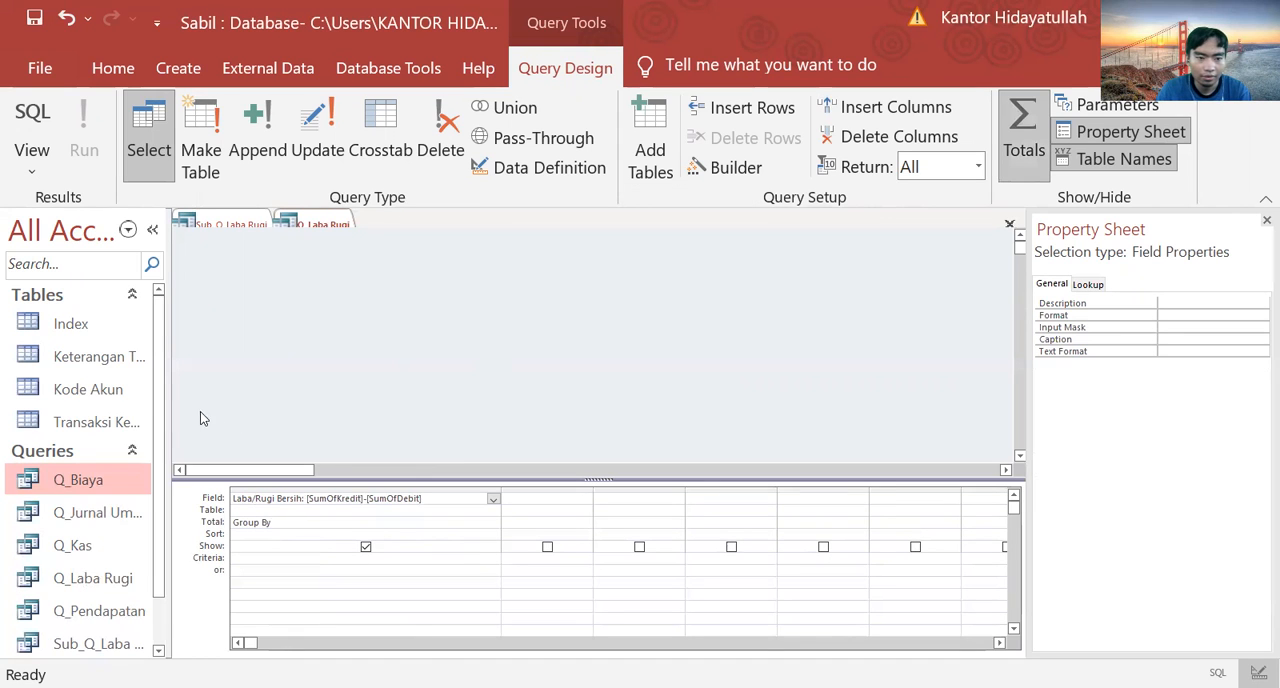
{"action": "scroll", "coordinate": [160, 440], "scroll_direction": "down", "scroll_amount": 2}
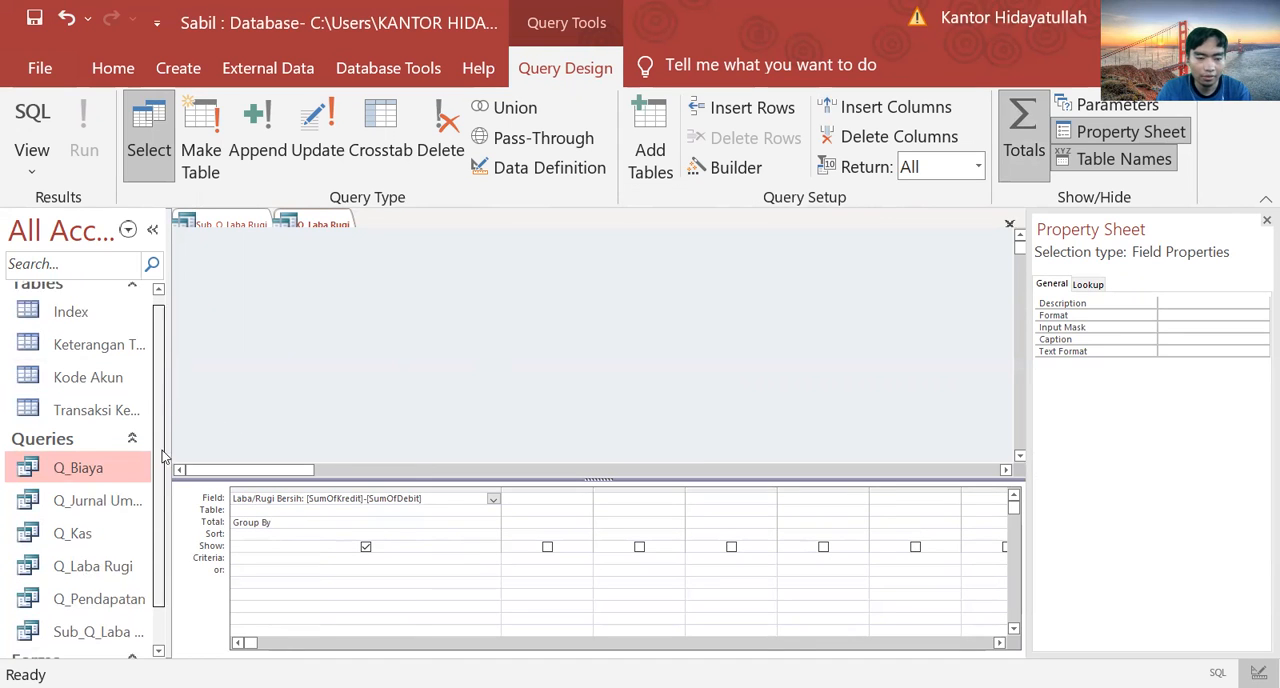